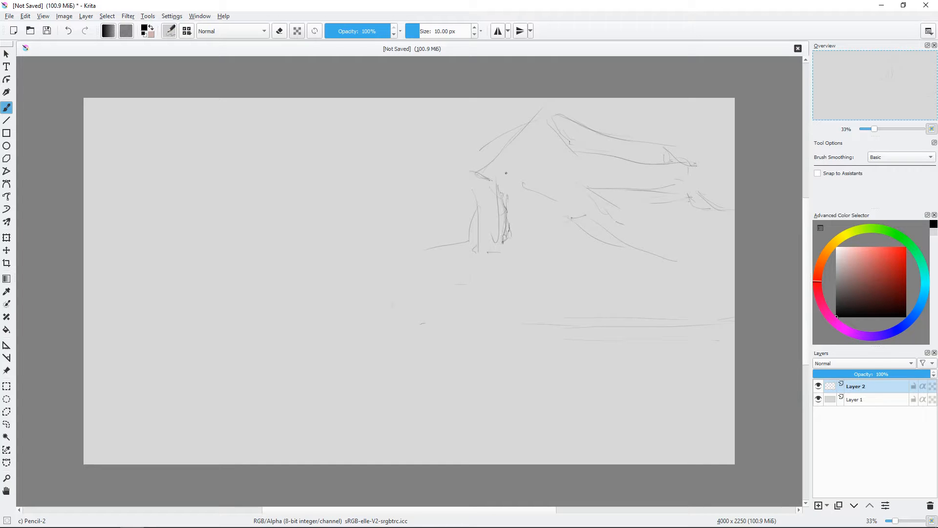
Step: Sketch the lower house's sloping side roof, porch posts and short base lines beneath the upper house
left_click_drag(477, 173, 496, 183)
left_click_drag(530, 286, 455, 294)
left_click_drag(462, 305, 442, 309)
left_click_drag(566, 215, 635, 224)
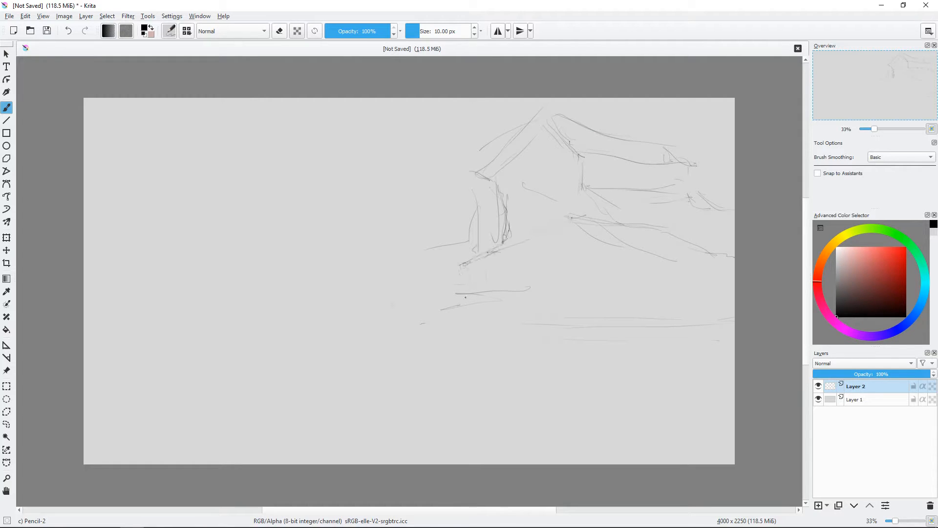
left_click_drag(636, 275, 635, 319)
left_click_drag(616, 266, 616, 306)
left_click_drag(703, 255, 625, 258)
left_click_drag(586, 236, 618, 260)
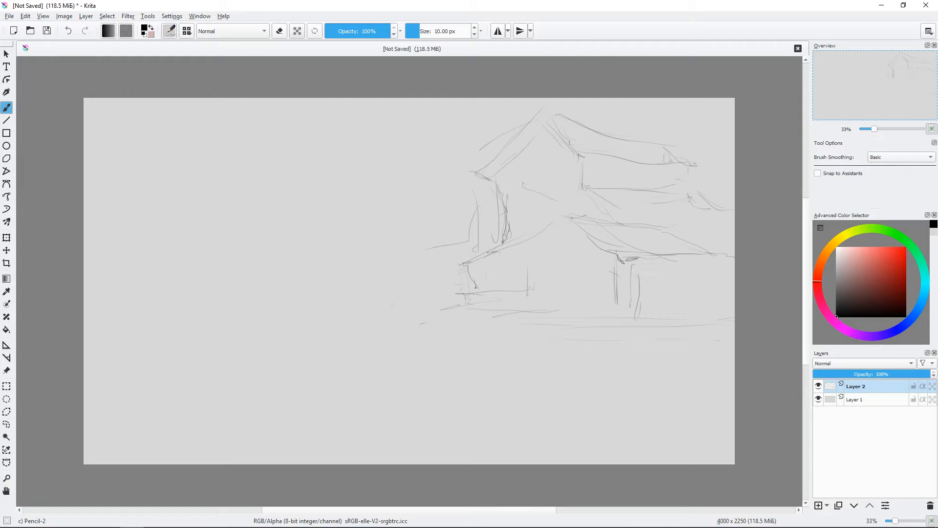
Step: Sketch the lower house's front gable slope and long horizontal lines for the waterfront deck
left_click_drag(470, 267, 557, 228)
left_click_drag(508, 245, 562, 216)
mouse_move(514, 316)
left_mouse_down()
mouse_move(574, 310)
mouse_move(613, 322)
left_mouse_up()
left_click_drag(623, 323, 665, 316)
left_click_drag(543, 336, 689, 336)
left_click_drag(679, 334, 719, 332)
left_click_drag(657, 314, 730, 317)
left_click_drag(713, 313, 722, 311)
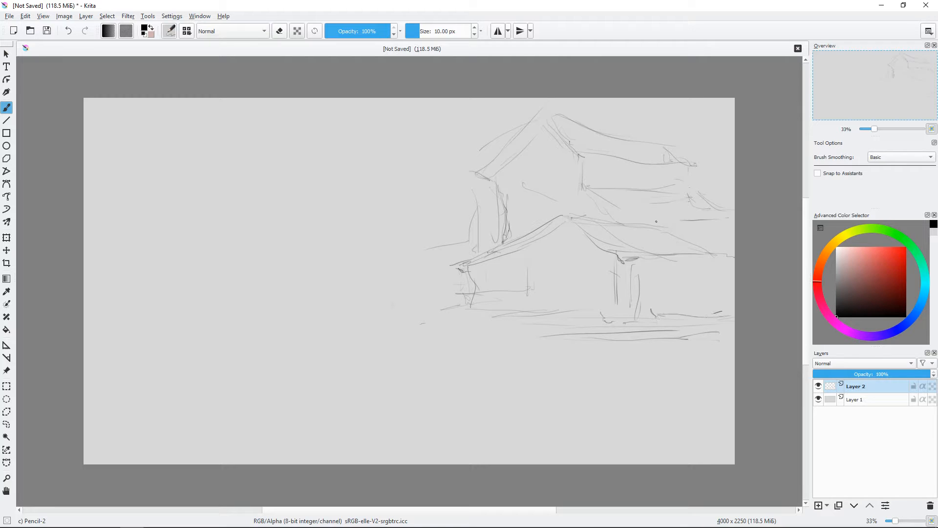
Step: Add the side roof's ridge line, a narrow window in the upper gable and a balcony ledge beneath it
left_click_drag(628, 215, 694, 221)
left_click_drag(707, 218, 717, 216)
left_click_drag(546, 147, 548, 175)
mouse_move(538, 162)
left_mouse_down()
mouse_move(537, 173)
mouse_move(466, 191)
left_mouse_up()
mouse_move(468, 197)
left_mouse_down()
mouse_move(510, 195)
mouse_move(467, 193)
left_mouse_up()
left_click_drag(464, 189, 487, 188)
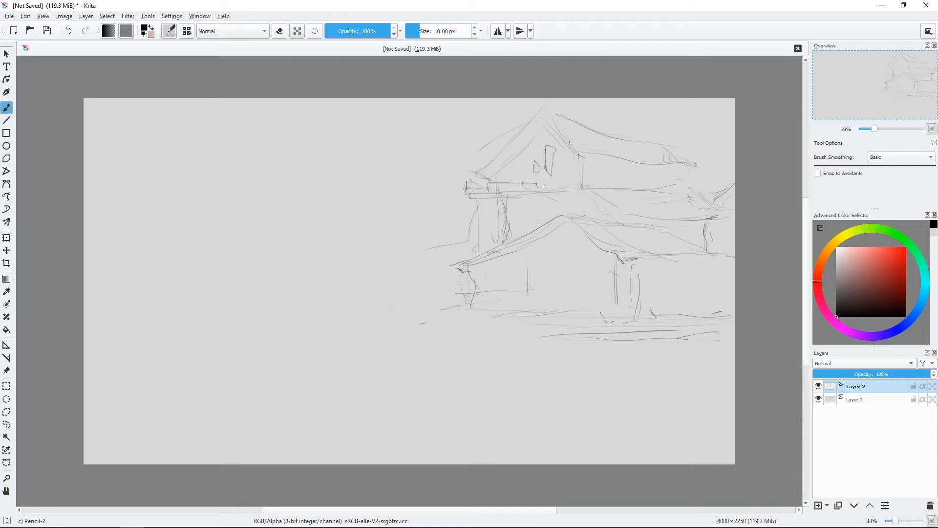
left_click_drag(544, 186, 574, 191)
Step: Sketch the railing beside the lower house, a small front window and the first supports under the pier
mouse_move(475, 320)
left_mouse_down()
mouse_move(346, 318)
mouse_move(424, 315)
mouse_move(417, 323)
mouse_move(451, 330)
mouse_move(355, 313)
mouse_move(346, 291)
mouse_move(381, 316)
mouse_move(409, 302)
mouse_move(381, 293)
mouse_move(543, 296)
left_mouse_up()
left_click_drag(547, 302, 553, 310)
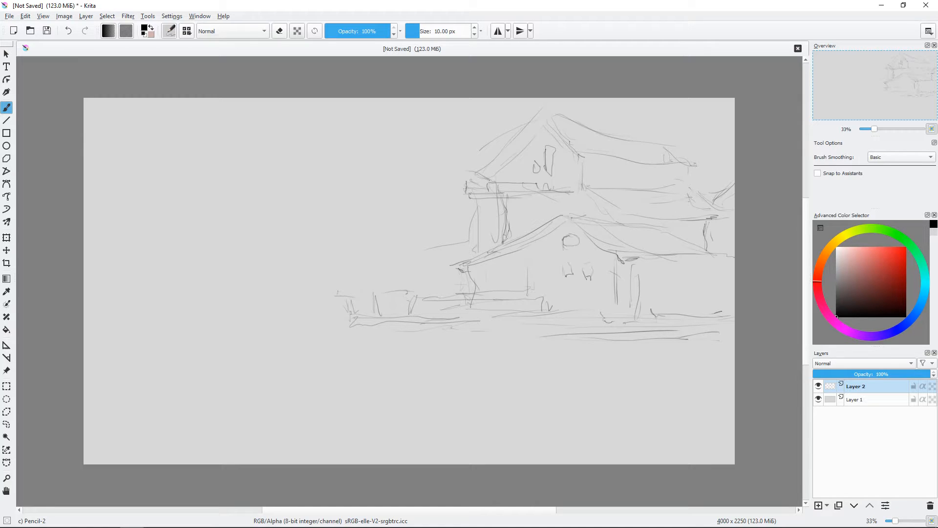
left_click_drag(522, 275, 531, 274)
left_click_drag(370, 329, 377, 357)
left_click_drag(509, 334, 551, 334)
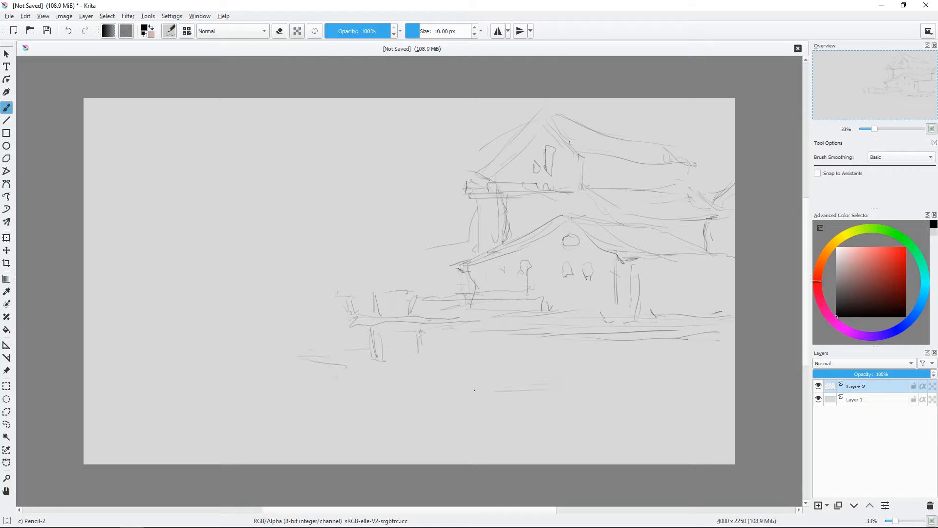
Step: Sketch zigzag water reflections in front of the deck and a row of stilts beneath it
left_click_drag(457, 391, 523, 401)
left_click_drag(473, 404, 492, 426)
left_click_drag(512, 422, 525, 452)
left_click_drag(630, 389, 678, 389)
mouse_move(562, 336)
left_mouse_down()
mouse_move(564, 364)
mouse_move(571, 361)
left_mouse_up()
left_click_drag(597, 339, 599, 361)
left_click_drag(687, 339, 680, 365)
left_click_drag(515, 335, 524, 356)
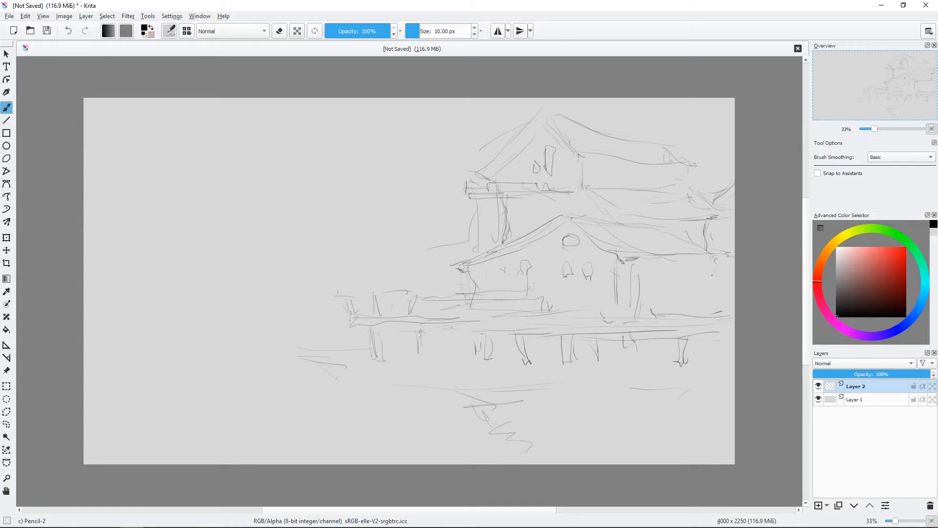
Step: Sketch vertical porch columns between the lower side roof and the deck near the canvas's right edge
mouse_move(717, 258)
left_mouse_down()
mouse_move(703, 305)
mouse_move(711, 308)
left_mouse_up()
left_click_drag(718, 287, 705, 314)
left_click_drag(721, 264, 723, 307)
left_click_drag(685, 269, 684, 313)
left_click_drag(640, 283, 635, 312)
Step: Sketch two overlapping long boats on the water in front of the pier
mouse_move(268, 337)
left_mouse_down()
mouse_move(428, 372)
mouse_move(487, 351)
left_mouse_up()
left_click_drag(501, 352, 491, 367)
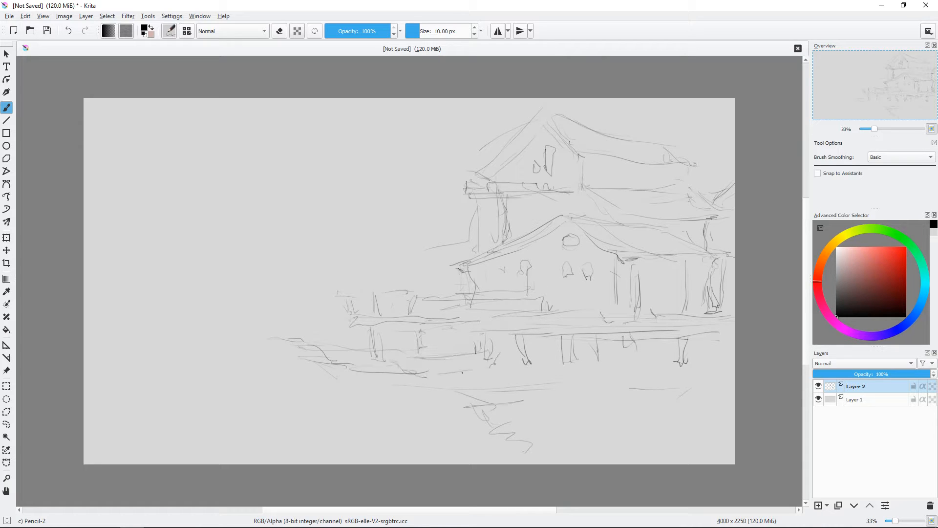
left_click_drag(421, 378, 487, 367)
left_click_drag(394, 370, 415, 381)
mouse_move(379, 355)
left_mouse_down()
mouse_move(429, 358)
mouse_move(416, 378)
mouse_move(488, 345)
mouse_move(484, 368)
mouse_move(421, 377)
left_mouse_up()
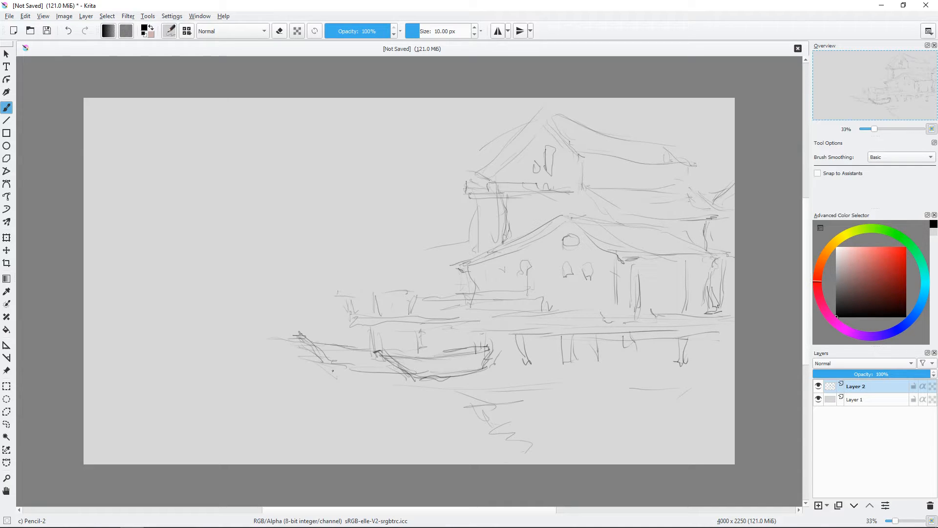
mouse_move(338, 370)
left_mouse_down()
mouse_move(376, 351)
mouse_move(456, 347)
left_mouse_up()
Step: Erase stray lines beside the long boats, pencil in a small front-facing boat under the deck, and add waterlines below the hulls
key("e")
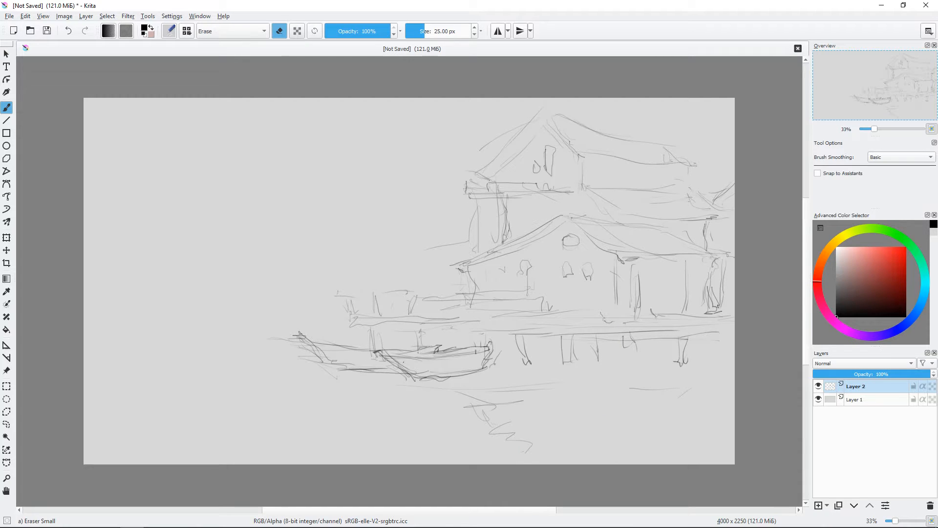
right_click(535, 366)
left_click(579, 401)
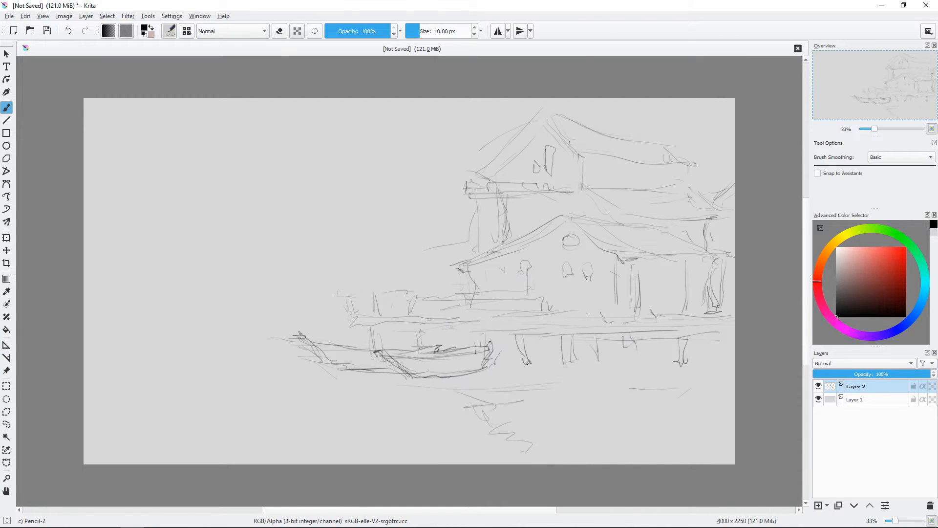
left_click_drag(546, 346, 549, 376)
mouse_move(552, 376)
left_mouse_down()
mouse_move(540, 356)
mouse_move(548, 349)
left_mouse_up()
mouse_move(539, 353)
left_mouse_down()
mouse_move(562, 376)
mouse_move(574, 370)
mouse_move(534, 382)
mouse_move(539, 394)
left_mouse_up()
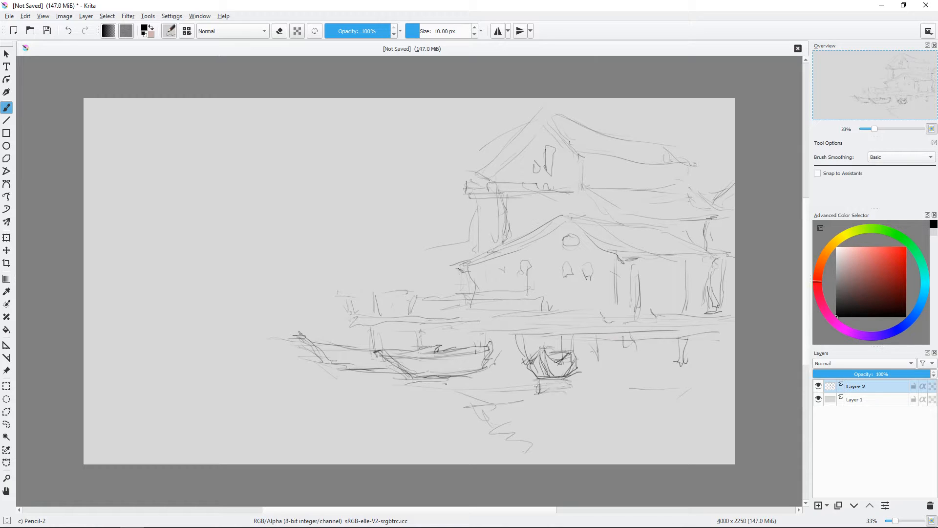
left_click_drag(472, 375, 393, 384)
left_click_drag(489, 386, 429, 389)
left_click_drag(573, 326, 572, 352)
Step: Darken the pier's front edge and sketch upright supports between the pier and the long boat
left_click_drag(351, 311, 352, 326)
left_click_drag(351, 319, 376, 320)
left_click_drag(372, 324, 379, 346)
mouse_move(395, 322)
left_mouse_down()
mouse_move(392, 341)
mouse_move(422, 323)
left_mouse_up()
left_click_drag(419, 323, 410, 349)
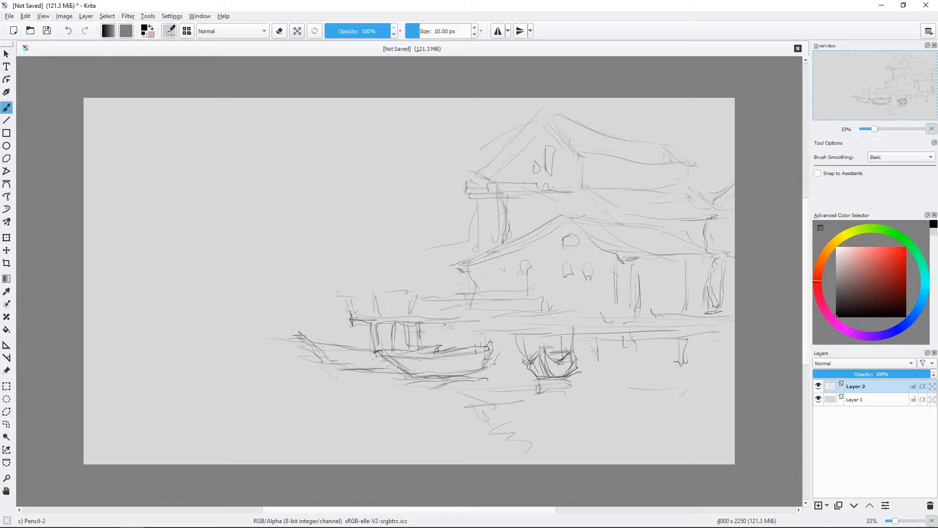
left_click_drag(449, 322, 450, 342)
mouse_move(421, 320)
left_mouse_down()
mouse_move(461, 321)
mouse_move(367, 317)
left_mouse_up()
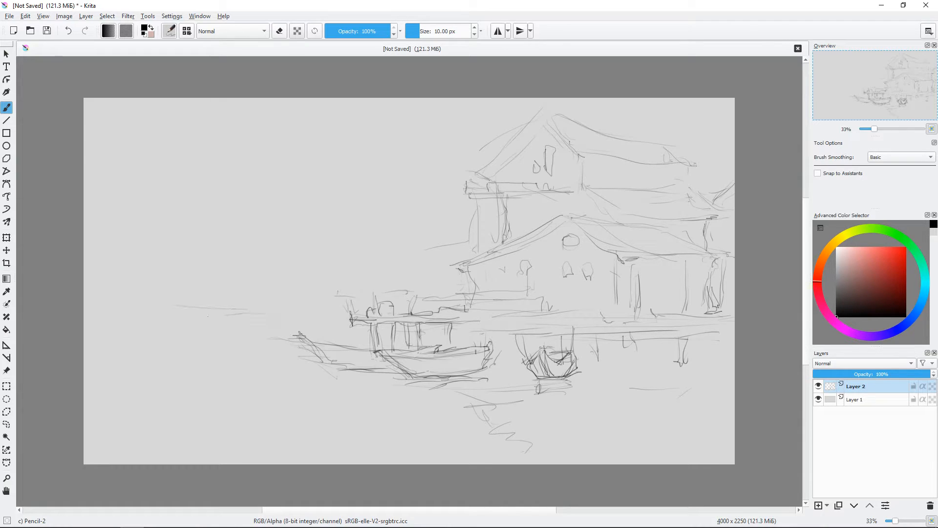
Step: Sketch the distant shoreline and roof slopes across the left half of the canvas
left_click_drag(208, 316, 84, 320)
left_click_drag(259, 240, 277, 258)
left_click_drag(238, 239, 210, 266)
left_click_drag(212, 258, 157, 261)
Step: Sketch a tall, narrow tower with a pointed top rising above the distant shore
left_click_drag(168, 199, 172, 272)
left_click_drag(162, 211, 158, 264)
left_click_drag(166, 153, 175, 193)
mouse_move(163, 158)
left_mouse_down()
mouse_move(152, 197)
mouse_move(171, 195)
left_mouse_up()
left_click_drag(156, 206, 169, 201)
left_click_drag(160, 206, 170, 240)
Step: Extend the distant hill line left of the tower and add small reflection marks along the shoreline
mouse_move(169, 213)
left_mouse_down()
mouse_move(159, 229)
mouse_move(146, 228)
left_mouse_up()
left_click_drag(143, 231, 84, 268)
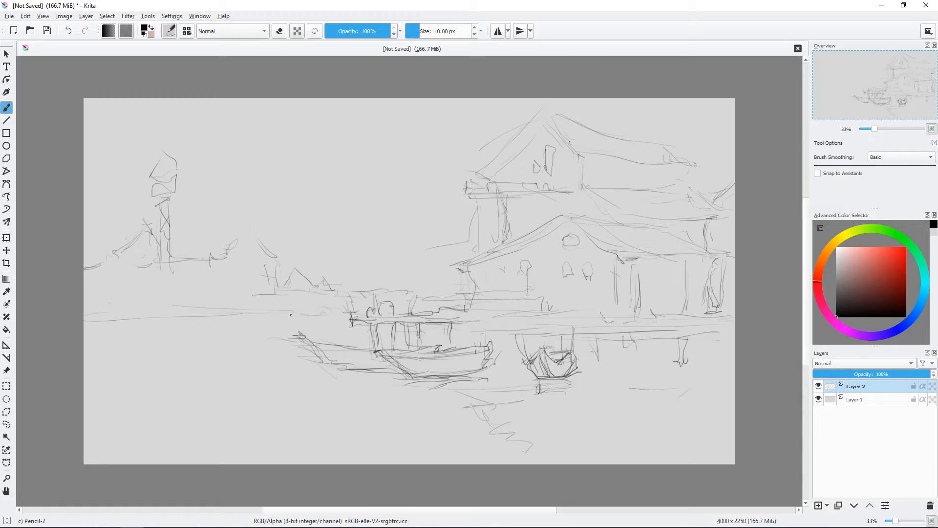
left_click_drag(294, 308, 244, 307)
left_click_drag(163, 309, 191, 320)
left_click_drag(198, 320, 213, 308)
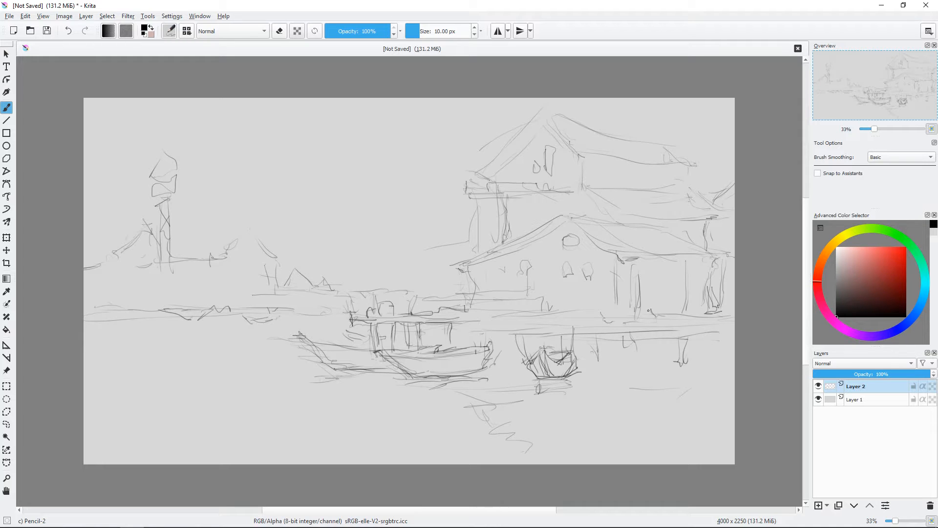
Step: Erase the stray wall lines left of the upper house and pencil a short line at the side roof's edge
key("e")
left_click_drag(470, 233, 428, 248)
right_click(621, 219)
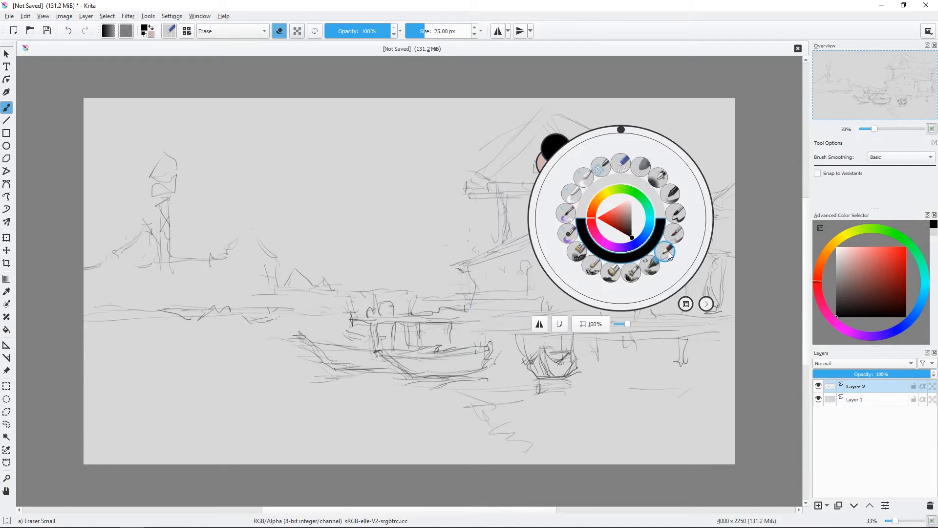
left_click(654, 261)
left_click_drag(724, 207, 736, 215)
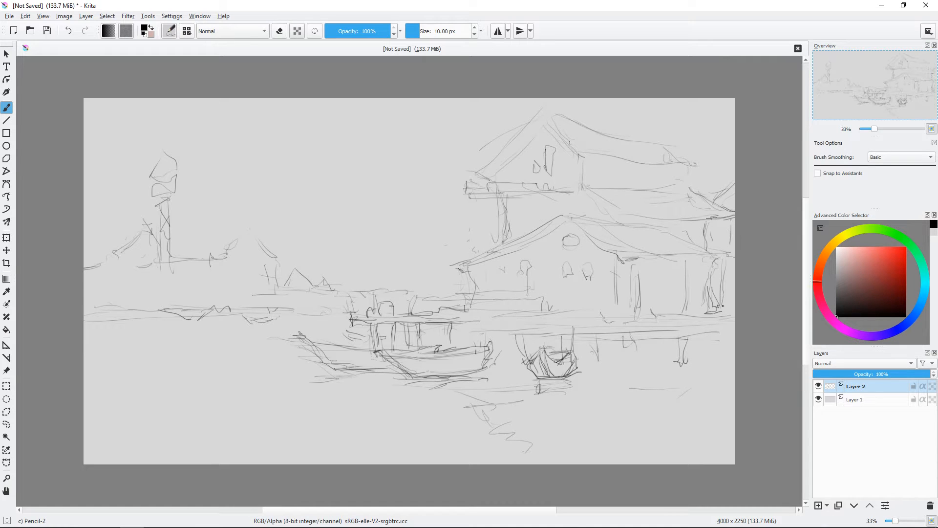
Step: Move the whole sketch slightly to the right, and return to the brush
key("t")
left_click_drag(513, 285, 550, 287)
key("b")
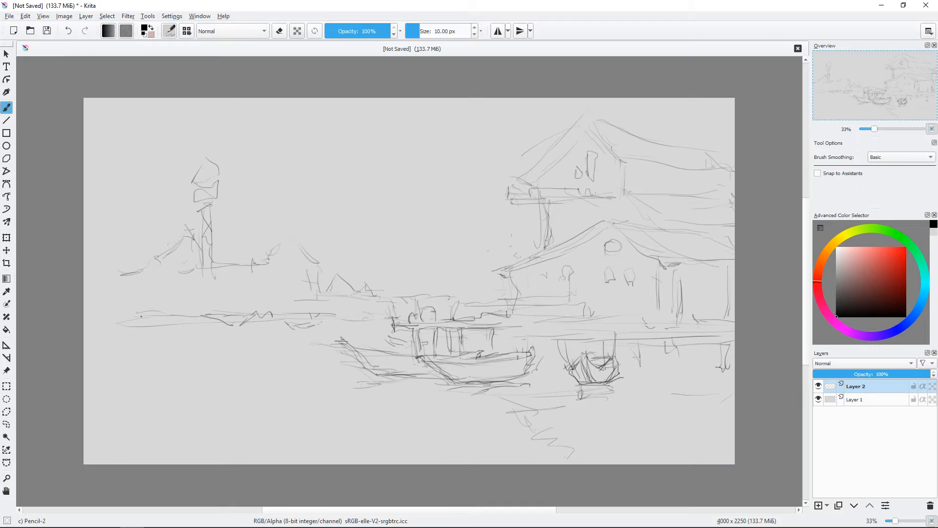
Step: Sketch a distant peaked roof at the canvas's left edge and a small gabled annex beside the main house
left_click_drag(99, 224, 128, 260)
left_click_drag(86, 234, 101, 223)
left_click_drag(497, 243, 526, 224)
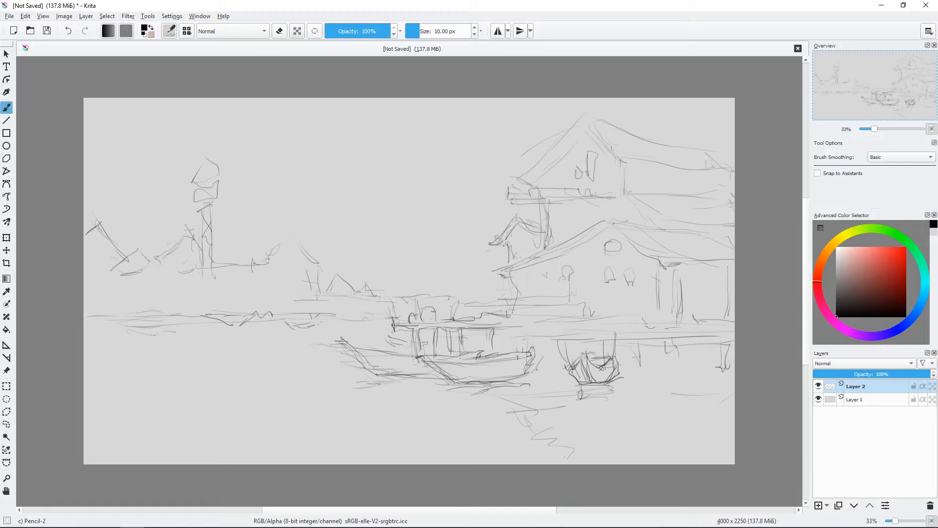
left_click_drag(525, 231, 520, 240)
Step: Sketch a railing across the porch columns and reinforce the deck line beneath them
left_click_drag(644, 307, 648, 317)
left_click_drag(563, 327, 699, 326)
left_click_drag(661, 307, 708, 308)
left_click_drag(649, 304, 701, 303)
left_click_drag(714, 305, 725, 308)
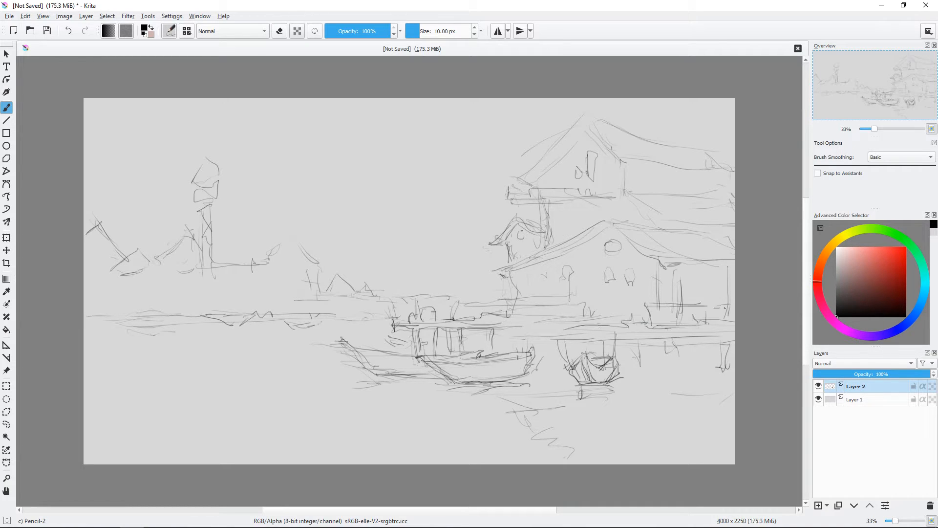
Step: Add a new layer below the sketch layer and choose the Texture Big brush preset
left_click(818, 505)
left_click(854, 506)
right_click(438, 186)
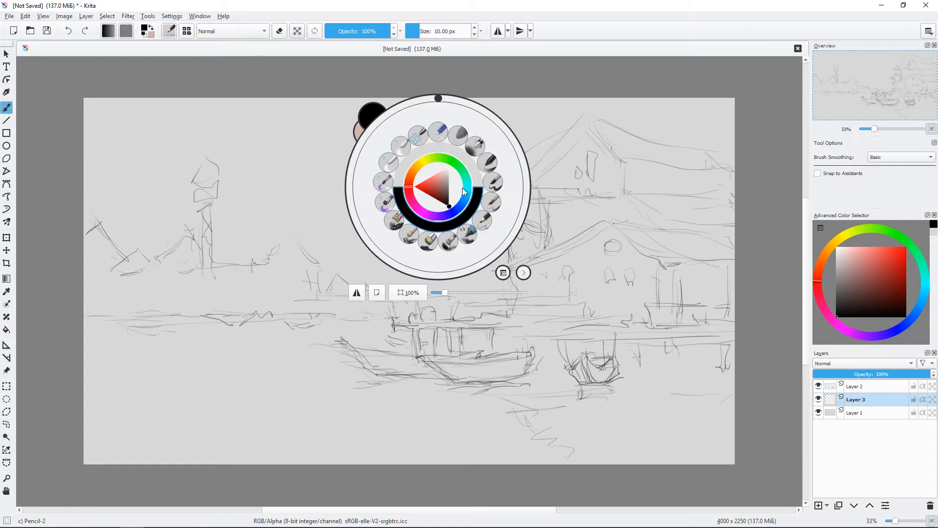
key("Escape")
left_click(186, 31)
scroll(244, 135, "down", 1)
left_click(237, 129)
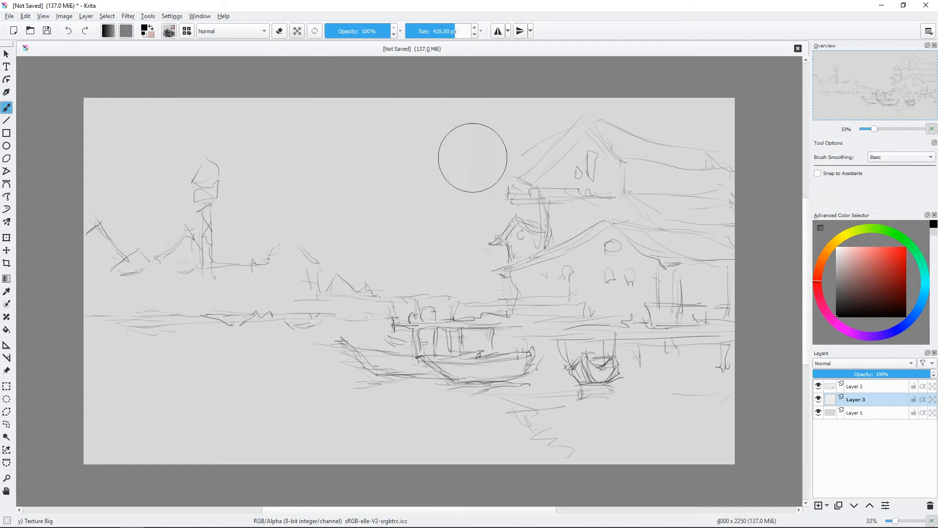
Step: Paint soft muted and light blue tones over the sky and water under the sketch
left_click(919, 307)
left_click(845, 256)
mouse_move(444, 210)
left_mouse_down()
mouse_move(420, 303)
mouse_move(384, 216)
left_mouse_up()
left_click(850, 261)
mouse_move(469, 186)
left_mouse_down()
mouse_move(703, 125)
mouse_move(424, 145)
left_mouse_up()
mouse_move(398, 398)
left_mouse_down()
mouse_move(435, 389)
mouse_move(258, 502)
mouse_move(147, 405)
left_mouse_up()
left_click(846, 255)
left_click_drag(210, 317, 241, 346)
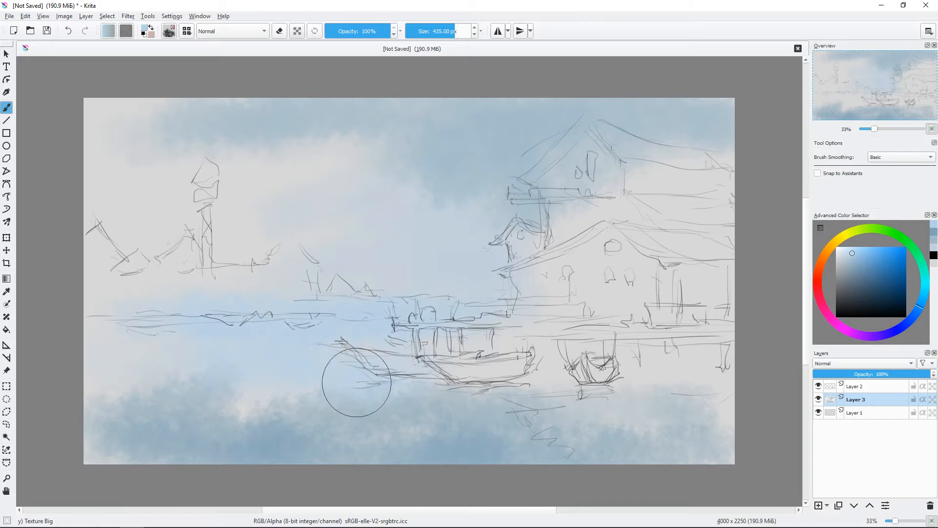
left_click_drag(356, 388, 403, 423)
Step: Paint a pale teal-green wash around the boats, the deck and the base of the lower house
left_click(924, 274)
left_click_drag(482, 361, 617, 366)
left_click(845, 266)
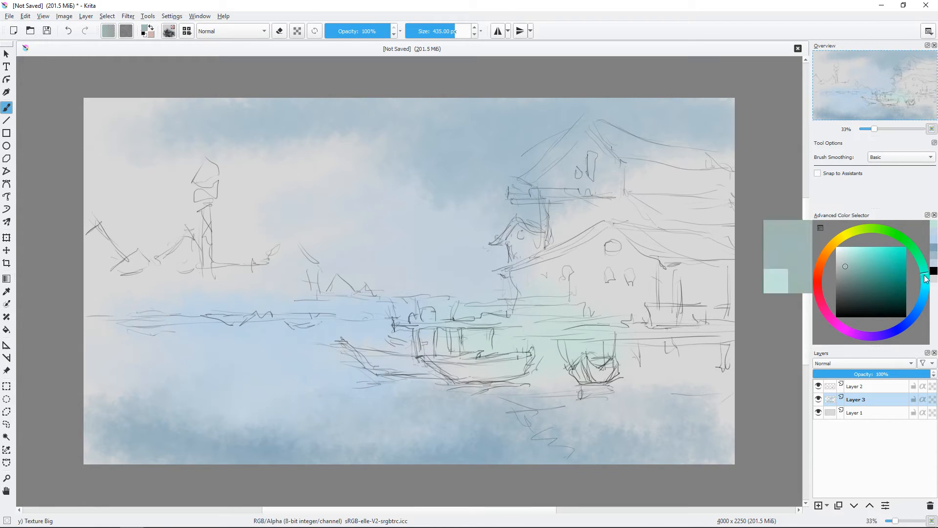
mouse_move(499, 312)
left_mouse_down()
mouse_move(643, 338)
mouse_move(732, 321)
left_mouse_up()
Step: Block in the houses and the area around the deck with a muted brown wash
left_click(825, 254)
mouse_move(508, 301)
left_mouse_down()
mouse_move(450, 311)
mouse_move(718, 348)
left_mouse_up()
mouse_move(698, 206)
left_mouse_down()
mouse_move(612, 256)
mouse_move(687, 359)
left_mouse_up()
left_click(853, 272)
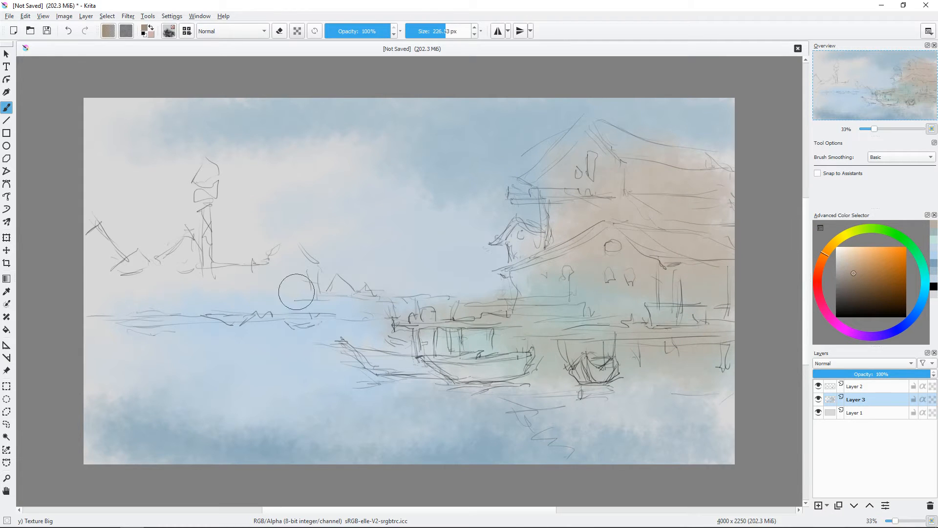
Step: Paint the distant hills and shoreline in a muted grey-blue
left_click(920, 305)
left_click(844, 258)
mouse_move(295, 265)
left_mouse_down()
mouse_move(241, 296)
mouse_move(281, 269)
mouse_move(399, 302)
mouse_move(97, 239)
left_mouse_up()
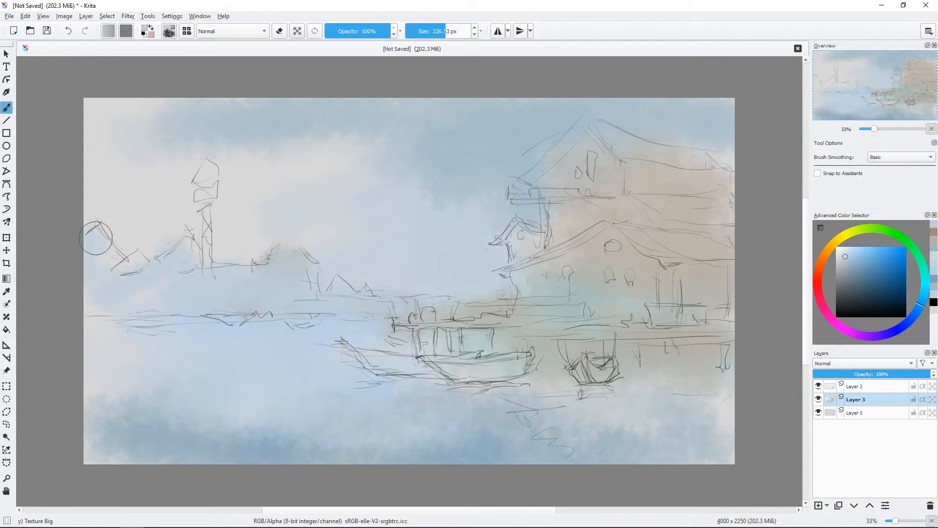
left_click(845, 257)
left_click_drag(192, 298, 235, 293)
Step: Reduce the sketch layer's opacity and reselect Layer 3 for painting
left_click(873, 387)
left_click(901, 374)
left_click(874, 399)
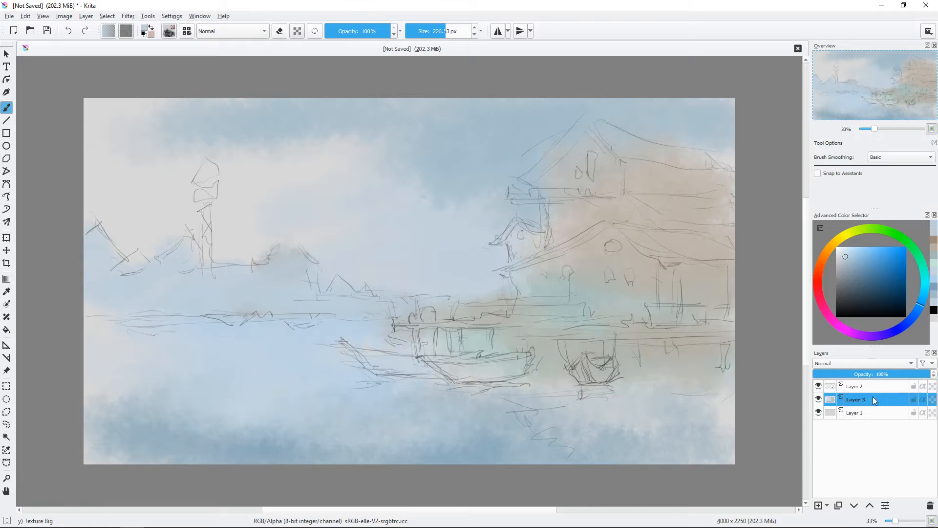
Step: Paint a bright light-blue glow in the sky between the distant shore and the houses
left_click(849, 251)
mouse_move(405, 268)
left_mouse_down()
mouse_move(410, 278)
mouse_move(457, 254)
mouse_move(211, 232)
mouse_move(409, 197)
mouse_move(519, 226)
left_mouse_up()
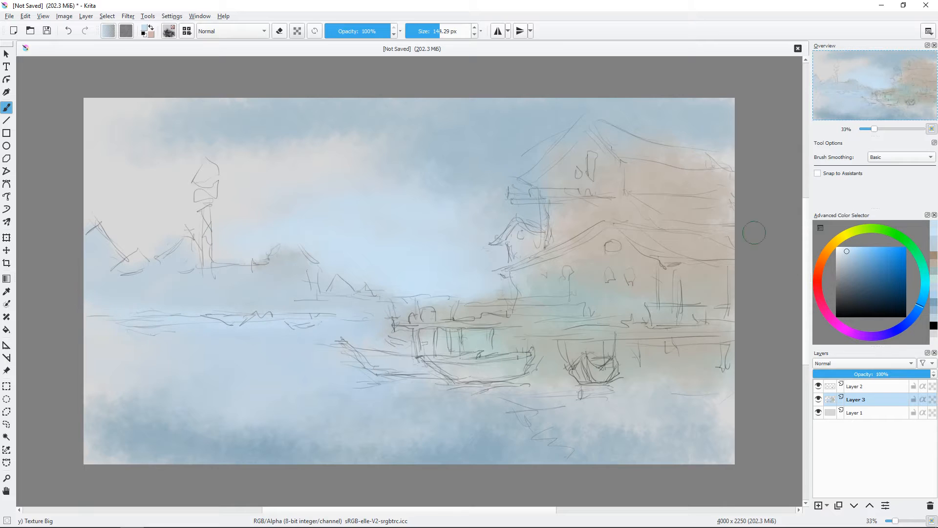
Step: Paint the hulls of the two long boats in muted red tones
left_click(852, 274)
left_click_drag(873, 338, 825, 310)
mouse_move(429, 359)
left_mouse_down()
mouse_move(484, 377)
mouse_move(530, 362)
left_mouse_up()
left_click_drag(595, 366, 599, 369)
mouse_move(366, 351)
left_mouse_down()
mouse_move(419, 362)
mouse_move(377, 362)
left_mouse_up()
left_click(818, 286)
left_click(852, 287)
left_click_drag(483, 321, 463, 322)
mouse_move(440, 367)
left_mouse_down()
mouse_move(484, 378)
mouse_move(456, 394)
left_mouse_up()
left_click(521, 398, "ctrl")
left_click_drag(374, 377, 424, 377)
Step: Paint the front gable walls of both houses in a pale warm orange
mouse_move(628, 265)
left_mouse_down()
mouse_move(687, 262)
mouse_move(600, 302)
left_mouse_up()
left_click(827, 249)
left_click(857, 265)
left_click(849, 259)
mouse_move(580, 168)
left_mouse_down()
mouse_move(580, 211)
mouse_move(599, 169)
left_mouse_up()
left_click_drag(600, 288, 622, 295)
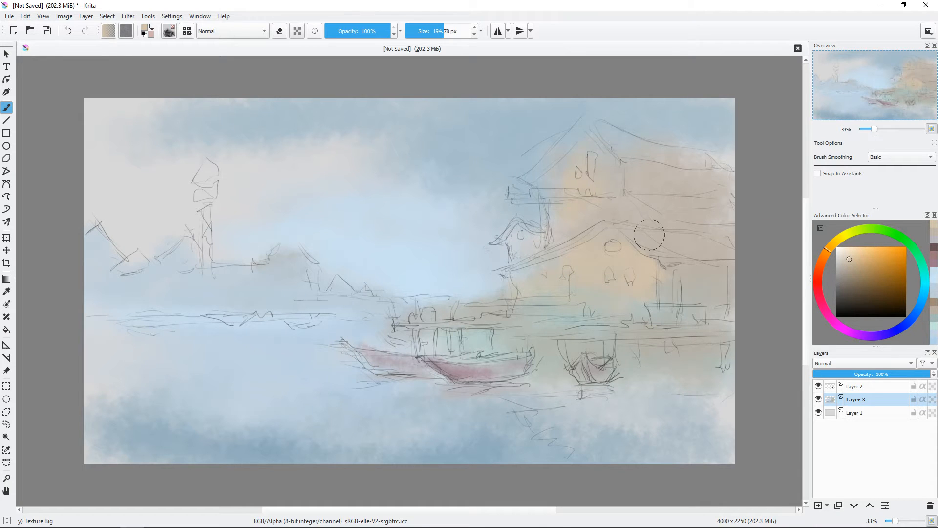
Step: Paint the shaded porch, the upper side wall and the roof edge in muted purple
left_click(849, 274)
left_click(849, 327)
mouse_move(676, 272)
left_mouse_down()
mouse_move(677, 299)
mouse_move(716, 277)
left_mouse_up()
left_click(670, 270, "ctrl")
left_click_drag(679, 293, 720, 303)
left_click_drag(699, 200, 662, 199, "shift")
left_click_drag(630, 169, 719, 184)
left_click_drag(623, 148, 657, 154)
Step: Paint a dark, muted grey-purple shadow beneath the deck along the waterline
mouse_move(699, 289)
left_mouse_down()
mouse_move(712, 328)
mouse_move(631, 347)
mouse_move(547, 347)
left_mouse_up()
left_click(841, 280)
left_click(902, 326)
mouse_move(618, 352)
left_mouse_down()
mouse_move(747, 362)
mouse_move(547, 359)
left_mouse_up()
Step: Paint the houses' reflections in the water below the deck in muted purple and warm orange
left_click(844, 271)
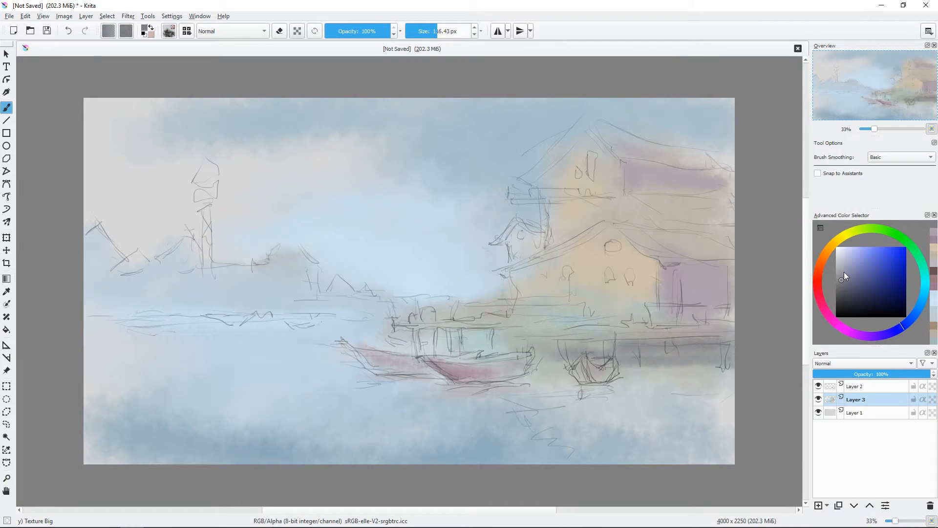
left_click_drag(703, 376, 769, 376, "shift")
left_click_drag(723, 379, 469, 413)
left_click_drag(672, 430, 594, 439)
left_click(698, 292, "ctrl")
left_click_drag(704, 383, 734, 381)
left_click_drag(731, 440, 713, 439)
left_click(644, 295, "ctrl")
mouse_move(606, 431)
left_mouse_down()
mouse_move(559, 423)
mouse_move(561, 410)
mouse_move(604, 402)
left_mouse_up()
Step: Paint the wall of the small gabled annex beside the lower house in pale warm orange
left_click(845, 256)
mouse_move(573, 245)
left_mouse_down("shift")
mouse_move(498, 245)
mouse_move(534, 251)
mouse_move(513, 260)
left_mouse_up("shift")
left_click_drag(605, 189, 585, 189, "shift")
Step: Lower the opacity of Layer 2 to 47% and make Layer 3 the active layer again
left_click(877, 388)
left_click(859, 375)
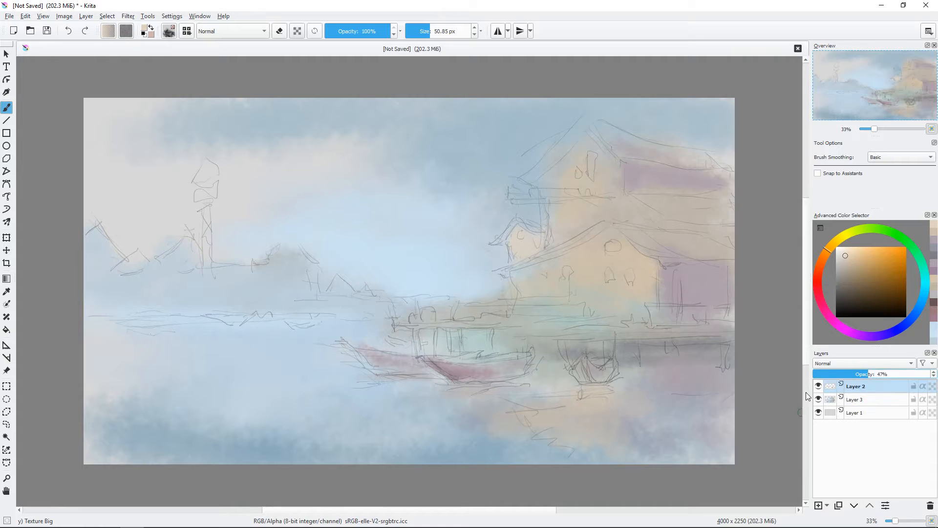
left_click(862, 401)
Step: Paint the distant shore's house and hill silhouettes in pale grey-blue with the Bristles-5 Flat brush at 30 px
right_click(309, 253)
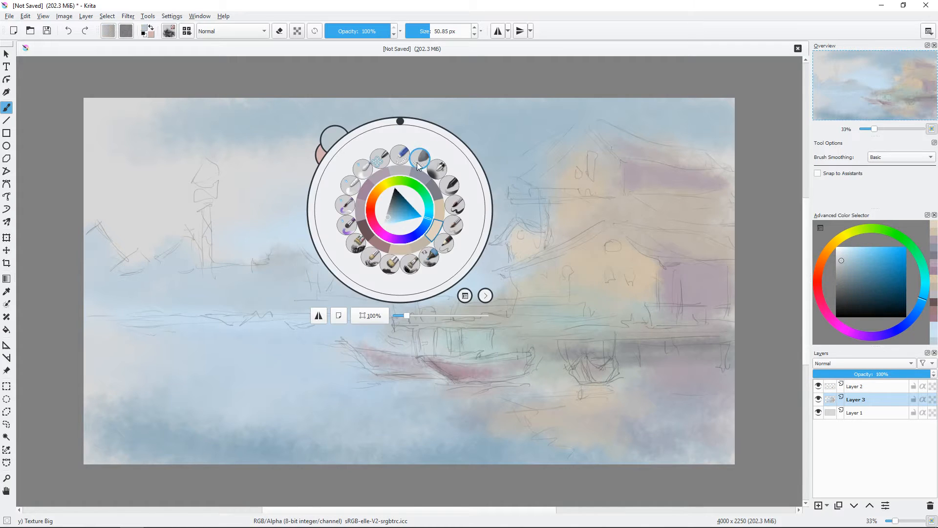
left_click(389, 267)
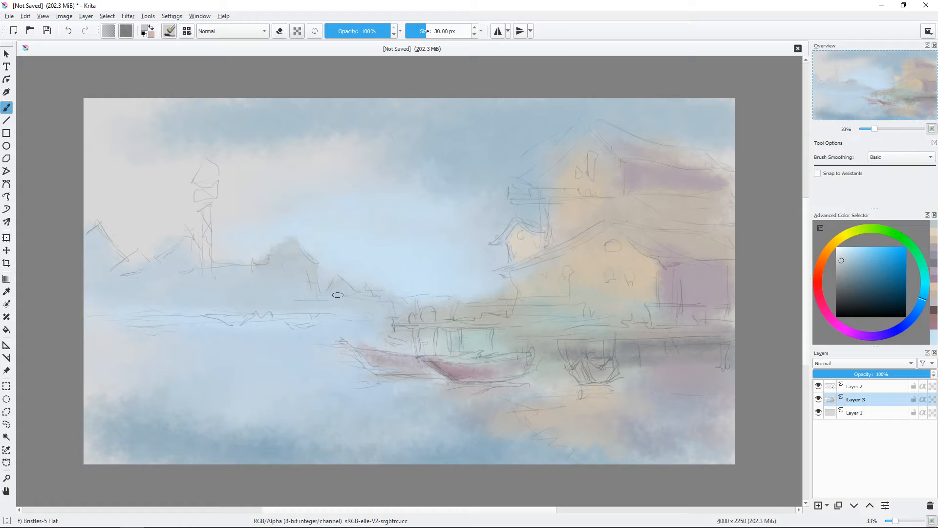
left_click(319, 273, "ctrl")
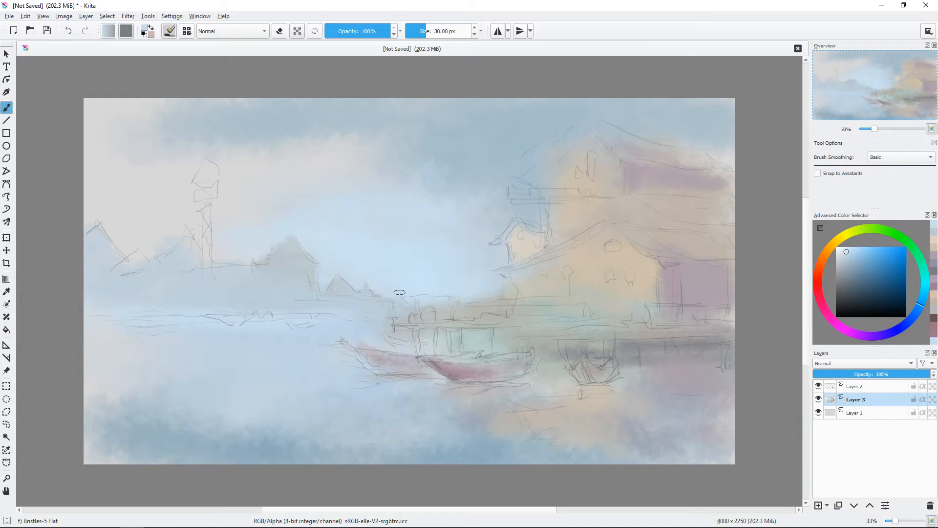
left_click_drag(237, 240, 248, 242)
mouse_move(238, 247)
left_mouse_down()
mouse_move(201, 225)
mouse_move(130, 241)
mouse_move(90, 218)
mouse_move(239, 192)
mouse_move(190, 174)
mouse_move(220, 193)
left_mouse_up()
left_click(151, 254, "ctrl")
Step: Repaint the sky in soft light blue and grey-blue with the Texture Big brush at about 329 px
left_click(397, 180, "ctrl")
mouse_move(352, 187)
left_mouse_down()
mouse_move(241, 151)
mouse_move(324, 191)
left_mouse_up()
right_click(381, 163)
left_click(504, 150)
left_click(169, 31)
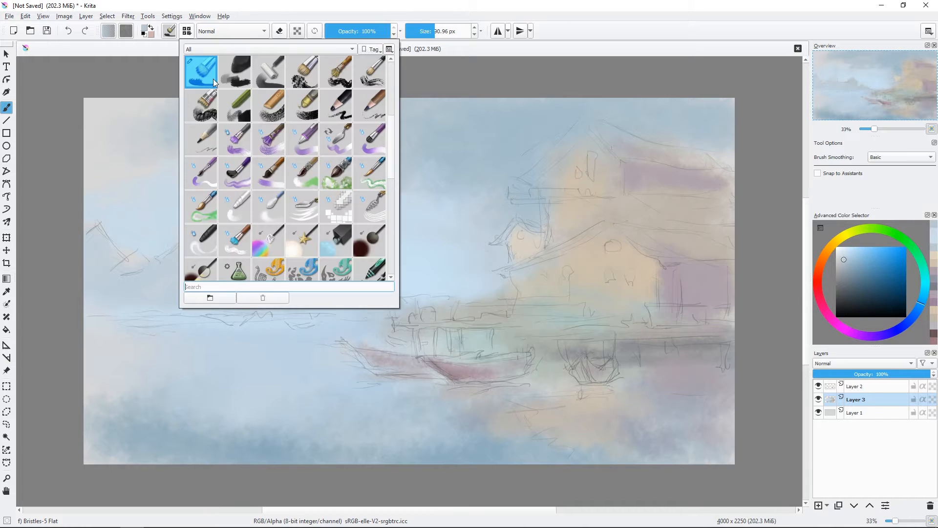
scroll(293, 162, "down", 5)
left_click(315, 173)
left_click(300, 173, "ctrl")
mouse_move(259, 183)
left_mouse_down()
mouse_move(305, 184)
mouse_move(313, 205)
mouse_move(169, 100)
mouse_move(336, 172)
left_mouse_up()
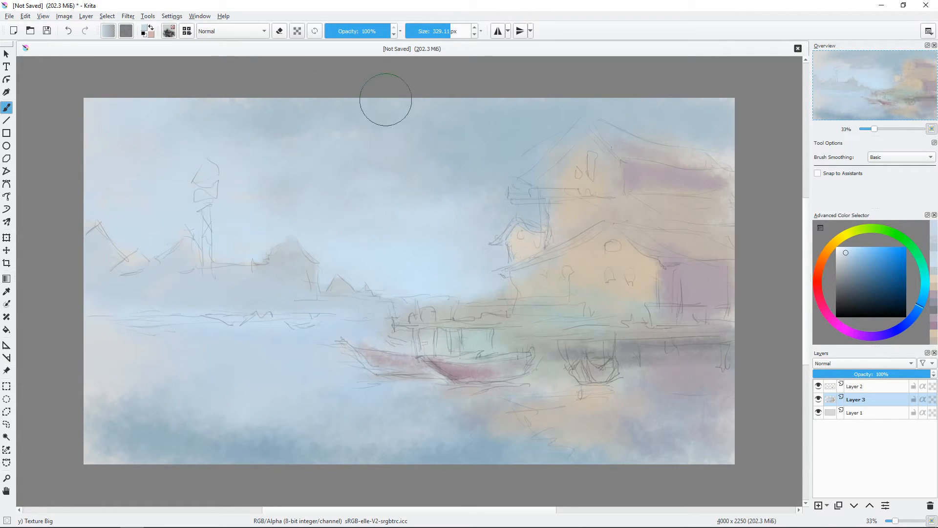
left_click(365, 143, "ctrl")
left_click_drag(266, 143, 464, 106)
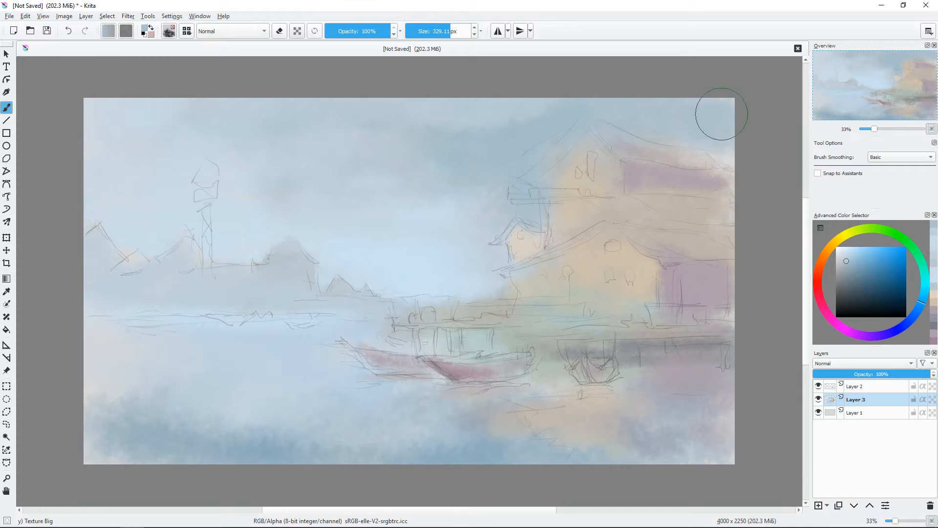
Step: Paint the distant tower's head and legs in pale grey-blue with a small Bristles-5 Flat brush
right_click(385, 239)
left_click(374, 284)
left_click_drag(374, 284, 362, 283)
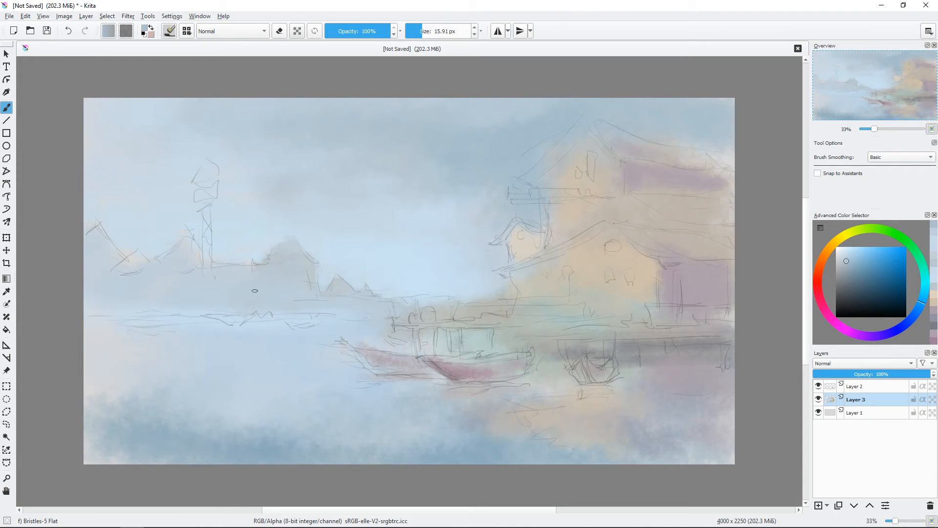
left_click(255, 291, "ctrl")
left_click_drag(188, 236, 173, 257)
left_click_drag(196, 199, 213, 184)
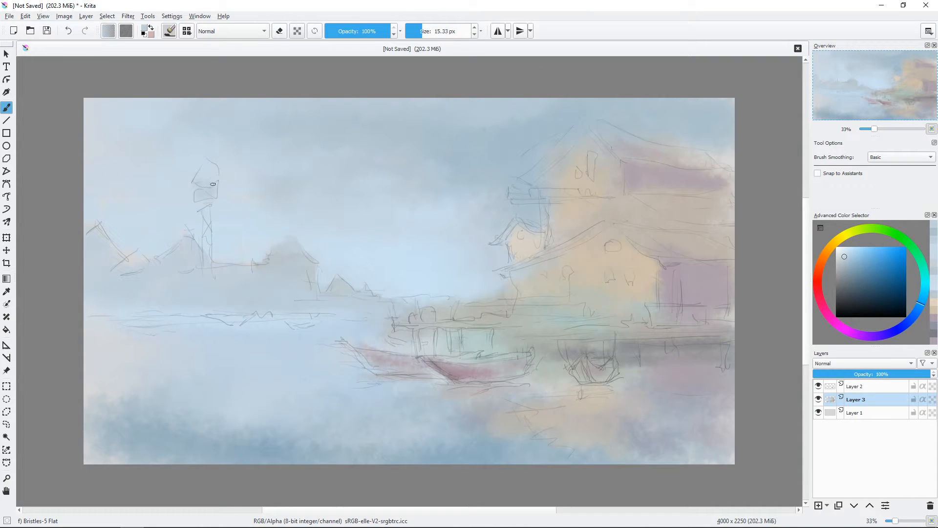
key("bracketleft")
key("bracketleft")
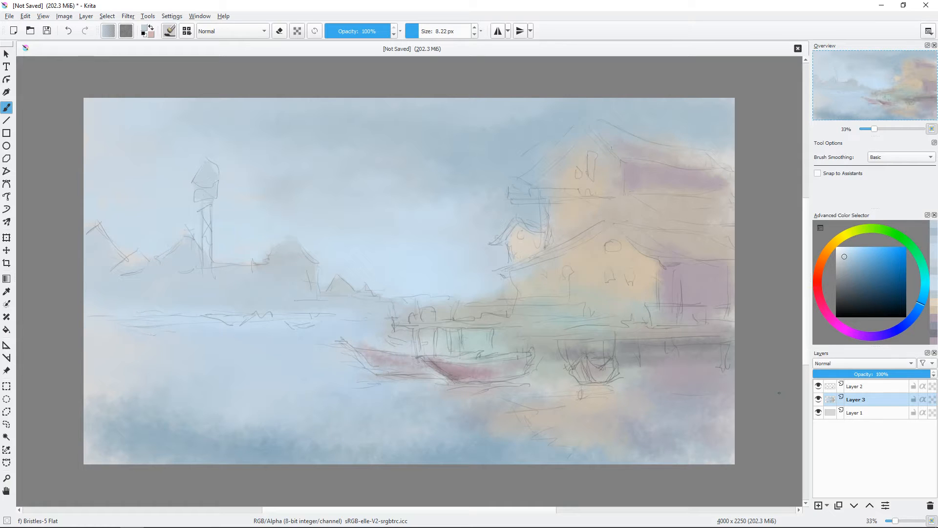
Step: Hide Layer 2 and darken the foliage beside the distant house with a brush of about 34 px
left_click(818, 386)
key("bracketright")
key("bracketright")
key("bracketright")
key("bracketright")
key("bracketright")
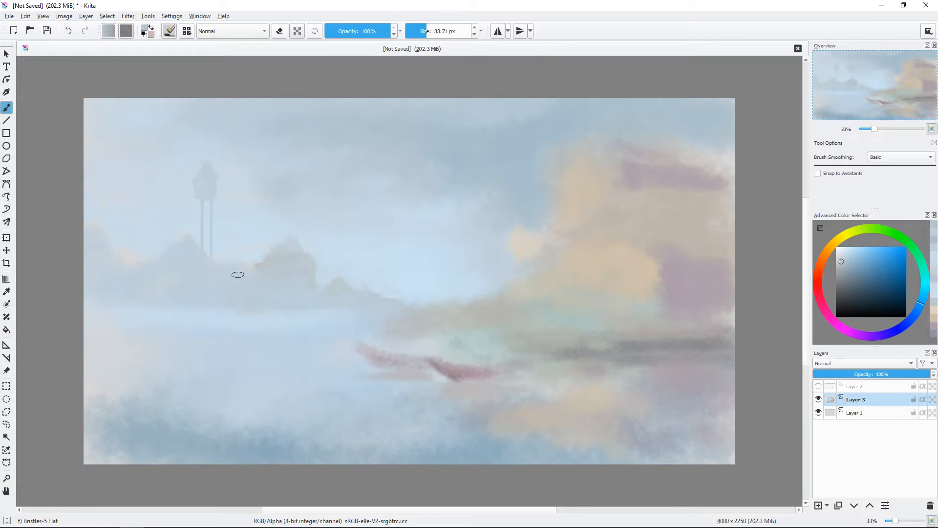
Step: Paint cross-bracing between the distant tower's legs and a thin mast beside it with a brush of about 8 px
key("bracketleft")
key("bracketleft")
key("bracketleft")
key("bracketleft")
left_click_drag(216, 179, 203, 207)
left_click(197, 207, "ctrl")
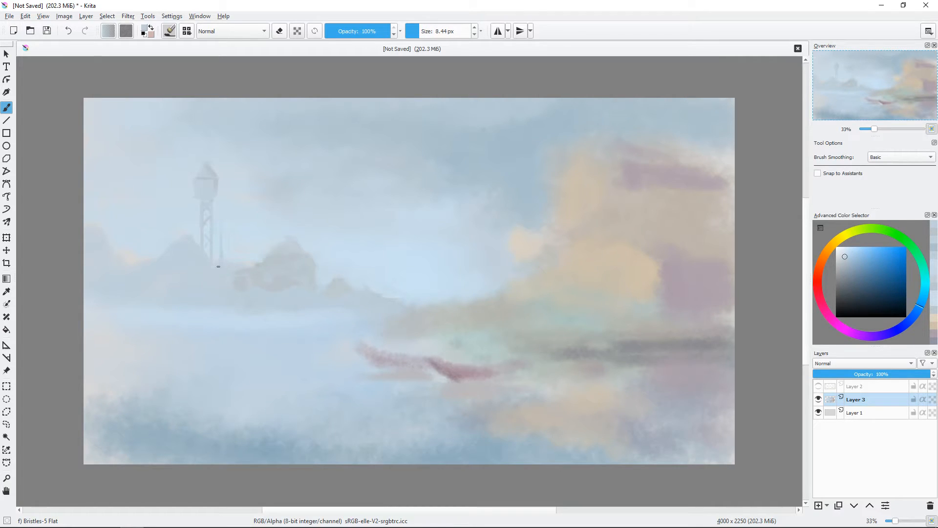
left_click_drag(218, 266, 227, 266, "shift")
Step: Show Layer 2 and cover the orange patch between the far-left hills with pale blue
left_click(818, 386)
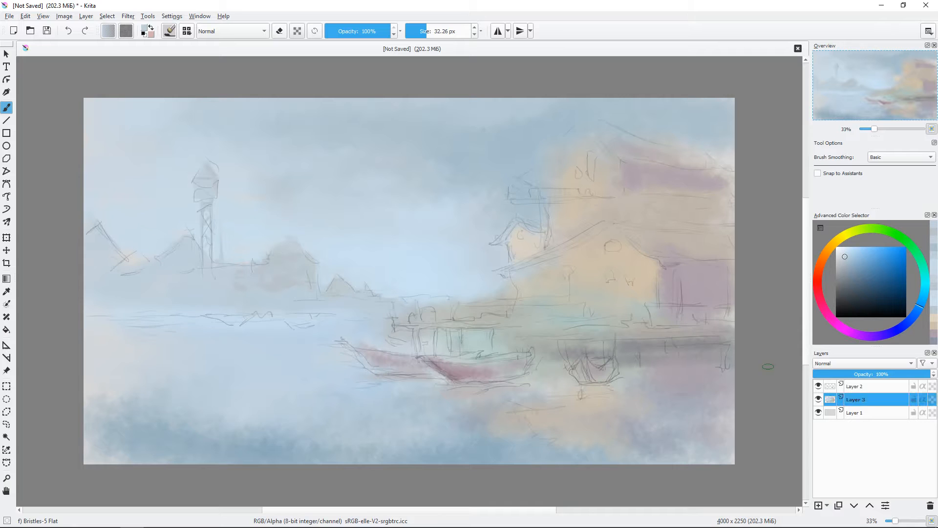
left_click(127, 247, "ctrl")
left_click_drag(131, 244, 165, 243)
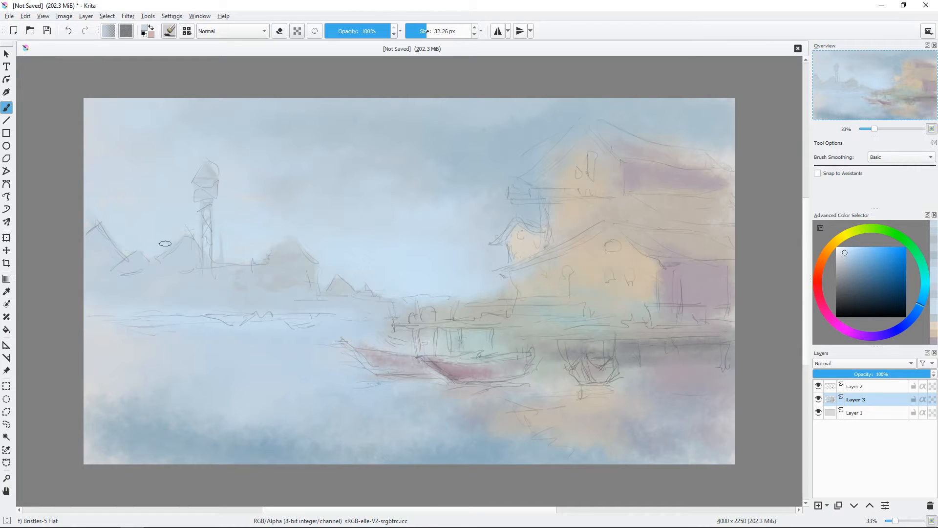
Step: Hide Layer 2 and paint a bright pale-blue highlight along the distant waterline with the Dry Textured Creases brush
left_click(818, 386)
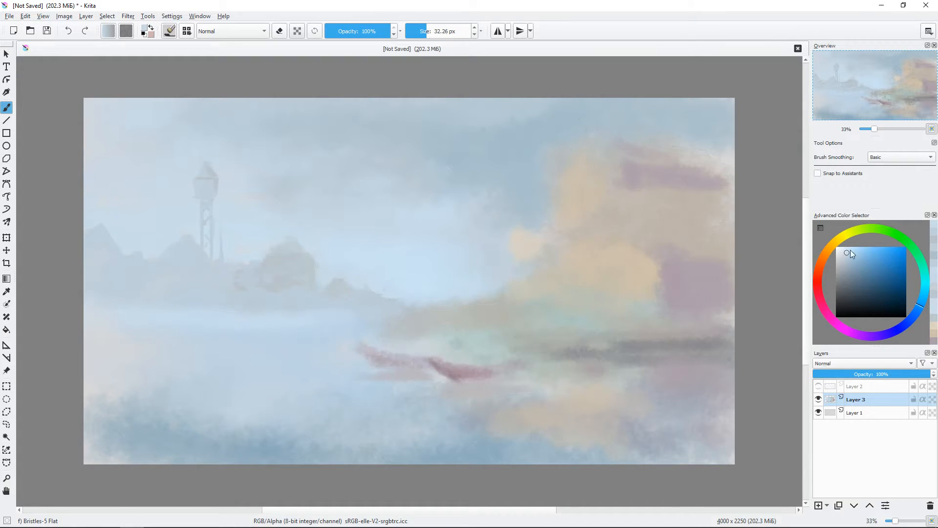
left_click(847, 248)
left_click_drag(295, 299, 308, 317)
right_click(372, 256)
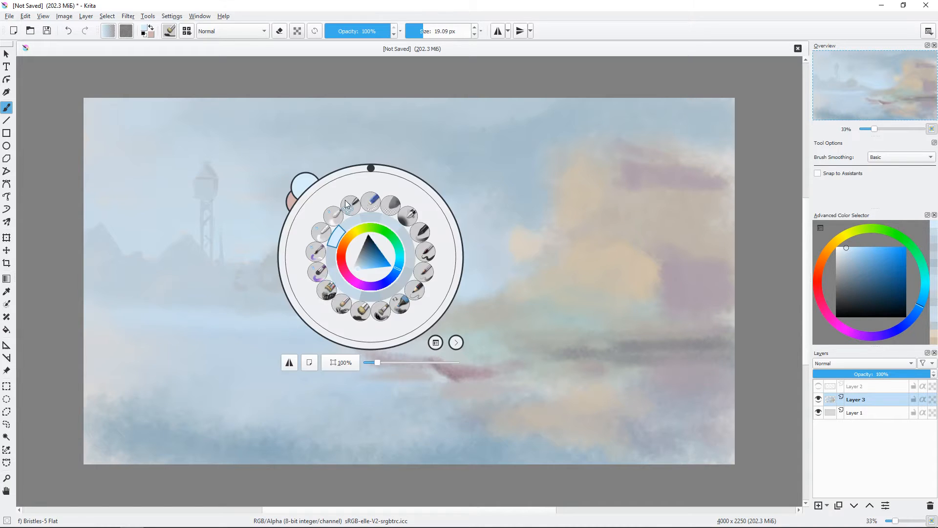
left_click(299, 304)
mouse_move(291, 274)
left_mouse_down()
mouse_move(301, 285)
mouse_move(282, 286)
left_mouse_up()
left_click(306, 309, "ctrl")
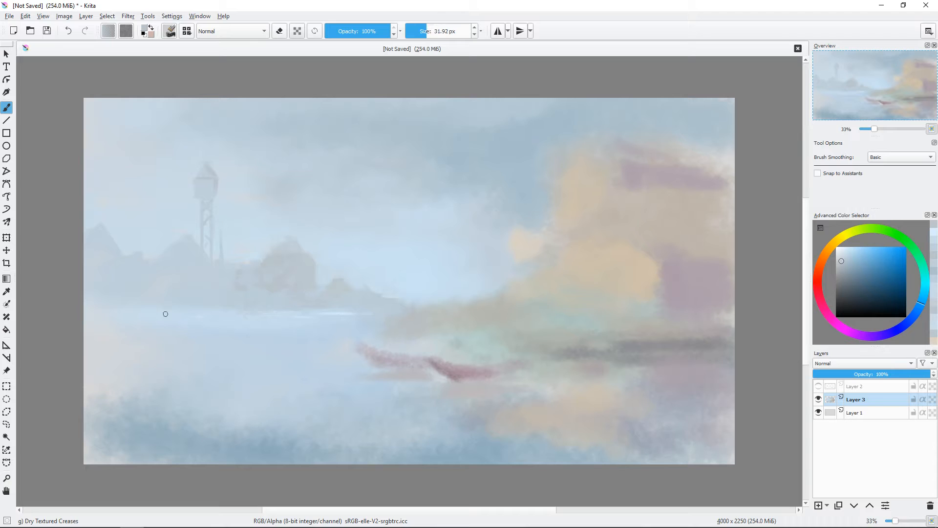
Step: Add grey-blue textured ripples to the water below the distant shore with a brush of about 69 px
left_click_drag(134, 332, 153, 333, "shift")
left_click(134, 333, "ctrl")
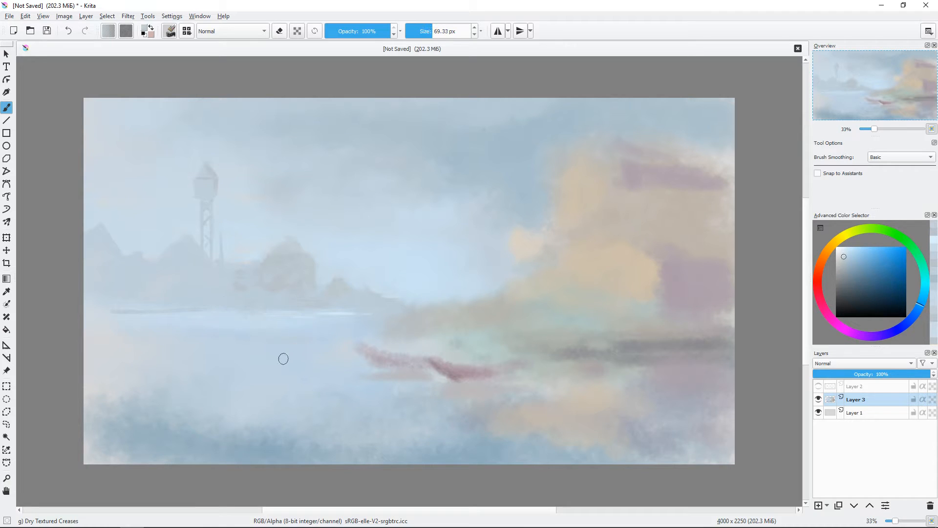
left_click(296, 292, "ctrl")
left_click_drag(300, 341, 289, 336)
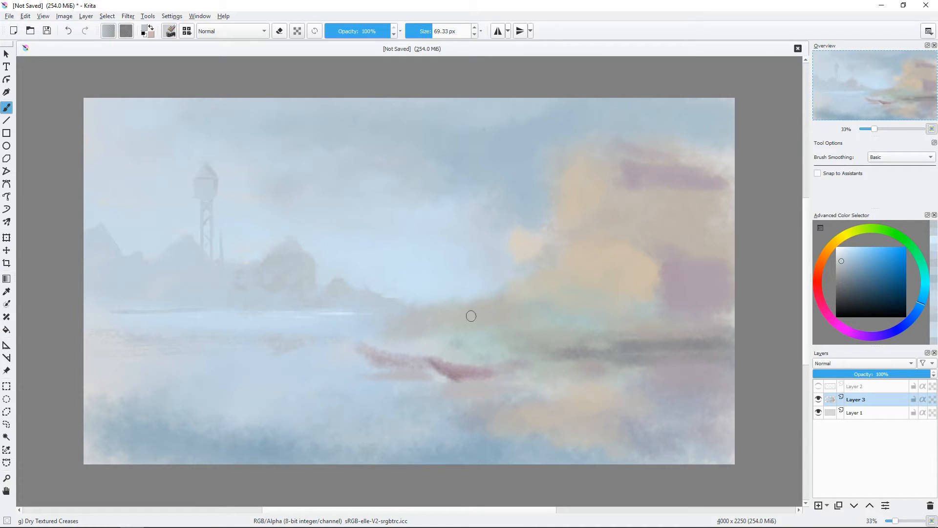
Step: Show Layer 2 and paint the gable roof edges of the upper house and small annex in muted purple
left_click(819, 386)
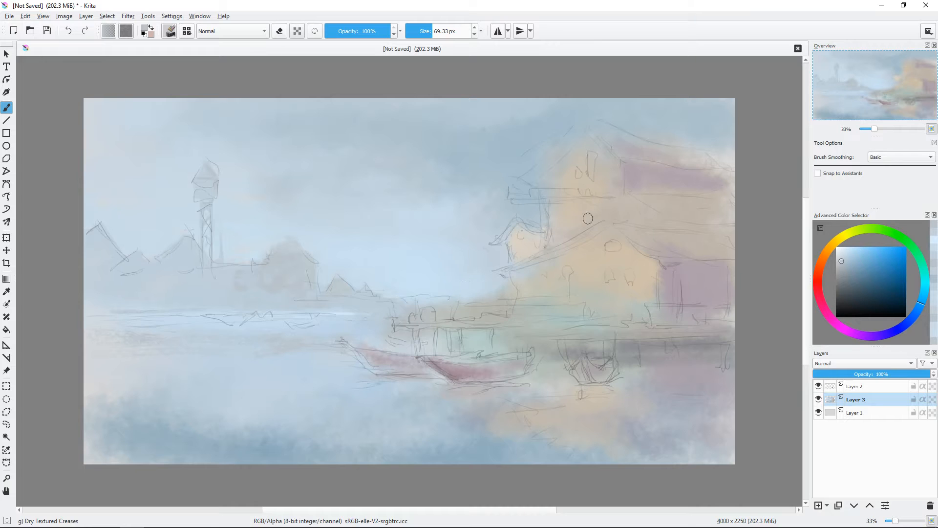
left_click(848, 332)
left_click(839, 274)
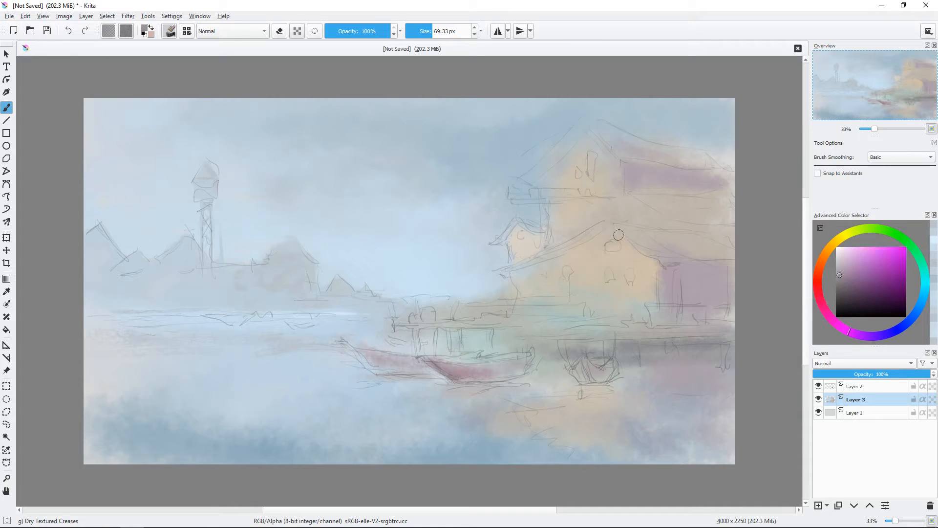
mouse_move(521, 180)
left_mouse_down()
mouse_move(589, 117)
mouse_move(582, 126)
mouse_move(621, 161)
left_mouse_up()
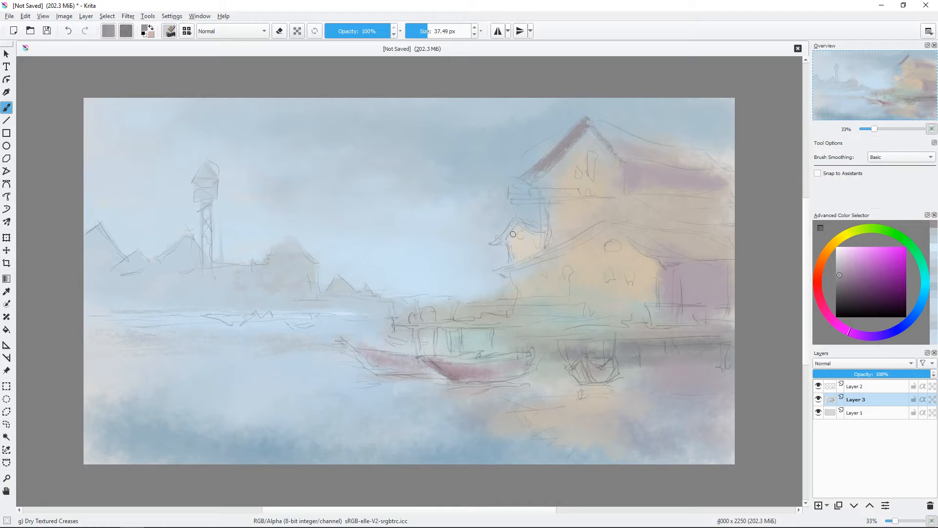
left_click_drag(517, 221, 494, 244)
Step: Paint the lower house's roof edge and roof slope in darker muted reddish purple
left_click(844, 281)
mouse_move(607, 225)
left_mouse_down()
mouse_move(496, 269)
mouse_move(609, 226)
left_mouse_up()
left_click(843, 270)
mouse_move(609, 224)
left_mouse_down()
mouse_move(665, 230)
mouse_move(651, 242)
mouse_move(668, 250)
mouse_move(677, 230)
mouse_move(736, 232)
left_mouse_up()
left_click_drag(723, 234, 706, 240)
left_click_drag(785, 243, 782, 243, "shift")
left_click(845, 281)
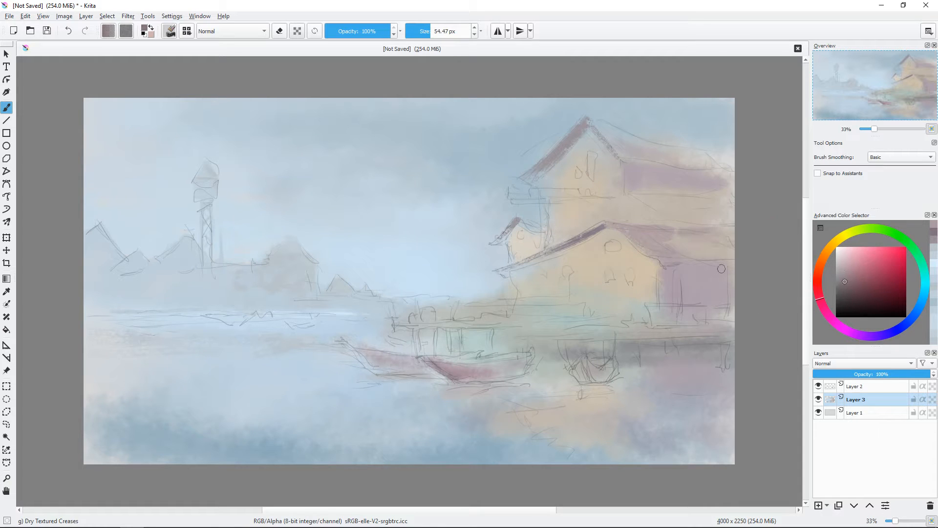
Step: Paint the lower house's shaded porch with muted blue-violet textured strokes
left_click(895, 330)
mouse_move(664, 266)
left_mouse_down()
mouse_move(718, 260)
mouse_move(677, 253)
mouse_move(662, 267)
mouse_move(671, 282)
mouse_move(677, 269)
mouse_move(730, 273)
mouse_move(691, 284)
mouse_move(683, 324)
left_mouse_up()
left_click(846, 269)
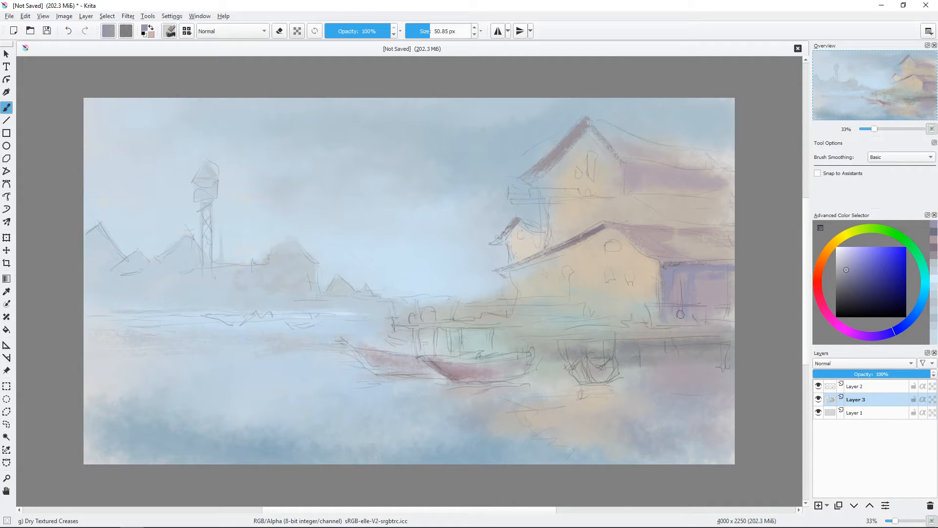
Step: Brighten the lower house's gable wall beneath the roof edge with pale warm orange
left_click(648, 273, "ctrl")
left_click(847, 254)
left_click_drag(622, 201, 561, 259)
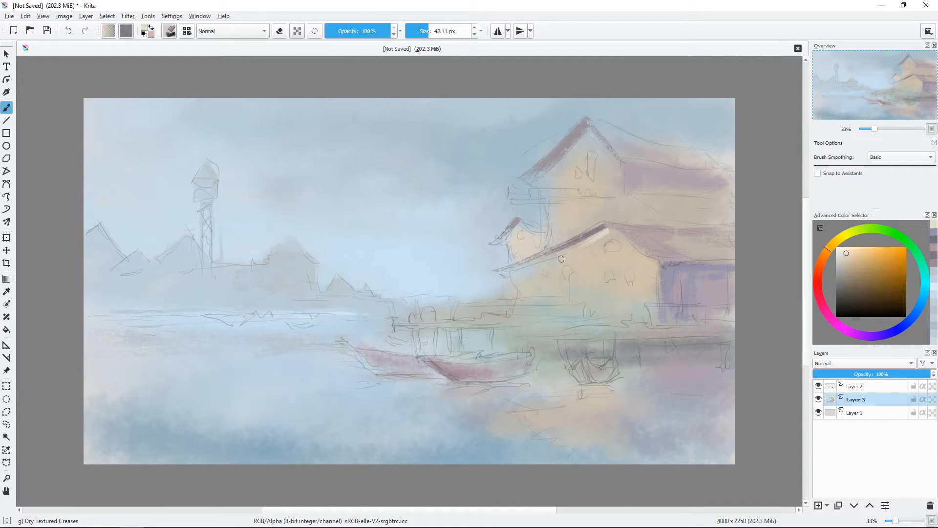
left_click(848, 256)
left_click_drag(613, 232, 624, 244)
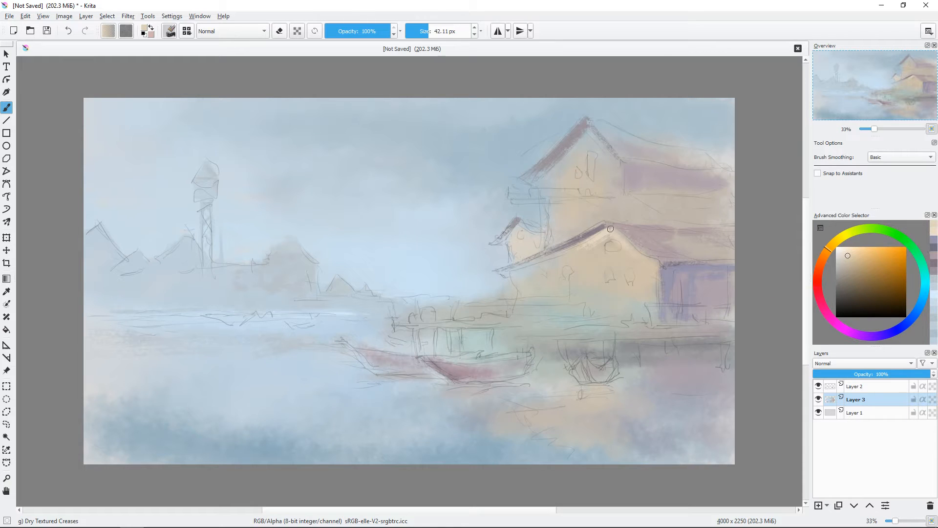
key("]")
key("]")
Step: Paint the top surface of the deck as a long strip in muted orange
left_click(849, 268)
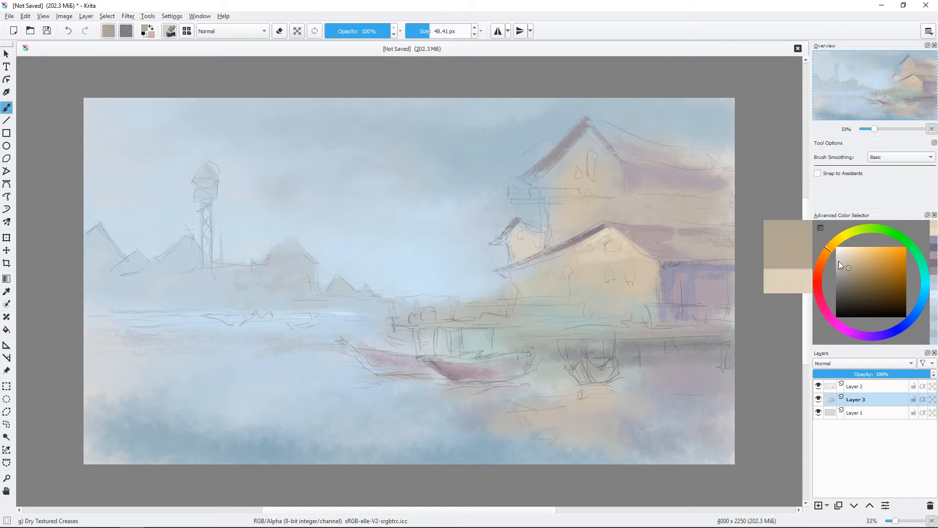
left_click(856, 263)
left_click_drag(504, 325, 503, 325)
left_click_drag(396, 325, 489, 323)
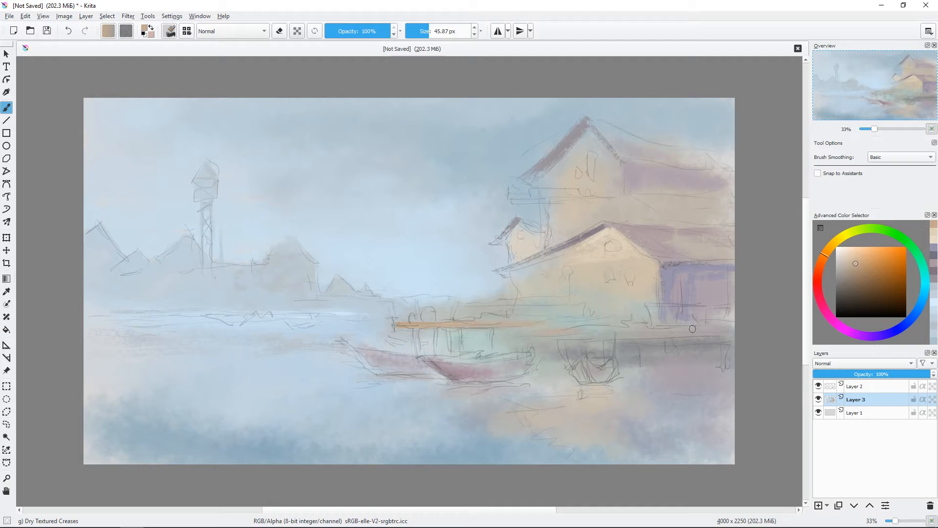
Step: Shade the underside of the deck's edge with thin strokes in muted purple and dark blue-violet
left_click(823, 301)
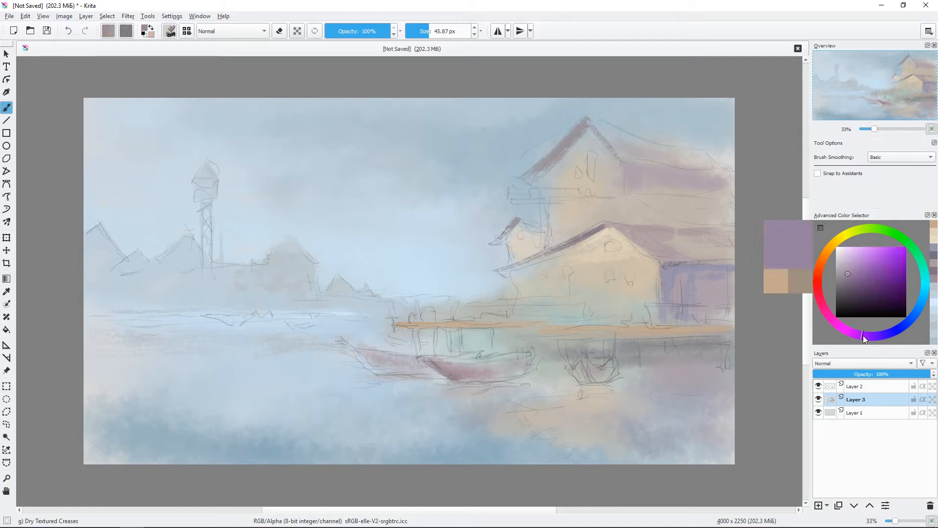
mouse_move(425, 303)
left_mouse_down()
mouse_move(403, 327)
mouse_move(507, 326)
left_mouse_up()
left_click_drag(581, 338, 655, 339)
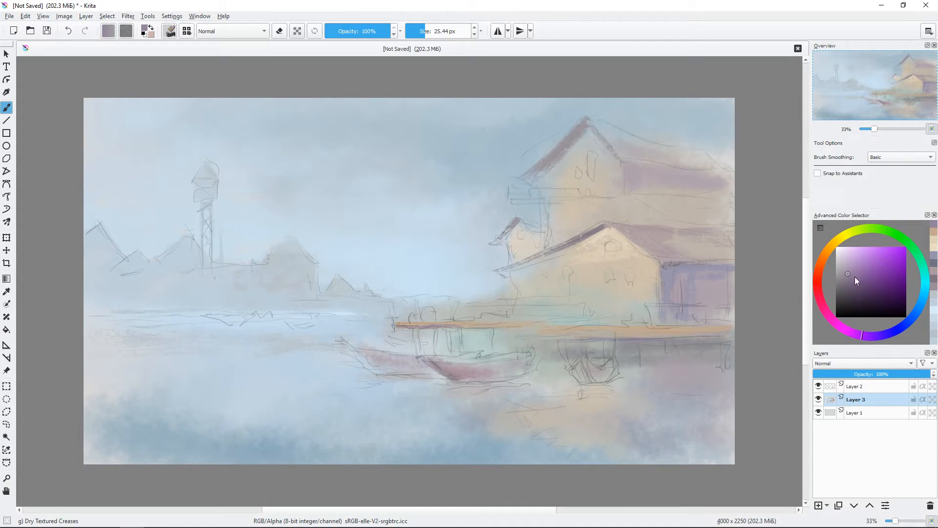
left_click(890, 333)
left_click(846, 284)
mouse_move(524, 335)
left_mouse_down()
mouse_move(690, 341)
mouse_move(729, 332)
left_mouse_up()
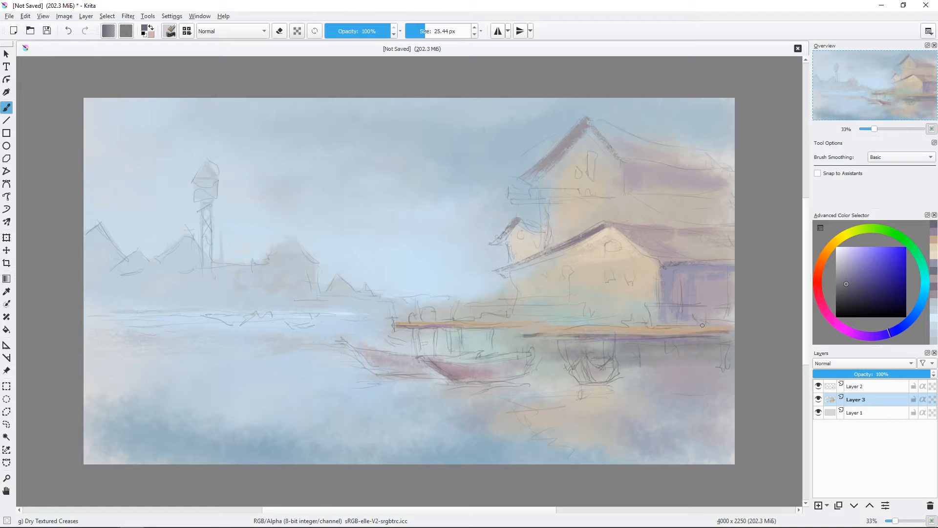
Step: Paint the bow of the front boat in dark blue-grey
left_click(819, 386)
left_click(821, 385)
left_click_drag(426, 361, 455, 380)
key("ctrl+plus")
key("ctrl+plus")
left_click_drag(539, 329, 511, 204)
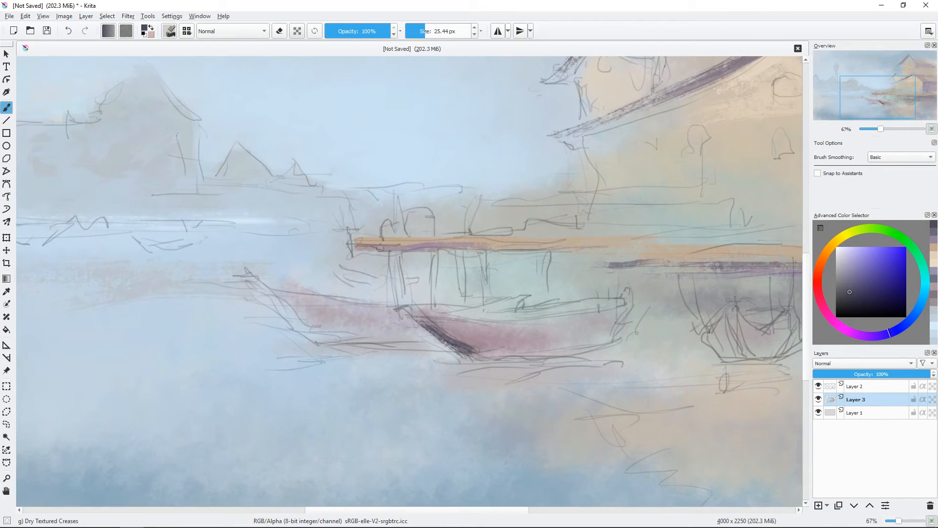
Step: Paint the posts beneath the deck's front end, two in dark blue-grey and one in muted red
left_click(419, 248, "ctrl")
key("bracketleft")
mouse_move(393, 250)
left_mouse_down()
mouse_move(399, 309)
mouse_move(412, 288)
mouse_move(411, 313)
left_mouse_up()
left_click_drag(438, 249, 435, 304)
left_click(825, 311)
left_click_drag(436, 249, 434, 310)
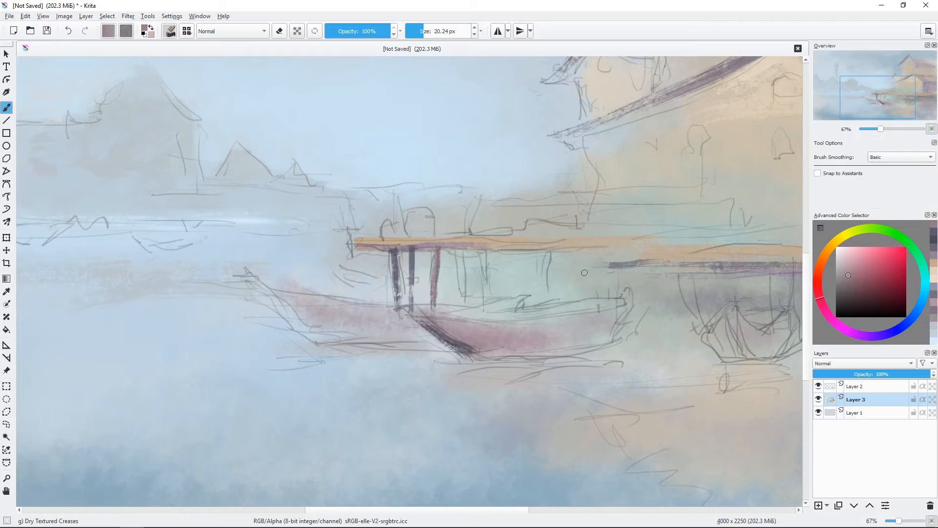
Step: Fill the side of the front boat's hull with muted red textured strokes
left_click(504, 328, "ctrl")
left_click_drag(505, 328, 516, 328)
mouse_move(438, 320)
left_mouse_down()
mouse_move(561, 326)
mouse_move(516, 348)
mouse_move(575, 348)
left_mouse_up()
Step: Paint the front boat's upper rims in dark blue-grey with a brush of about 12 px
left_click(849, 293)
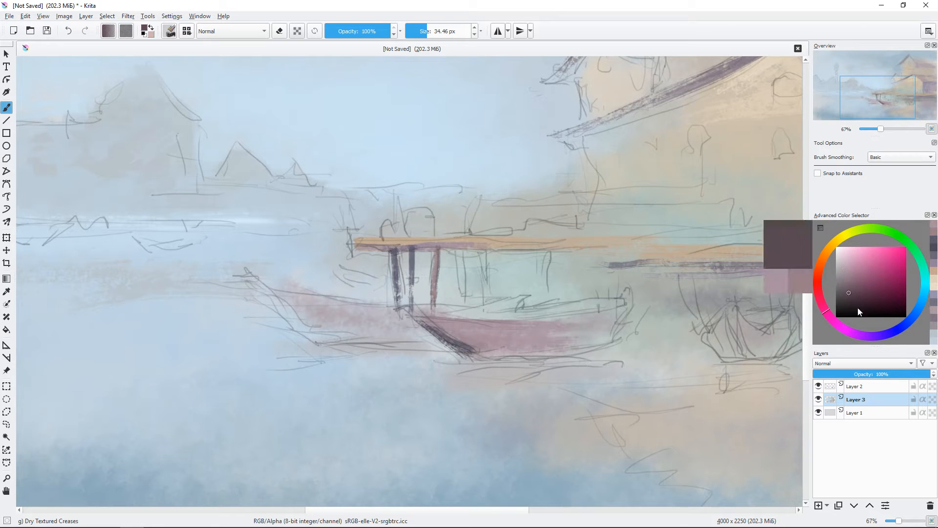
left_click(904, 325)
left_click_drag(509, 285, 492, 285)
mouse_move(427, 314)
left_mouse_down()
mouse_move(532, 317)
mouse_move(600, 301)
left_mouse_up()
left_click_drag(512, 318, 605, 309)
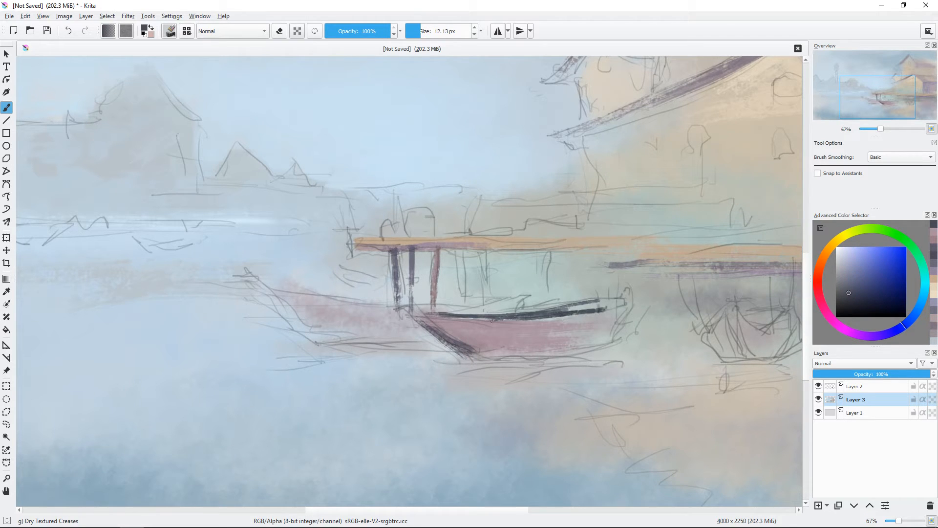
Step: Paint a blue-grey band along the lower stern of the front boat's hull with a brush of about 23 px
left_click_drag(468, 319, 589, 317)
left_click(582, 380, "ctrl")
left_click_drag(581, 371, 589, 371)
left_click(853, 273)
left_click_drag(531, 351, 617, 339)
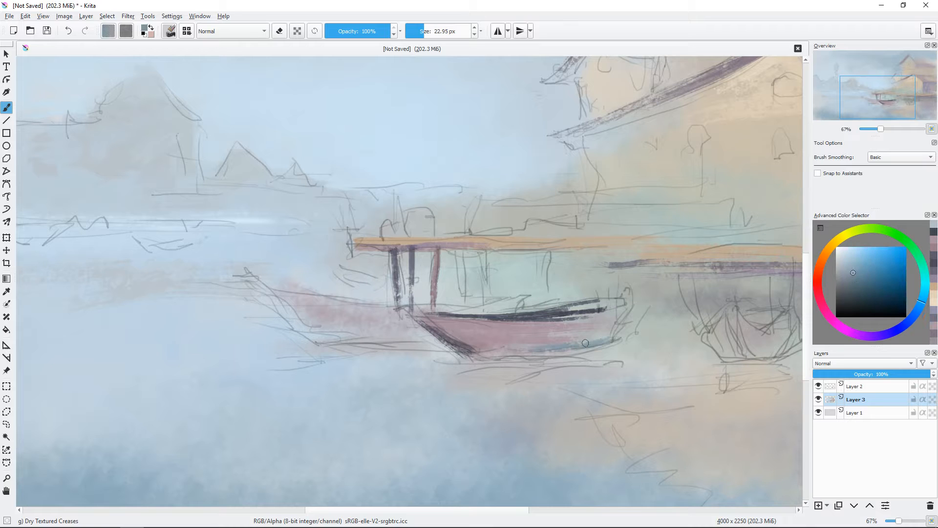
Step: Darken the inside and upper rim of the front boat with dark blue-grey strokes, finishing with a brush of about 8 px
left_click(847, 286)
mouse_move(621, 299)
left_mouse_down()
mouse_move(540, 314)
mouse_move(626, 299)
left_mouse_up()
left_click_drag(561, 311, 624, 303)
left_click(848, 297)
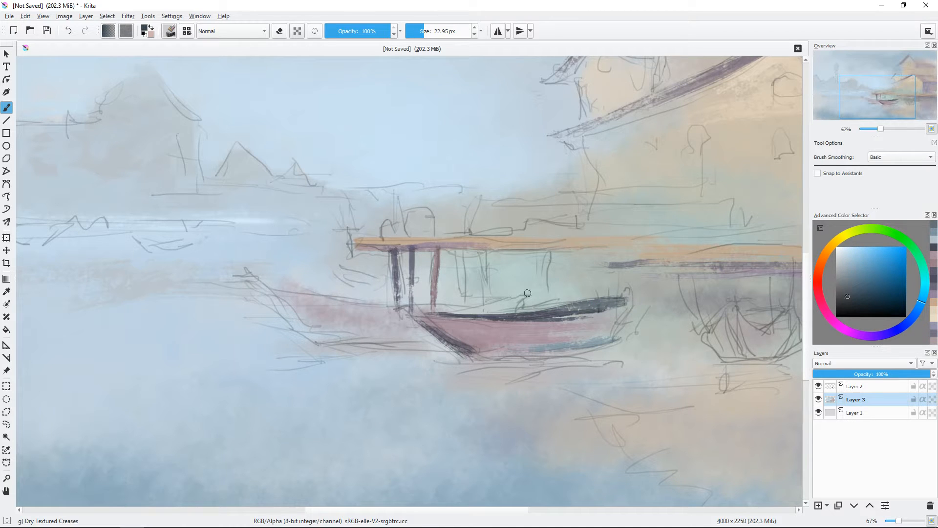
left_click_drag(528, 293, 517, 293, "shift")
mouse_move(425, 314)
left_mouse_down()
mouse_move(553, 320)
mouse_move(512, 319)
mouse_move(551, 312)
left_mouse_up()
left_click(853, 303)
key("minus")
key("plus")
left_click_drag(441, 313, 511, 318)
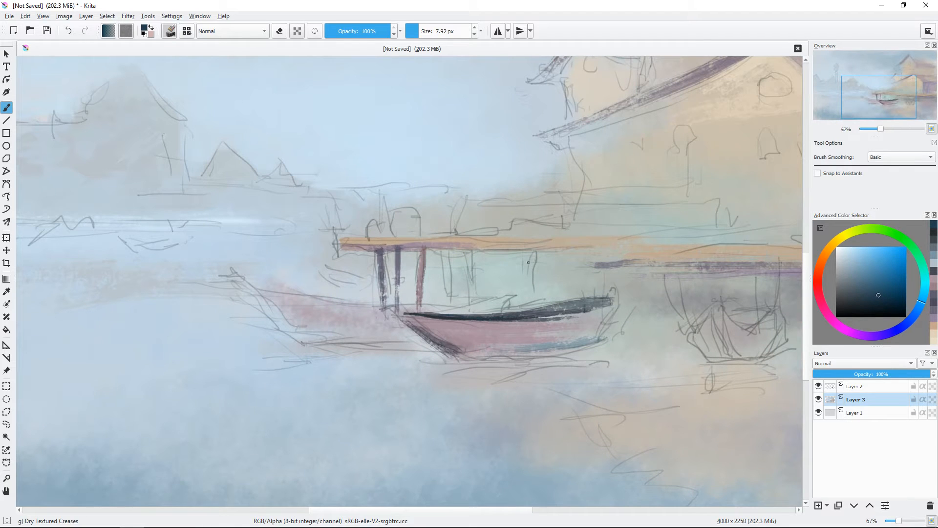
Step: Paint muted red strokes on the front boat's bow edge, stern post and hull planks
left_click(449, 328, "ctrl")
left_click(818, 285)
left_click_drag(407, 318, 430, 334, "shift")
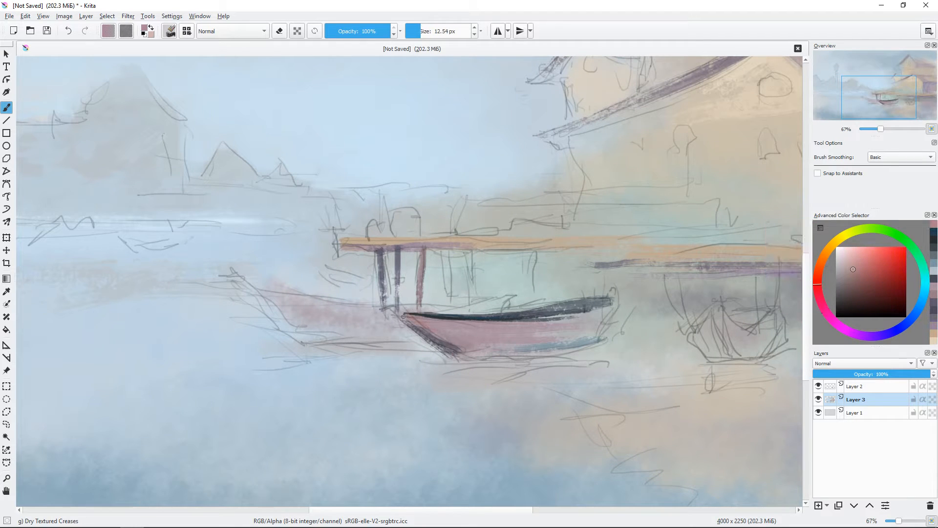
left_click_drag(660, 343, 665, 344, "shift")
left_click(450, 345, "ctrl")
left_click_drag(459, 350, 553, 344)
left_click(456, 338, "ctrl")
mouse_move(435, 336)
left_mouse_down()
mouse_move(610, 328)
mouse_move(616, 305)
mouse_move(600, 337)
mouse_move(589, 318)
mouse_move(539, 320)
left_mouse_up()
Step: Highlight the front boat's upper rim with a fine peach line, using a brush of about 8 px
left_click(750, 314, "ctrl")
left_click(599, 329, "ctrl")
left_click(823, 256)
left_click(853, 257)
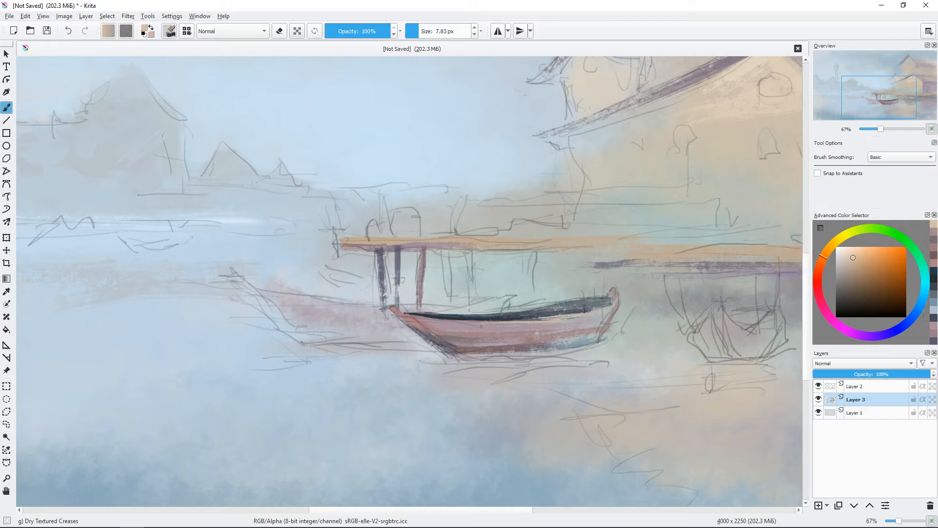
key("minus")
key("minus")
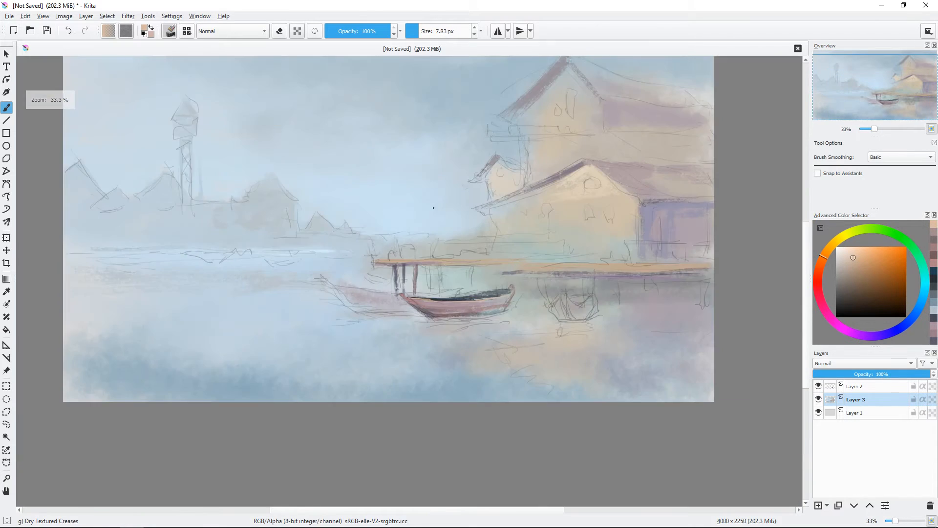
key("plus")
Step: Paint the front boat's reflection on the water in muted red with a brush of about 28 px
left_click_drag(489, 366, 504, 366, "shift")
left_click(469, 332, "ctrl")
left_click_drag(464, 340, 509, 342)
left_click(846, 273)
left_click_drag(470, 341, 557, 337)
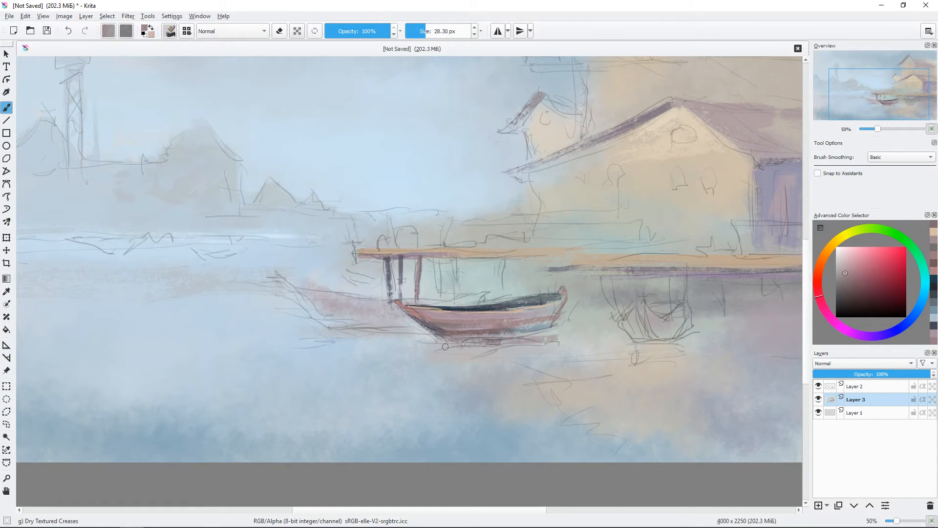
mouse_move(433, 350)
left_mouse_down()
mouse_move(562, 347)
mouse_move(487, 331)
mouse_move(532, 320)
left_mouse_up()
Step: Draw a dark blue-grey waterline under the front boat's hull with a 10 px brush
left_click(848, 291)
left_click(891, 332)
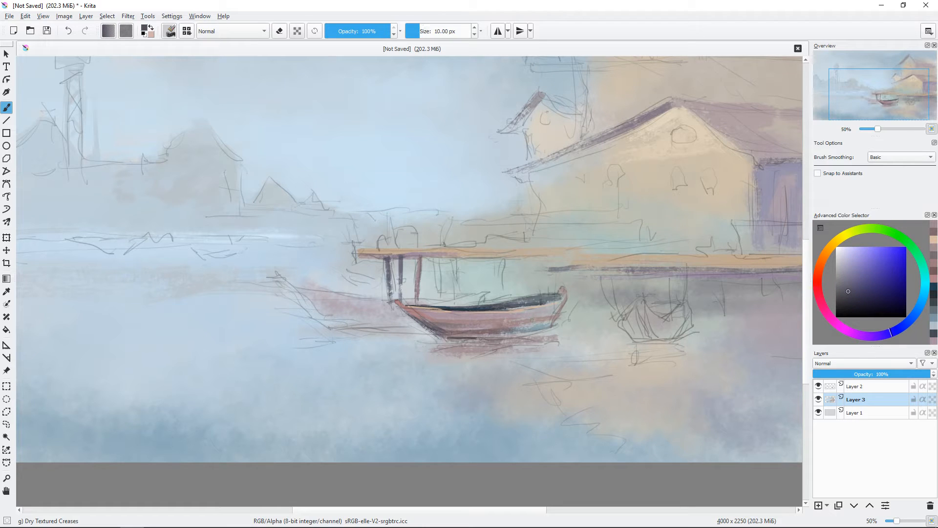
left_click_drag(480, 338, 483, 337)
key("plus")
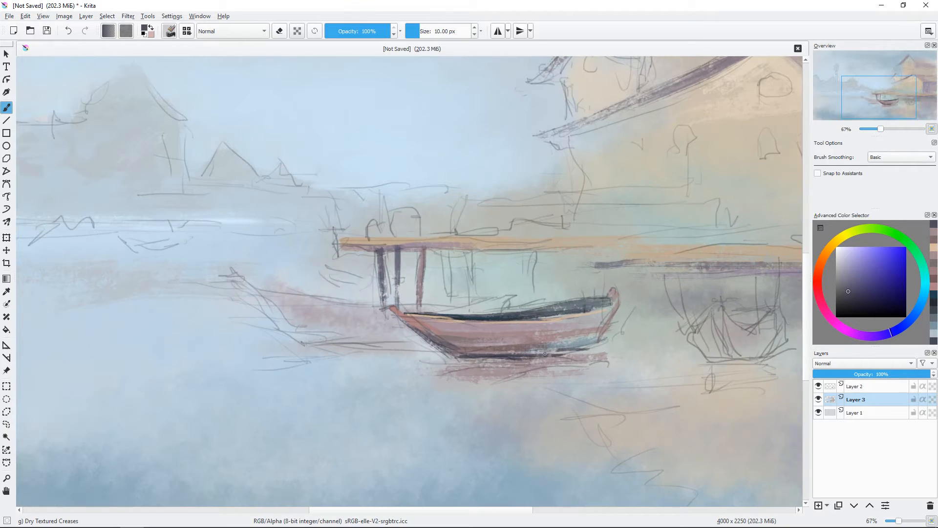
Step: Soften the front boat's lower hull with muted red strokes and hide the line drawing layer
left_click(589, 387, "ctrl")
left_click_drag(584, 388, 599, 388, "shift")
left_click_drag(601, 350, 581, 352)
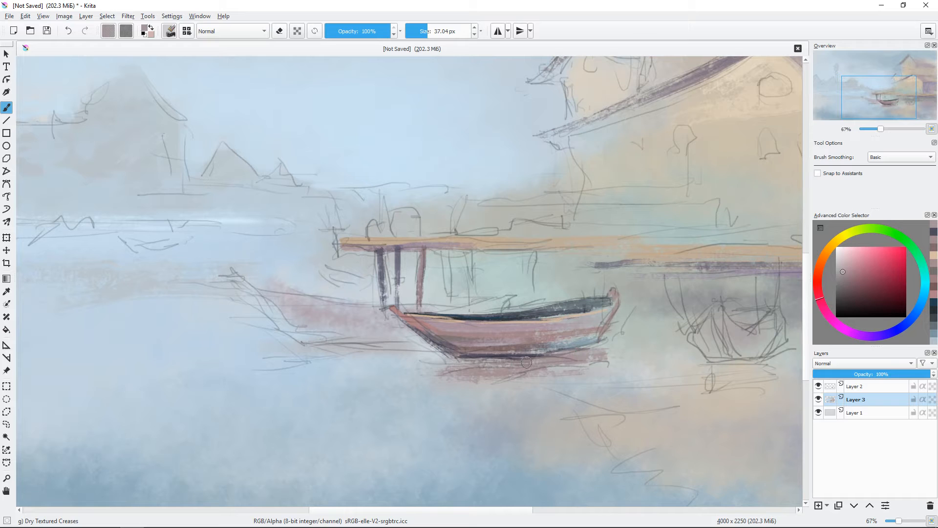
mouse_move(526, 362)
left_mouse_down()
mouse_move(461, 364)
mouse_move(493, 342)
mouse_move(481, 342)
left_mouse_up()
left_click(819, 386)
left_click(482, 338, "ctrl")
Step: Draw fine dark blue-grey plank lines along the front boat's lower hull with a brush of about 5 px
left_click(900, 328)
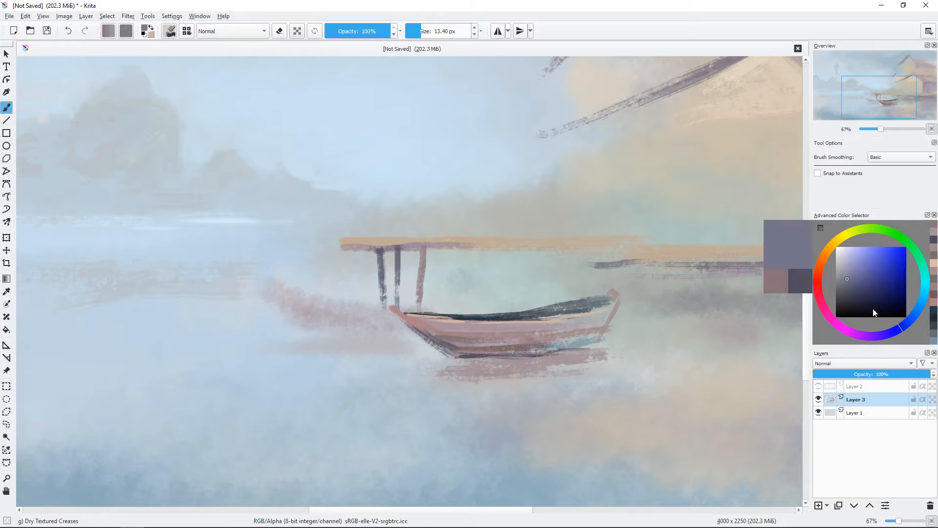
left_click(531, 345, "ctrl")
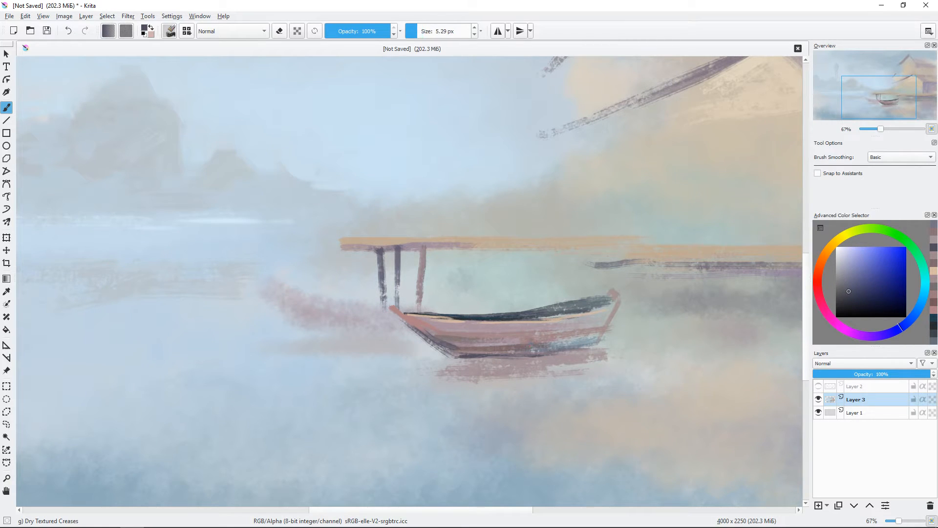
left_click_drag(455, 353, 541, 343)
Step: Lighten the tip of the front boat's stern in pale muted red with a brush of about 17 px
mouse_move(589, 313)
left_mouse_down()
mouse_move(605, 301)
mouse_move(599, 306)
left_mouse_up()
left_click(600, 315, "ctrl")
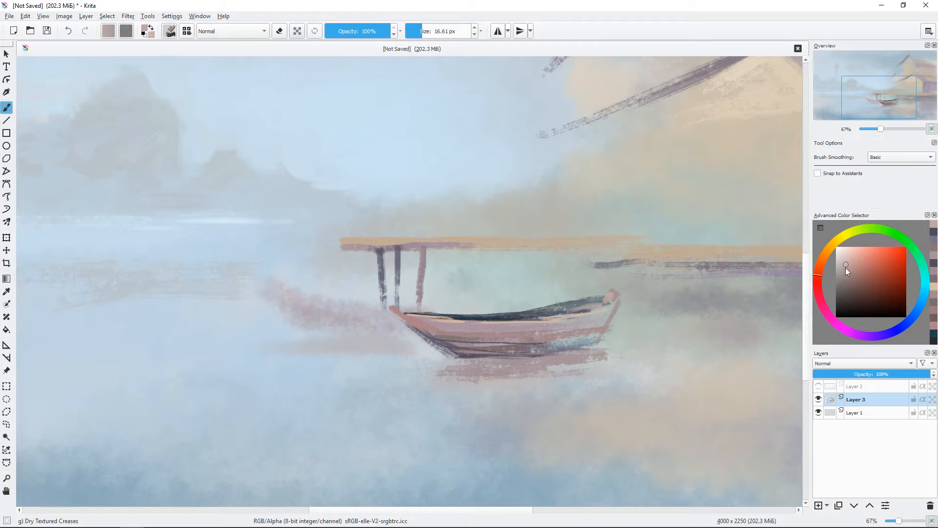
left_click(850, 273)
key("minus")
key("minus")
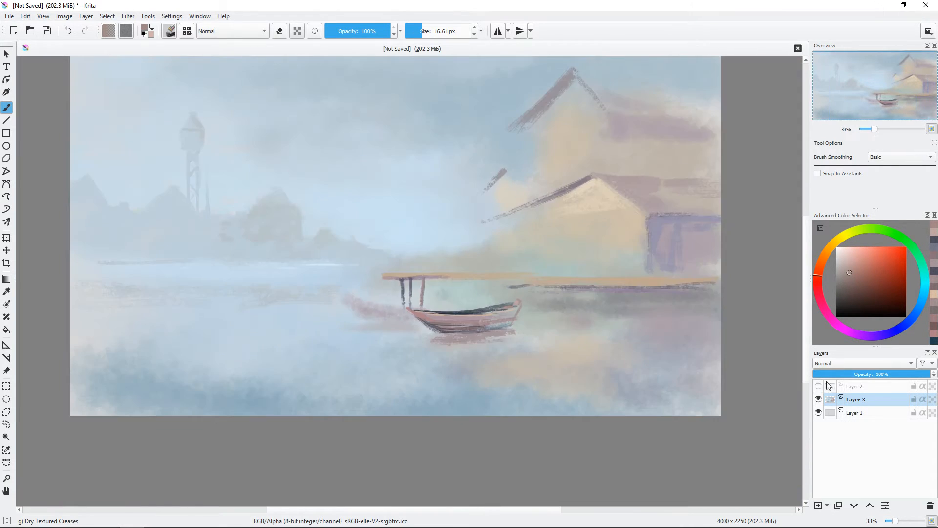
Step: Show the line drawing layer and paint the rear boat's bow and upper rim in dark purple-grey with a brush of about 23 px
left_click(819, 386)
key("plus")
key("plus")
left_click(850, 286)
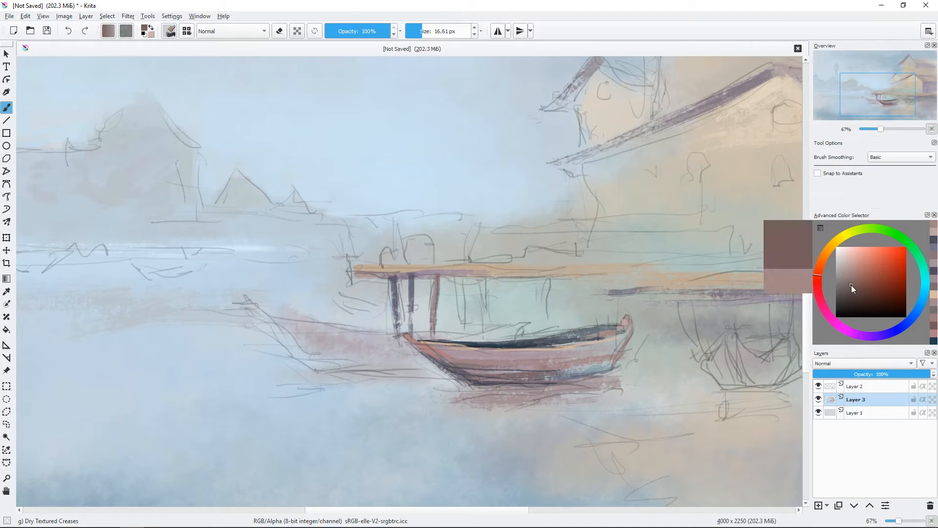
left_click(858, 335)
left_click_drag(268, 289, 271, 288, "shift")
left_click_drag(245, 296, 311, 358)
left_click_drag(273, 316, 396, 335)
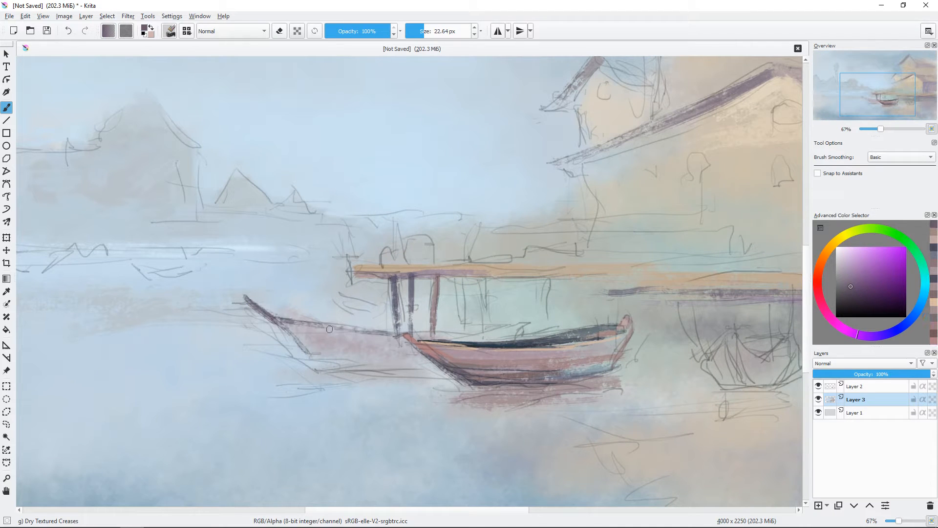
Step: Fill the side of the rear boat's hull with muted purple strokes using a brush of about 32 px
left_click(852, 276)
left_click_drag(323, 290, 326, 290, "shift")
mouse_move(287, 324)
left_mouse_down()
mouse_move(405, 363)
mouse_move(396, 344)
left_mouse_up()
left_click_drag(342, 341, 428, 366)
left_click_drag(395, 338, 422, 360)
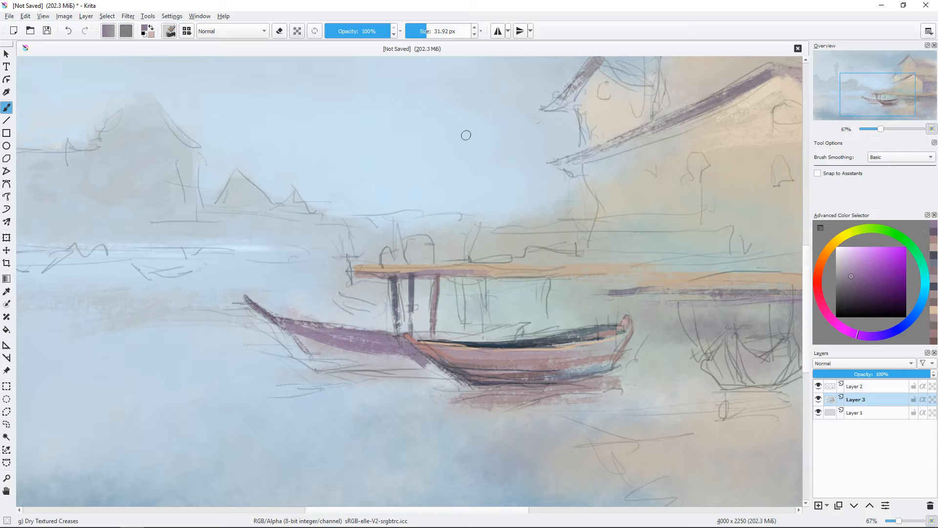
left_click_drag(311, 348, 379, 357)
left_click_drag(321, 364, 391, 372)
Step: Paint the rear boat's stern in muted purple behind the front boat and lighten its side with pale purple
left_click_drag(521, 340, 518, 340, "shift")
mouse_move(415, 337)
left_mouse_down()
mouse_move(526, 323)
mouse_move(457, 338)
left_mouse_up()
left_click_drag(464, 339, 524, 326)
left_click_drag(526, 323, 513, 332)
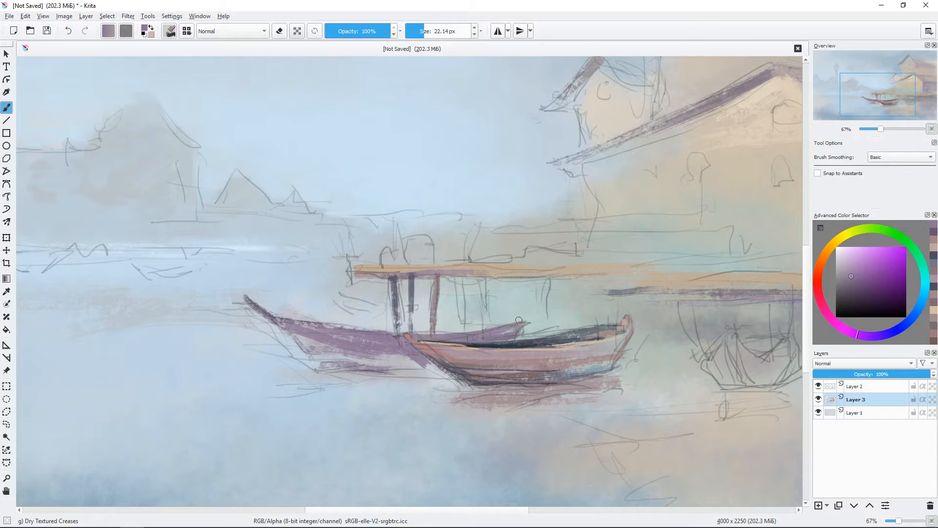
left_click(848, 265)
left_click_drag(317, 334, 394, 346)
Step: Darken the edge of the rear boat's bow with dark violet strokes
left_click(854, 297)
left_click(884, 334)
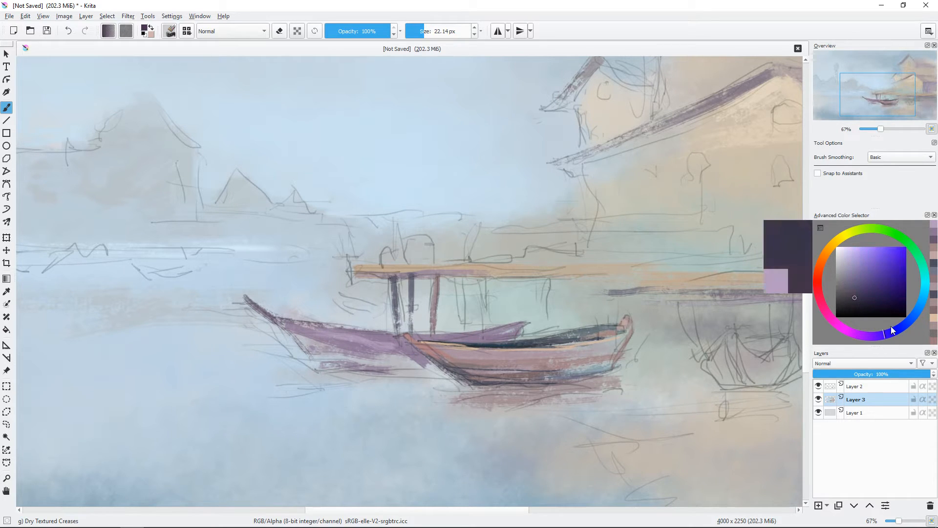
left_click_drag(423, 310, 418, 309, "shift")
mouse_move(294, 322)
left_mouse_down()
mouse_move(362, 336)
mouse_move(458, 334)
mouse_move(424, 347)
mouse_move(425, 359)
mouse_move(418, 350)
mouse_move(289, 330)
mouse_move(325, 363)
left_mouse_up()
left_click(439, 355, "ctrl")
left_click(409, 349, "ctrl")
Step: Shade the rear boat's upper side and lower hull with darker purple strokes
left_click(854, 289)
mouse_move(297, 330)
left_mouse_down()
mouse_move(334, 360)
mouse_move(432, 365)
left_mouse_up()
left_click(376, 351, "ctrl")
left_click_drag(357, 357, 422, 367)
Step: Paint the rear boat's reflection on the water in light purple with a brush of about 50 px
left_click_drag(341, 381, 415, 387)
left_click(852, 267)
left_click_drag(360, 377, 439, 381)
left_click_drag(343, 383, 272, 386)
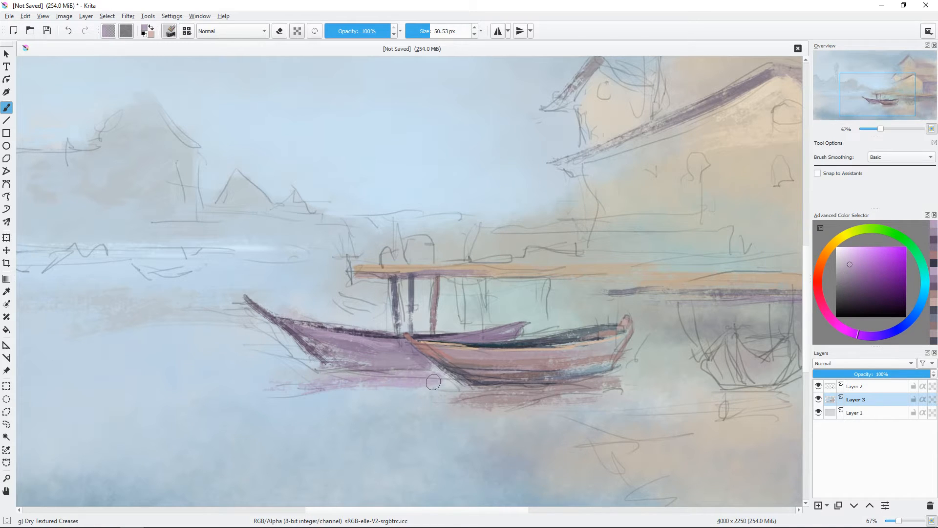
Step: Draw a dark blue-grey waterline under the rear boat with a brush of about 13 px
left_click_drag(582, 297, 571, 298, "shift")
left_click(895, 330)
left_click(857, 296)
left_click_drag(378, 372, 375, 373, "shift")
left_click_drag(373, 370, 336, 370)
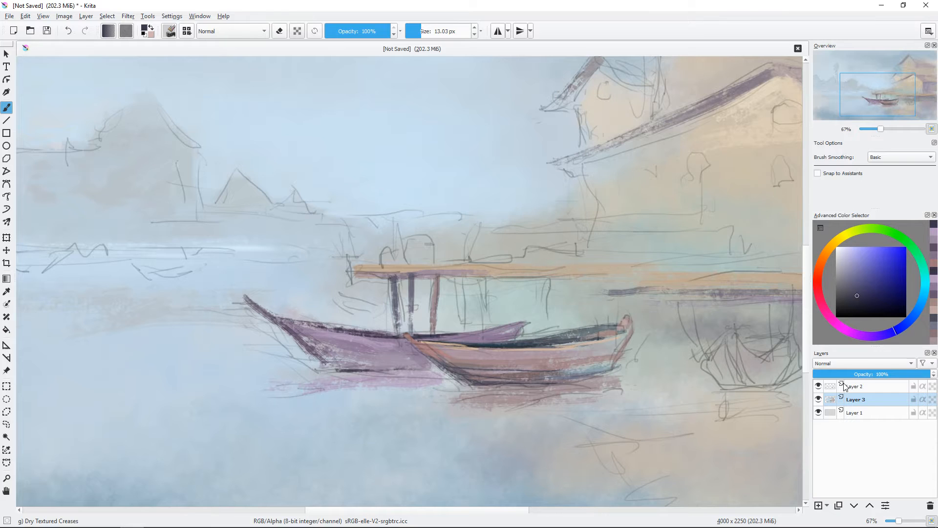
Step: Hide the line drawing layer and retouch the underside of the deck's front end in purple with a brush of about 10 px
key("minus")
left_click(818, 386)
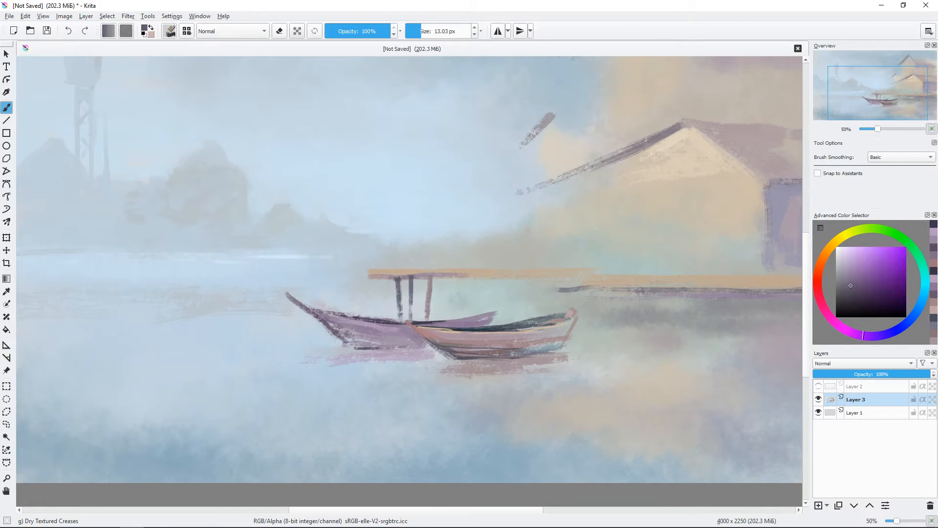
left_click(488, 319, "ctrl")
left_click_drag(381, 277, 467, 275)
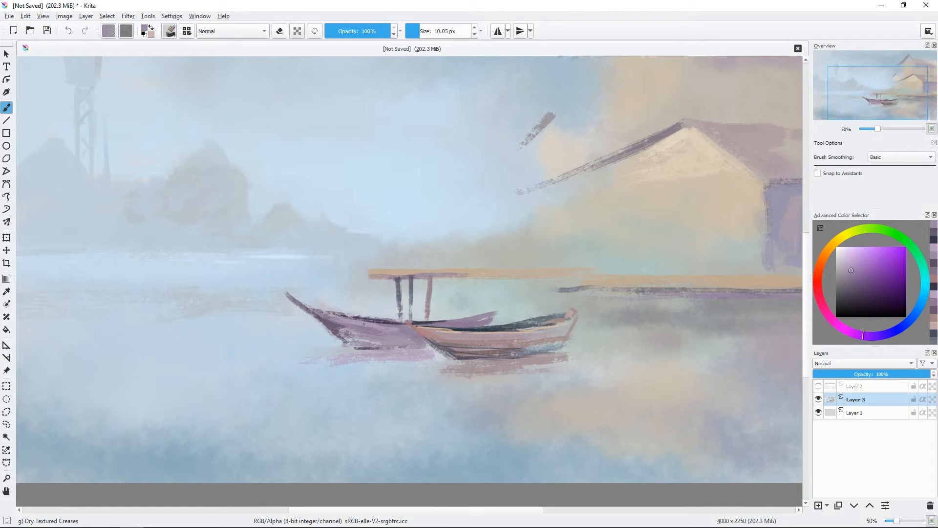
Step: Highlight the rear boat's rim in muted orange and shade its lower bow in dark purple
left_click(391, 272, "ctrl")
left_click_drag(365, 315, 363, 315, "shift")
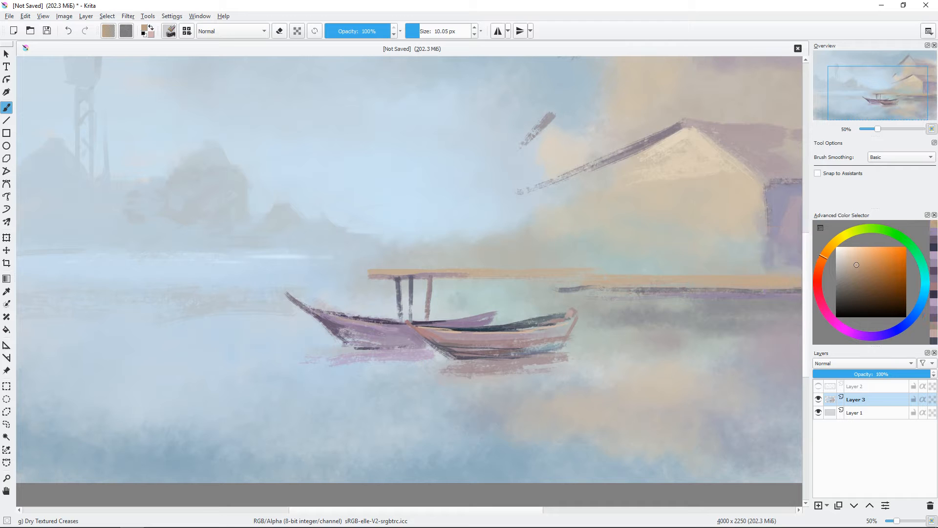
left_click(327, 321, "ctrl")
left_click(341, 325, "ctrl")
left_click_drag(340, 333, 366, 343)
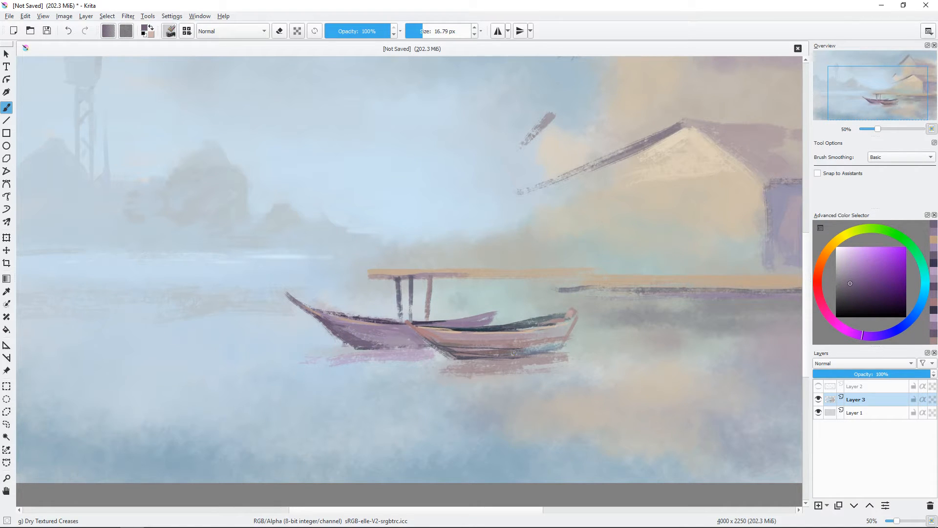
Step: Paint a light peach highlight along the front boat's bow edge with a brush of about 8 px
left_click(852, 258)
left_click(829, 247)
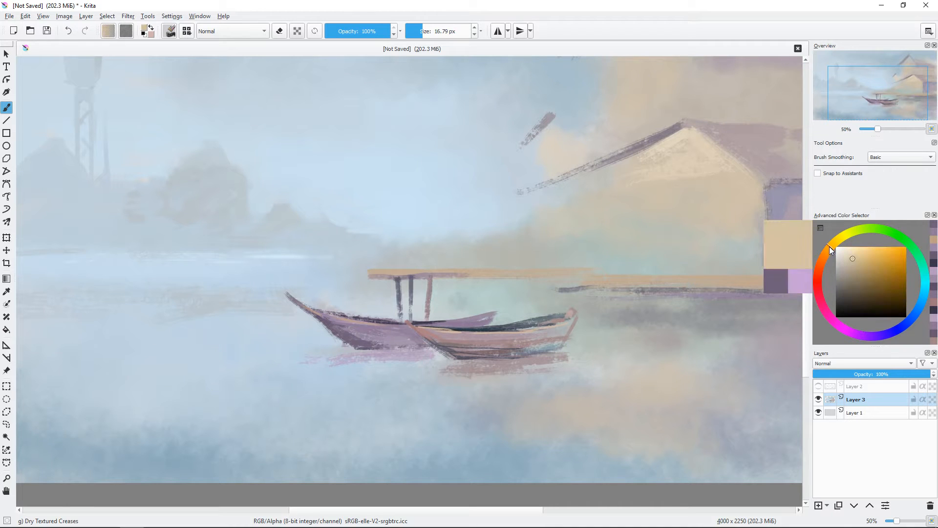
left_click(821, 261)
left_click_drag(415, 319, 430, 343)
key("ctrl+plus")
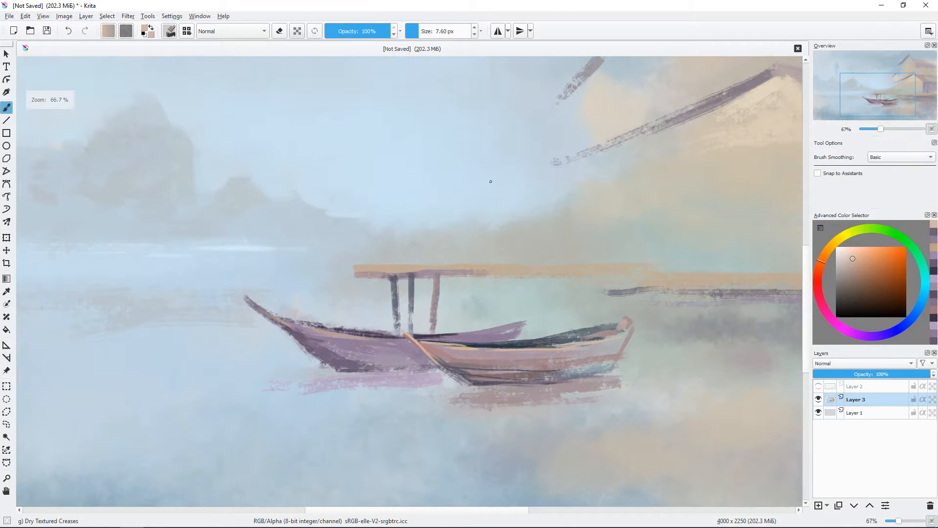
Step: Extend the rear boat's pale purple reflection and strengthen its waterline in dark blue-grey with a brush of about 9 px
left_click(428, 378, "ctrl")
mouse_move(428, 379)
left_mouse_down()
mouse_move(450, 385)
mouse_move(329, 394)
mouse_move(438, 398)
mouse_move(433, 388)
left_mouse_up()
left_click(440, 386, "ctrl")
left_click(435, 385, "ctrl")
left_click(318, 380, "ctrl")
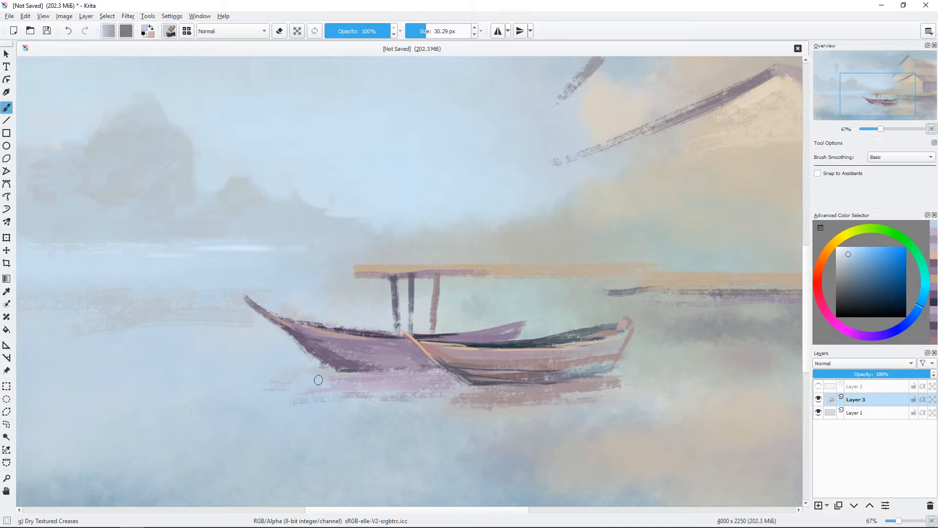
left_click(470, 345, "ctrl")
mouse_move(346, 367)
left_mouse_down("shift")
mouse_move(337, 367)
mouse_move(389, 370)
left_mouse_up("shift")
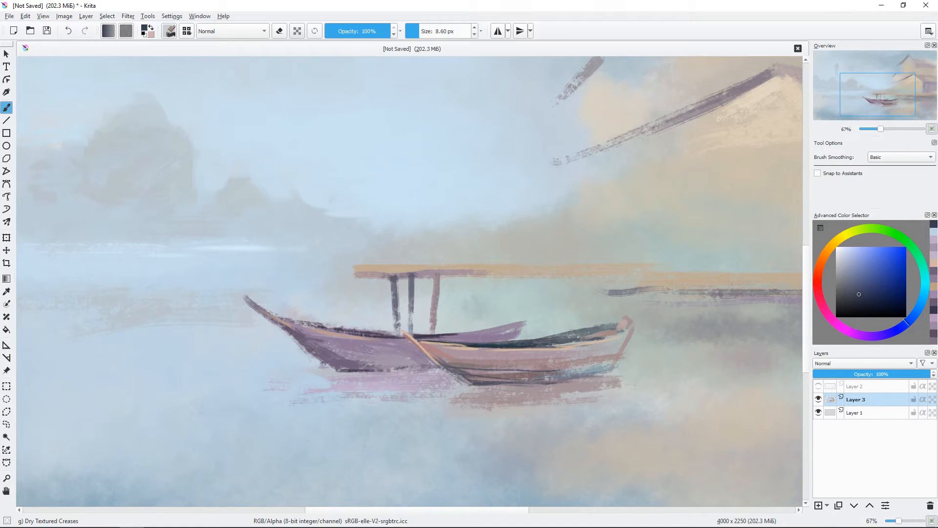
Step: Trim the tip of the rear boat's bow by painting pale blue over it with a brush of about 25 px
left_click(272, 294, "ctrl")
left_click_drag(259, 295, 266, 295, "shift")
left_click_drag(240, 296, 255, 298)
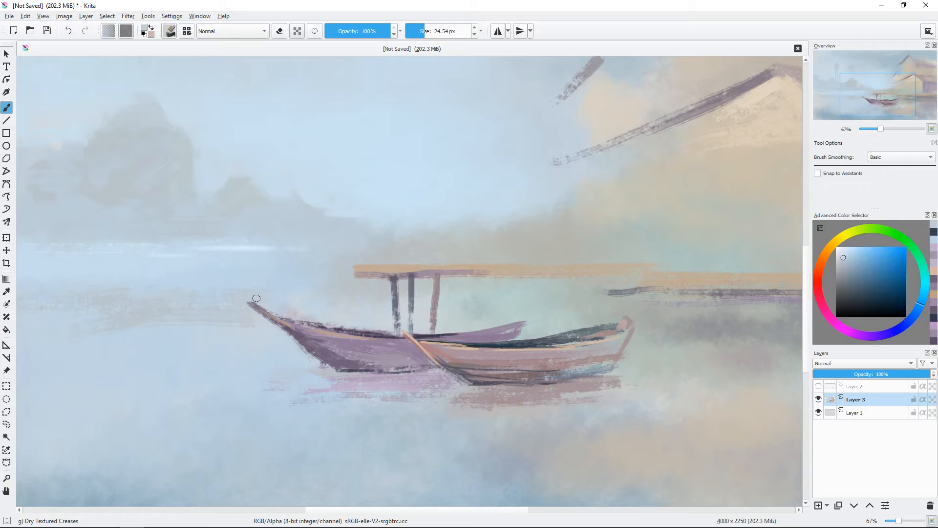
key("minus")
key("minus")
left_click_drag(578, 294, 588, 333)
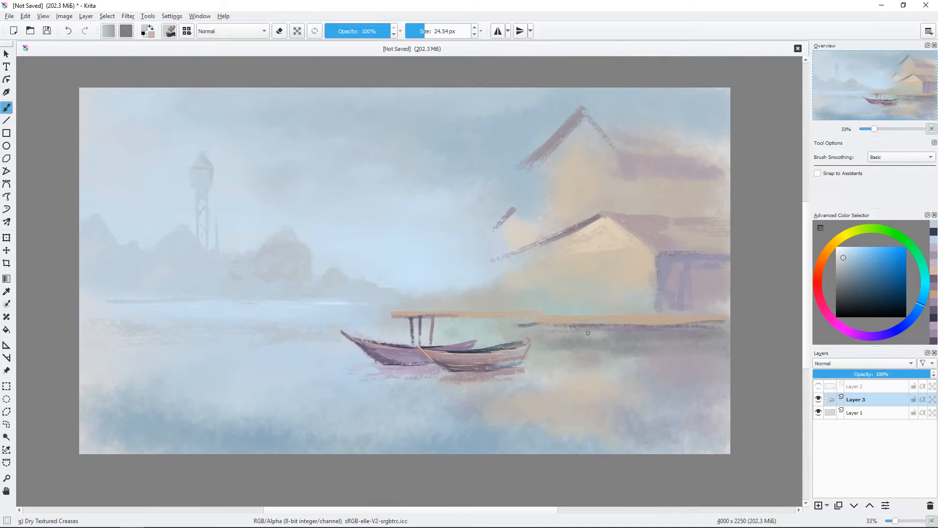
Step: Show the line drawing layer and paint pale blue mist into the background just above the deck's front end
left_click(819, 386)
key("plus")
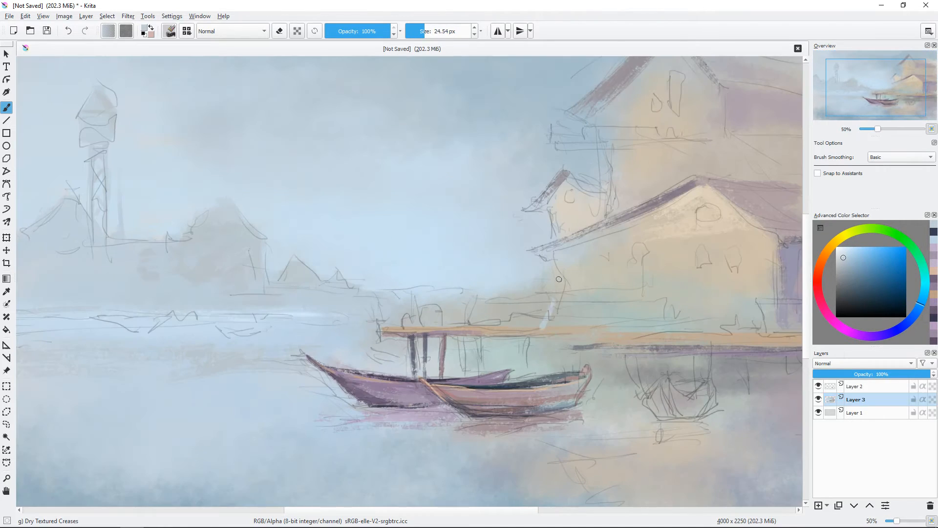
key("plus")
mouse_move(542, 324)
left_mouse_down()
mouse_move(582, 265)
mouse_move(574, 277)
left_mouse_up()
left_click(415, 249, "ctrl")
left_click_drag(432, 238, 489, 237)
mouse_move(568, 250)
left_mouse_down()
mouse_move(600, 248)
mouse_move(548, 266)
left_mouse_up()
left_click_drag(591, 296, 550, 282)
Step: Strengthen the front deck posts with dark blue-grey strokes using a brush of about 14 px
left_click(444, 286, "ctrl")
left_click(852, 287)
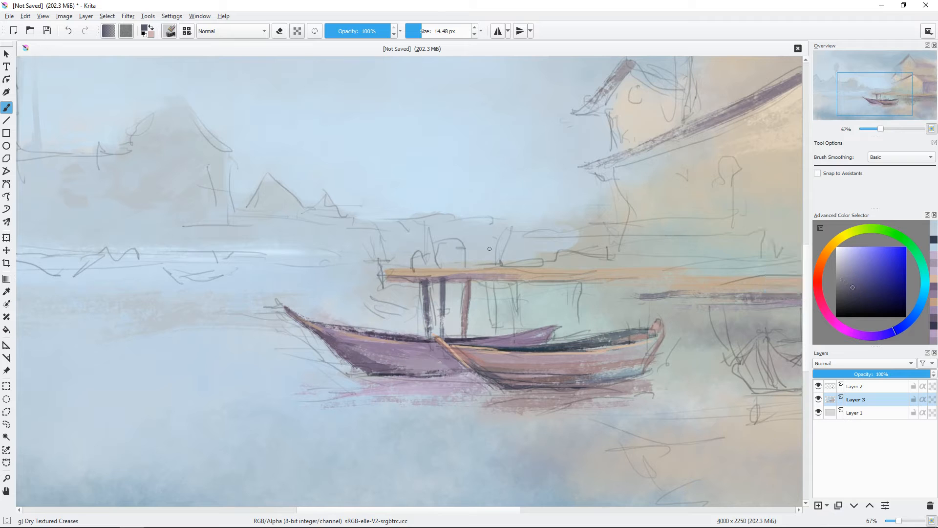
left_click_drag(430, 280, 428, 280, "shift")
mouse_move(426, 279)
left_mouse_down()
mouse_move(455, 279)
mouse_move(443, 319)
left_mouse_up()
Step: Paint four more dark purple-grey posts beneath the deck behind the boats
left_click(868, 300)
left_click(489, 279, "ctrl")
mouse_move(490, 282)
left_mouse_down("shift")
mouse_move(496, 334)
mouse_move(513, 324)
left_mouse_up("shift")
left_click_drag(563, 321, 558, 321, "shift")
left_click_drag(568, 282, 570, 339)
left_click_drag(576, 282, 580, 336)
Step: Extend the dark shadow along the deck's underside past the posts and hide the line drawing layer
mouse_move(543, 281)
left_mouse_down()
mouse_move(624, 281)
mouse_move(650, 296)
left_mouse_up()
left_click_drag(629, 332, 509, 319)
left_click_drag(458, 274, 460, 320)
key("ctrl+z")
key("minus")
left_click(818, 386)
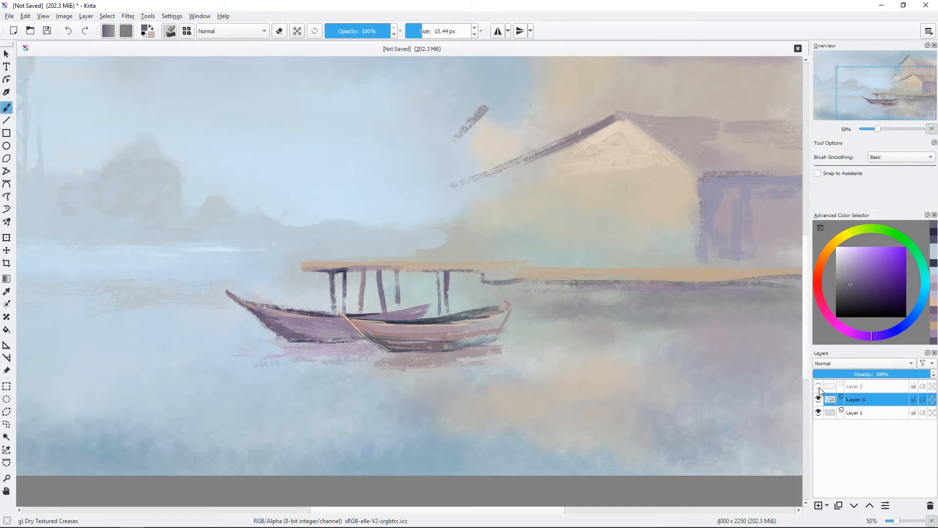
Step: Brush muted mauve and pinkish highlights onto the front deck posts behind the boats
left_click(846, 270)
left_click_drag(379, 277, 384, 311)
left_click(851, 256)
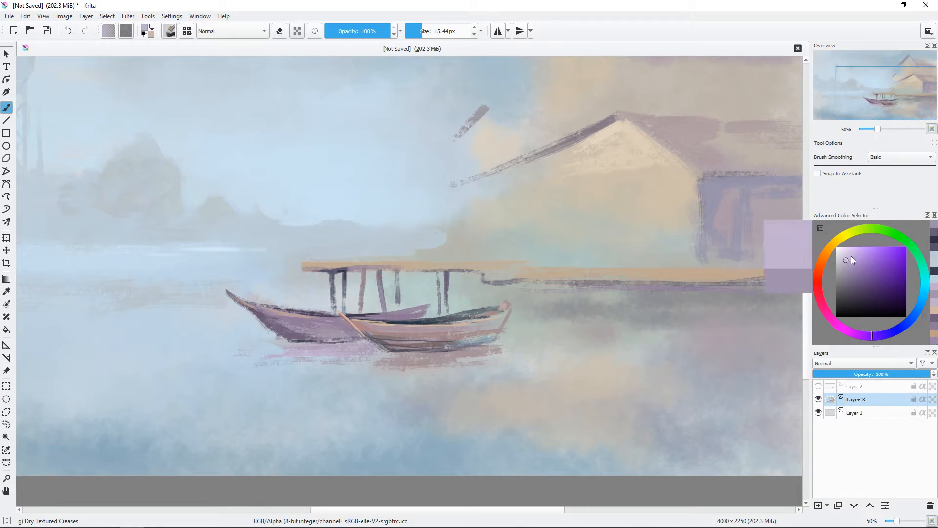
left_click(385, 286, "ctrl")
mouse_move(380, 277)
left_mouse_down()
mouse_move(382, 297)
mouse_move(360, 306)
left_mouse_up()
left_click(349, 267, "ctrl")
left_click(361, 295, "ctrl")
left_click(453, 301, "ctrl")
left_click_drag(454, 303, 454, 318)
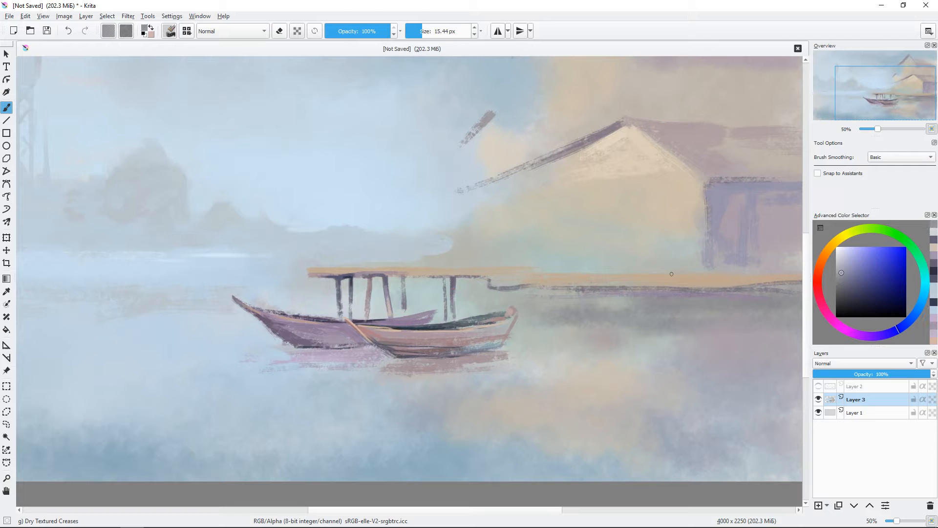
Step: Show the line drawing layer and paint dark purple-grey posts beneath the deck around the sketched small boat
left_click(818, 386)
left_click(577, 290, "ctrl")
mouse_move(573, 290)
left_mouse_down()
mouse_move(552, 292)
mouse_move(562, 334)
left_mouse_up()
left_click_drag(538, 289, 543, 327)
mouse_move(619, 294)
left_mouse_down()
mouse_move(622, 326)
mouse_move(635, 326)
left_mouse_up()
left_click_drag(703, 325, 549, 307)
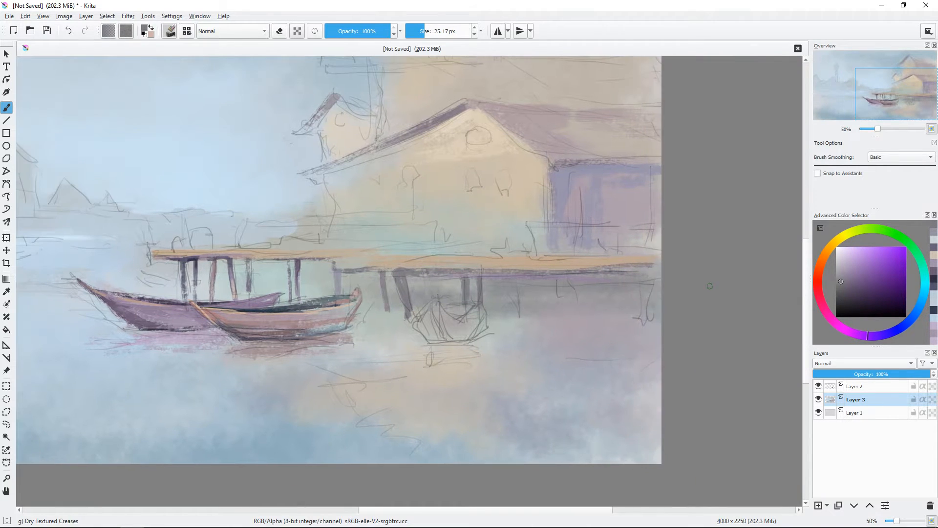
Step: Paint four dark posts under the house end of the deck with a brush of about 25 px, and hide the line drawing layer
left_click(514, 273, "ctrl")
left_click_drag(515, 275, 518, 315)
mouse_move(556, 278)
left_mouse_down()
mouse_move(557, 315)
mouse_move(574, 312)
left_mouse_up()
left_click_drag(613, 268, 620, 315)
left_click_drag(644, 270, 645, 315)
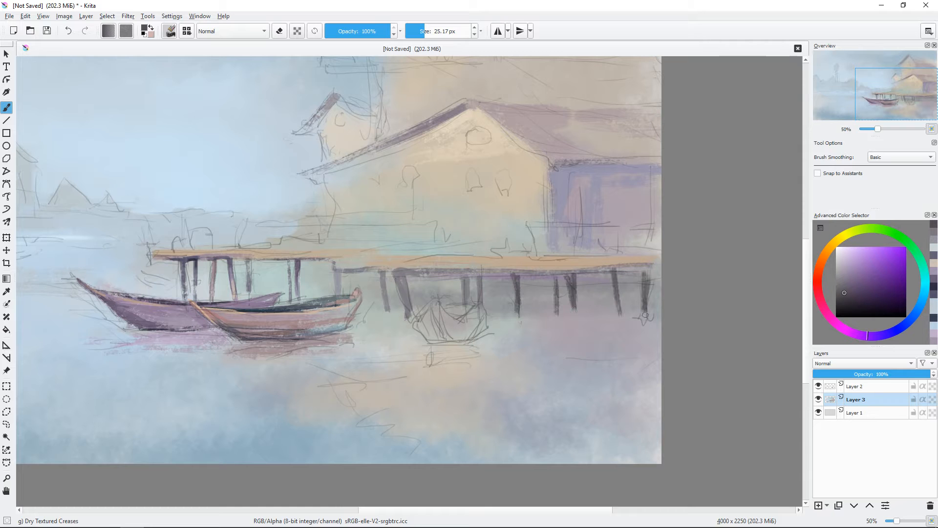
left_click_drag(565, 273, 530, 274)
mouse_move(606, 303)
left_mouse_down()
mouse_move(634, 307)
mouse_move(625, 286)
left_mouse_up()
left_click(818, 386)
key("ctrl+minus")
key("ctrl+minus")
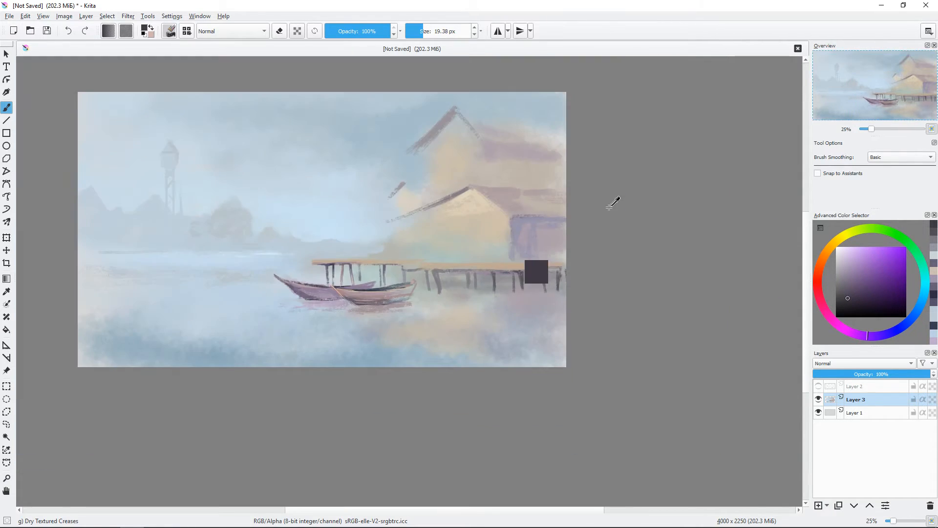
Step: Brush a light dusty-pink highlight down the thick leaning post beneath the middle of the deck
key("ctrl+plus")
key("ctrl+plus")
key("ctrl+plus")
left_click_drag(563, 309, 559, 310)
left_click(844, 268)
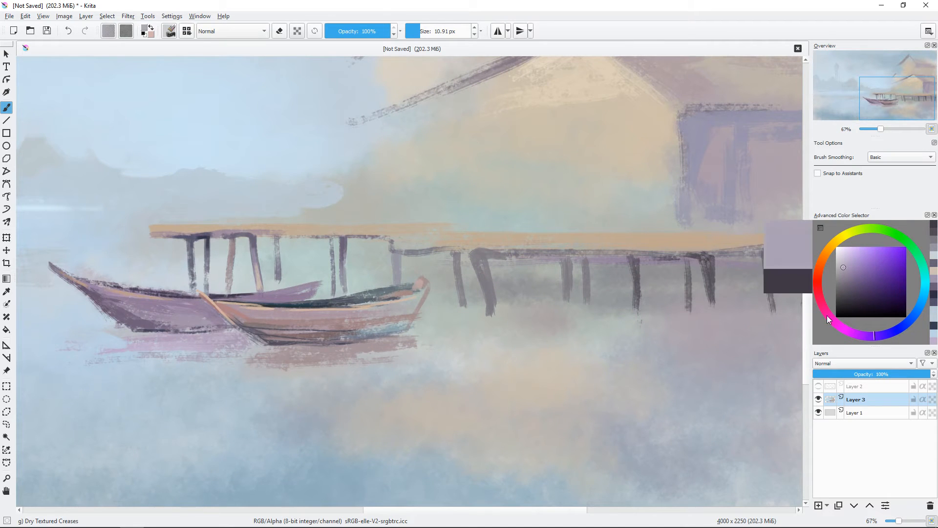
left_click(823, 307)
left_click_drag(483, 276, 484, 276)
left_click_drag(484, 284, 492, 311)
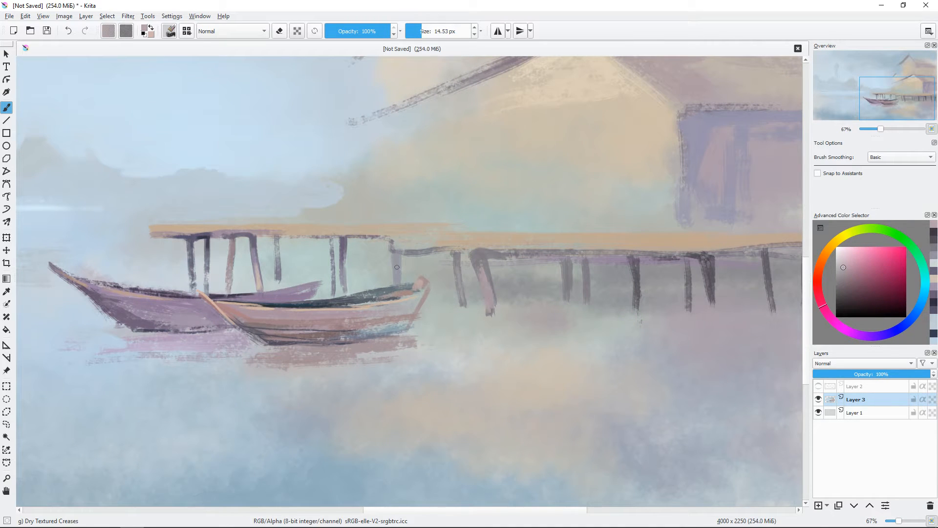
left_click(576, 280, "ctrl")
left_click(574, 282, "ctrl")
left_click_drag(581, 296, 588, 296)
left_click_drag(586, 301, 589, 334)
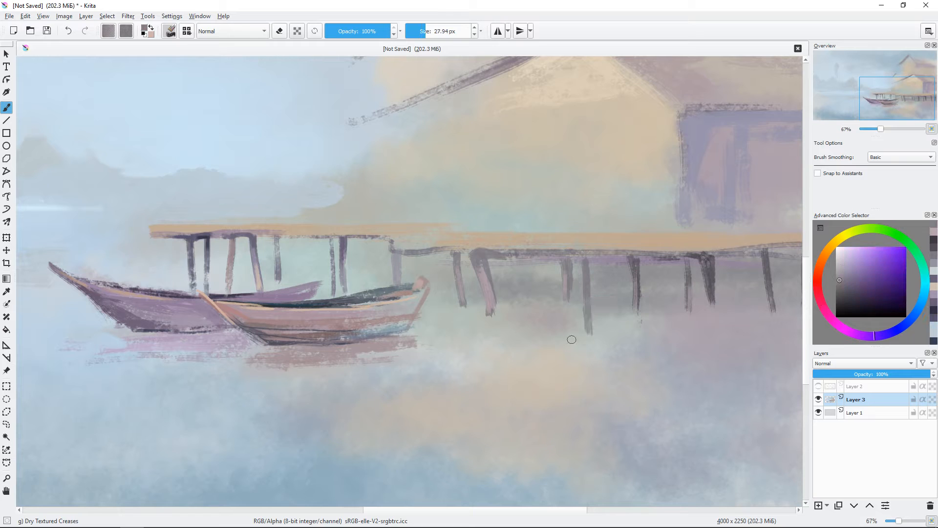
key("ctrl+z")
Step: Paint faint grey reflections in the water below the deck posts with a brush of about 17 px
left_click(609, 301, "ctrl")
left_click_drag(587, 299, 589, 332)
left_click_drag(490, 313, 491, 360)
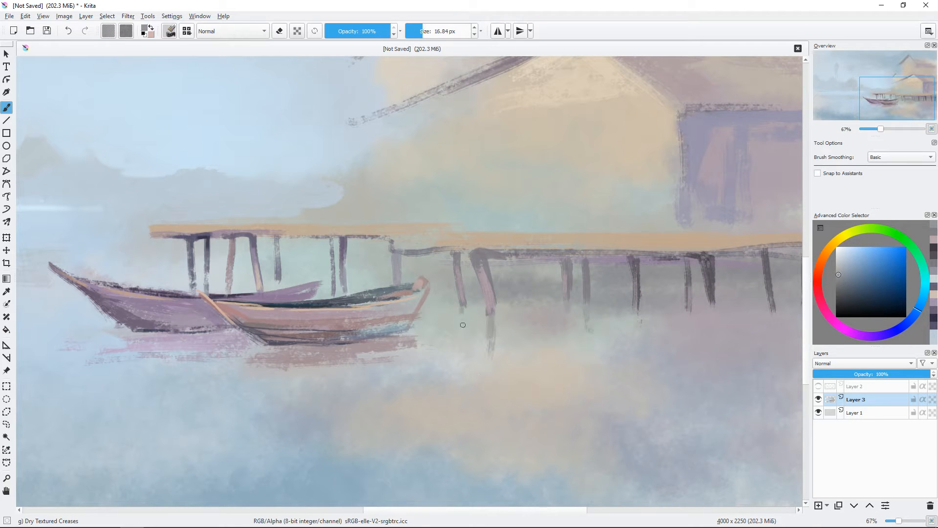
Step: Sample the front boat's rosy tone and brush muted colour onto its stern and the nearby deck posts
left_click(420, 304, "ctrl")
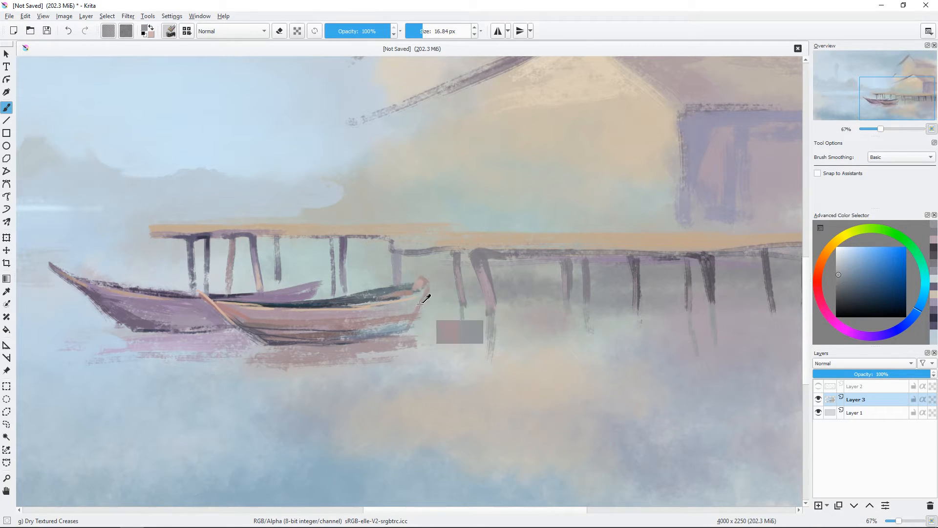
left_click_drag(421, 302, 427, 302)
mouse_move(426, 288)
left_mouse_down()
mouse_move(413, 309)
mouse_move(448, 294)
mouse_move(466, 297)
left_mouse_up()
left_click(479, 287, "ctrl")
left_click_drag(581, 269, 586, 310)
Step: Add dark blue-grey accents along the deck's underside at its step and around the tops of the nearby posts
left_click(631, 287, "ctrl")
left_click_drag(633, 276, 625, 276)
left_click_drag(513, 290, 528, 298)
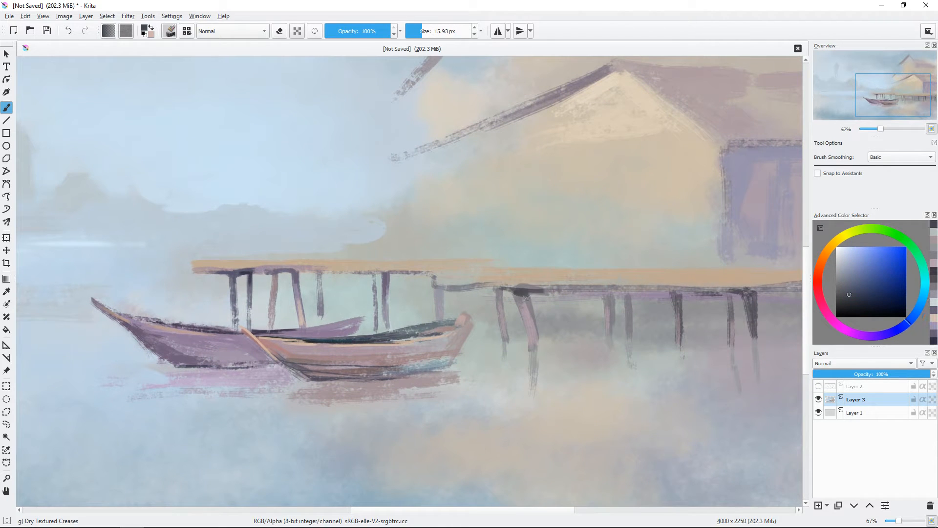
left_click(850, 302)
left_click_drag(442, 289, 439, 289)
left_click_drag(436, 289, 530, 296)
Step: Show the line drawing layer and block in the small boat under the deck in terracotta with a brush of about 36 px
key("minus")
left_click(818, 386)
left_click_drag(630, 348, 640, 348)
left_click(847, 265)
left_click(817, 270)
left_click(855, 266)
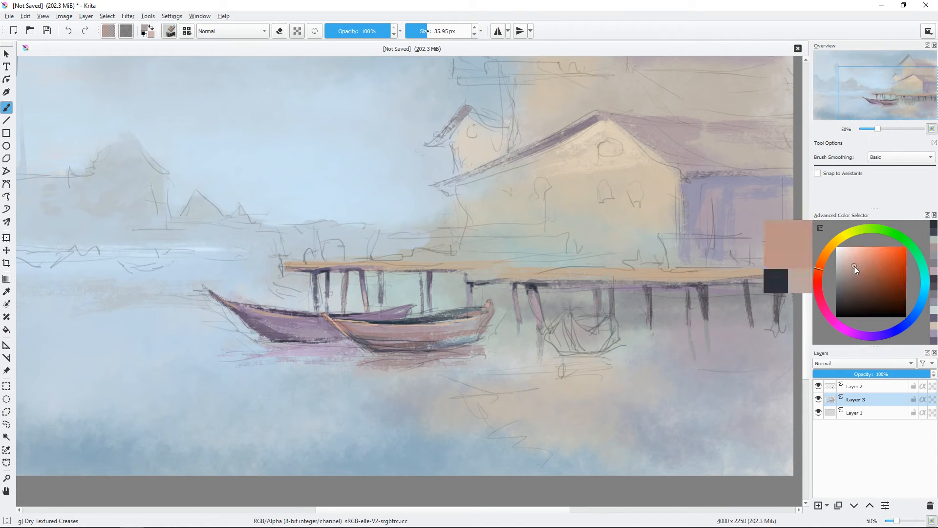
mouse_move(561, 321)
left_mouse_down()
mouse_move(557, 333)
mouse_move(609, 335)
left_mouse_up()
Step: Paint dark blue-grey shadows beside the small boat's bow and along its base, and hide the line drawing layer
left_click(849, 280)
left_click(910, 319)
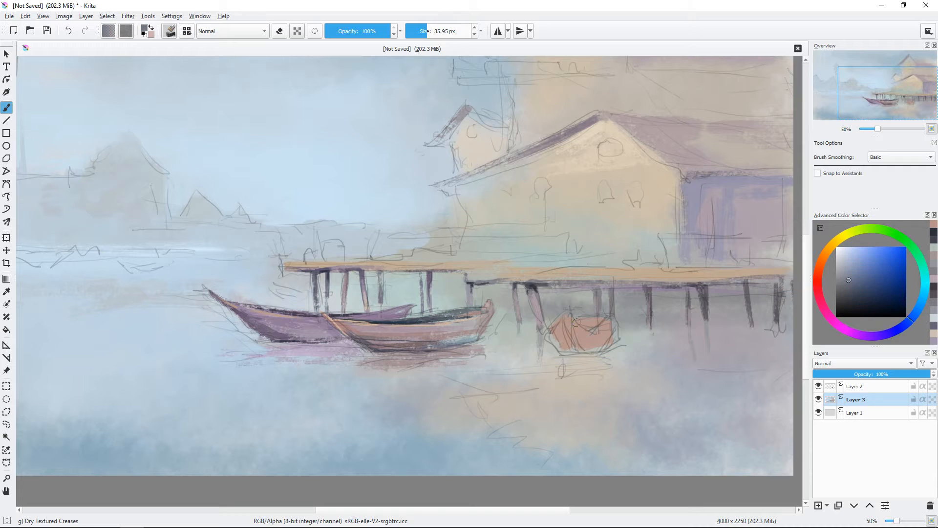
left_click_drag(570, 322, 579, 349)
left_click_drag(591, 331, 581, 345)
key("plus")
mouse_move(643, 342)
left_mouse_down()
mouse_move(558, 319)
mouse_move(582, 341)
mouse_move(543, 351)
left_mouse_up()
left_click(846, 283)
left_click(845, 285)
left_click_drag(565, 353, 529, 357)
left_click(818, 386)
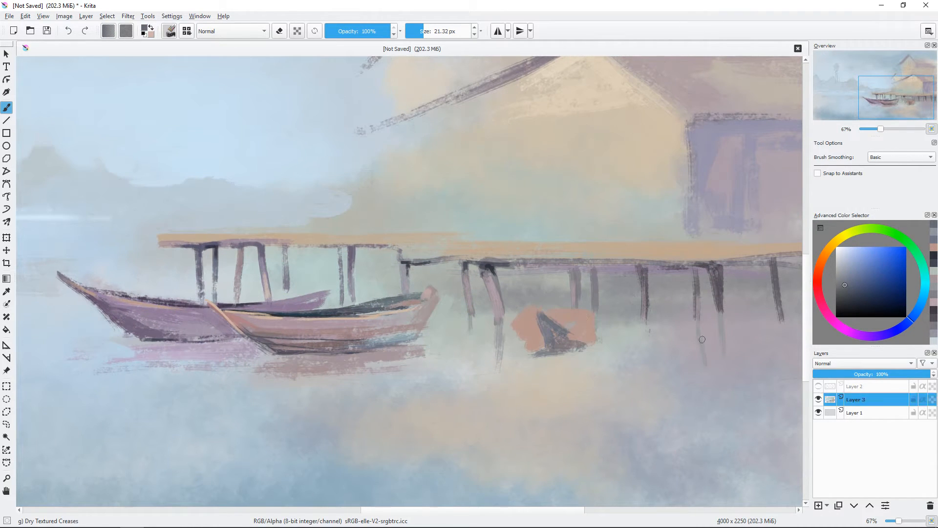
Step: Reshape the small boat's bow with lighter terracotta strokes, narrowing the dark shadow beside the stem
key("bracketleft")
left_click(557, 352, "ctrl")
mouse_move(533, 312)
left_mouse_down()
mouse_move(528, 304)
mouse_move(548, 331)
left_mouse_up()
left_click_drag(548, 327, 550, 318)
left_click(549, 322, "ctrl")
mouse_move(543, 313)
left_mouse_down()
mouse_move(552, 338)
mouse_move(542, 314)
mouse_move(562, 326)
mouse_move(571, 349)
mouse_move(548, 331)
mouse_move(570, 343)
mouse_move(614, 318)
mouse_move(517, 334)
mouse_move(538, 350)
left_mouse_up()
left_click(567, 329, "ctrl")
key("bracketleft")
left_click(562, 349, "ctrl")
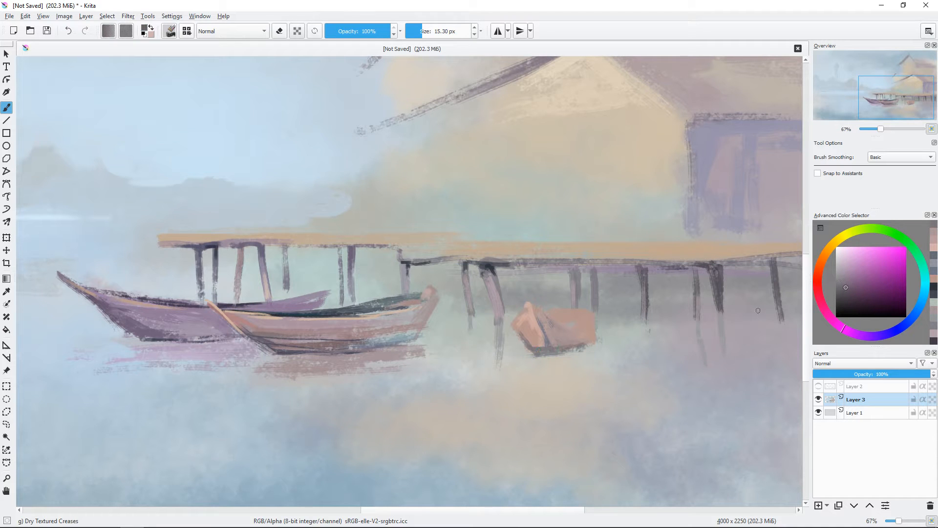
Step: Paint the small boat's dark interior opening, trim the bow's outer edge and shade the hull
left_click_drag(552, 316, 588, 311)
key("ctrl+minus")
key("ctrl+plus")
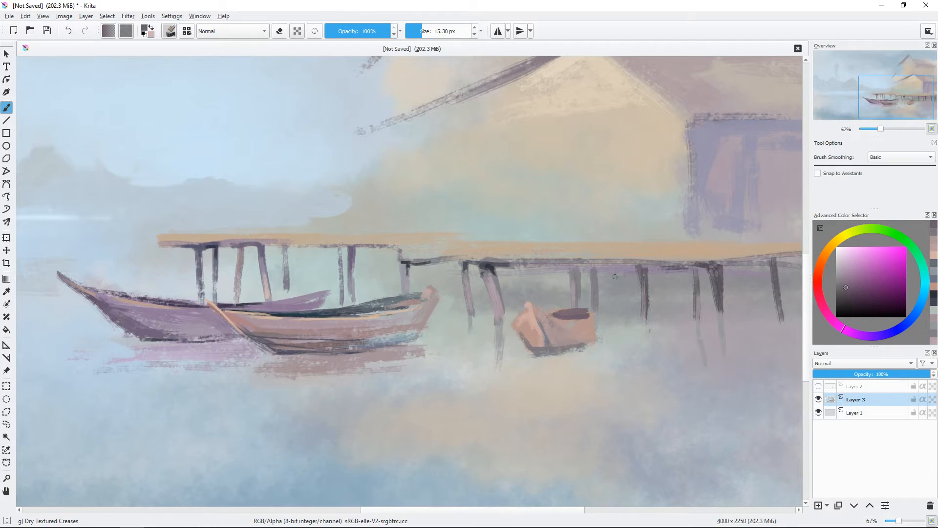
left_click(519, 313, "ctrl")
left_click(541, 335, "ctrl")
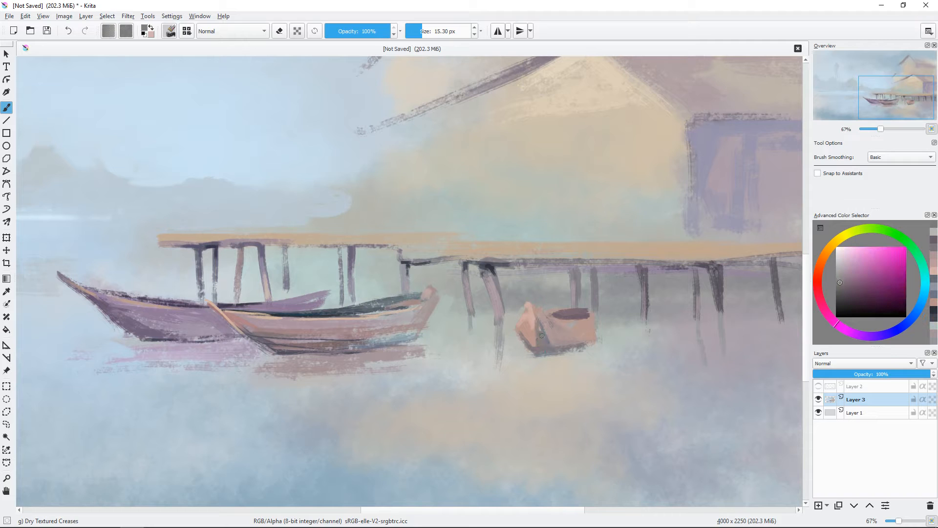
left_click(567, 323, "ctrl")
mouse_move(567, 320)
left_mouse_down("shift")
mouse_move(557, 338)
mouse_move(585, 317)
left_mouse_up("shift")
left_click(584, 326, "ctrl")
left_click_drag(616, 309, 614, 309, "shift")
Step: Paint a pale yellow highlight down the small boat's stem with a brush of about 13 px
left_click(855, 253)
left_click(833, 243)
left_click_drag(528, 296, 534, 336)
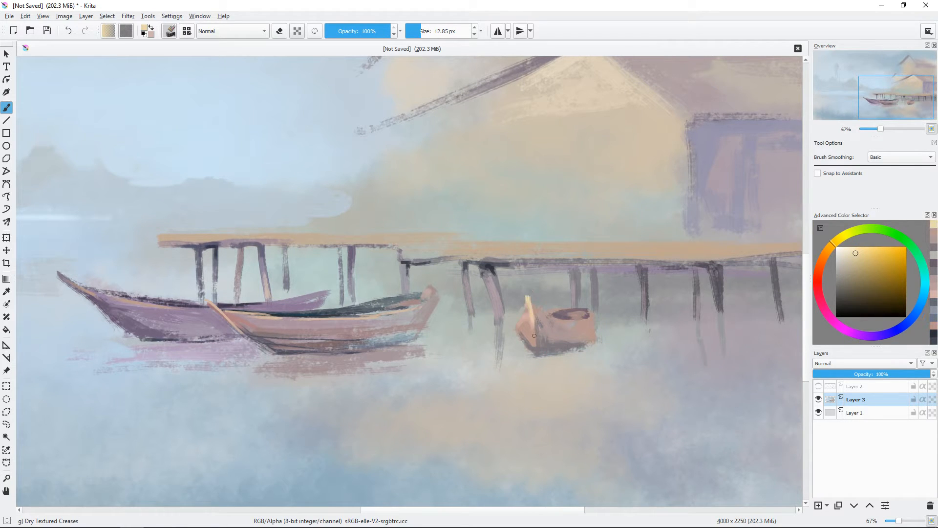
Step: Define the small boat's rim and hull side with fine warm tan and reddish-brown strokes
left_click(543, 310, "ctrl")
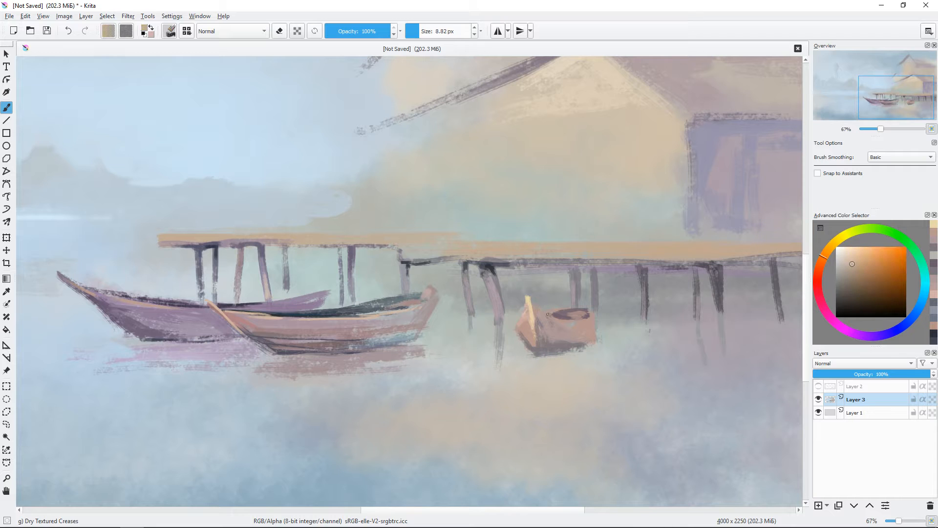
left_click_drag(557, 315, 581, 320)
left_click(577, 330, "ctrl")
left_click_drag(578, 328, 589, 323, "shift")
left_click(582, 324, "ctrl")
left_click_drag(645, 286, 582, 274)
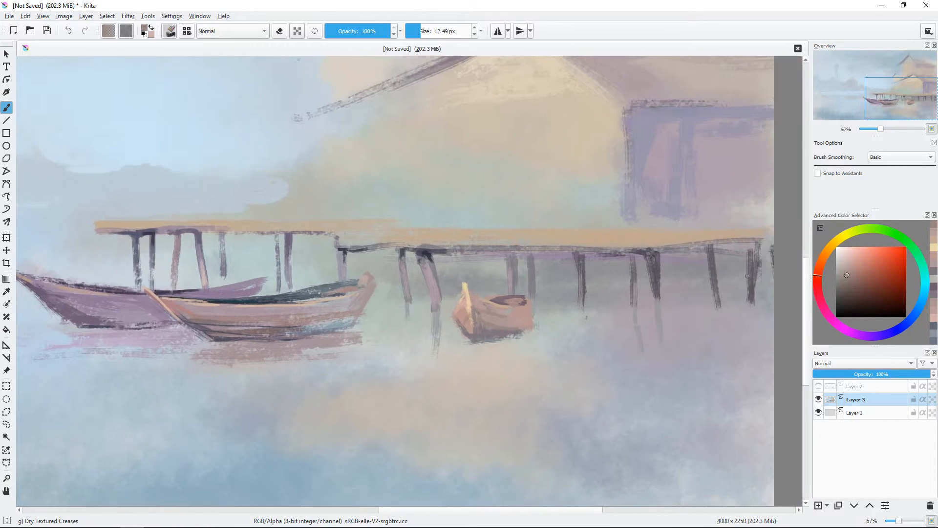
Step: Paint a dark blue waterline under the small boat and a soft grey reflection below it
left_click(934, 326)
left_click_drag(472, 340, 472, 339, "shift")
left_click_drag(471, 340, 570, 338)
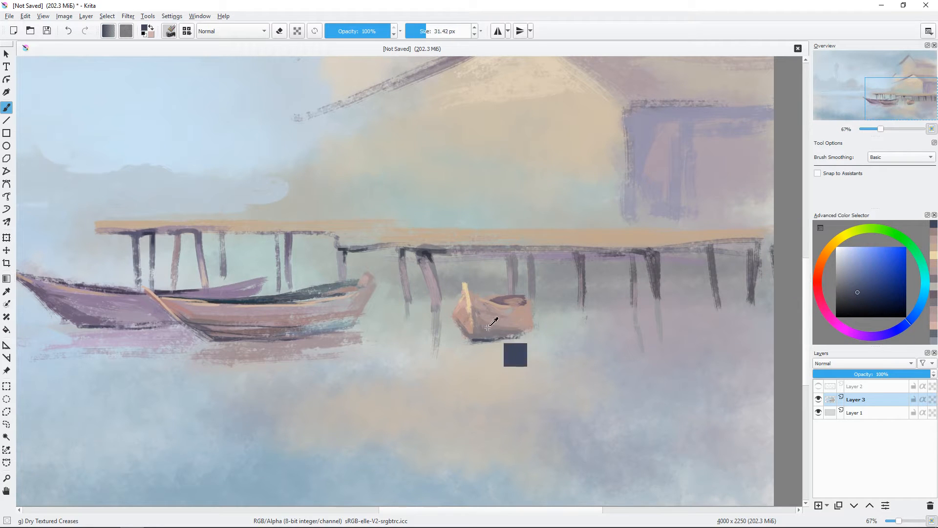
left_click(489, 333, "ctrl")
mouse_move(491, 348)
left_mouse_down()
mouse_move(524, 341)
mouse_move(475, 365)
left_mouse_up()
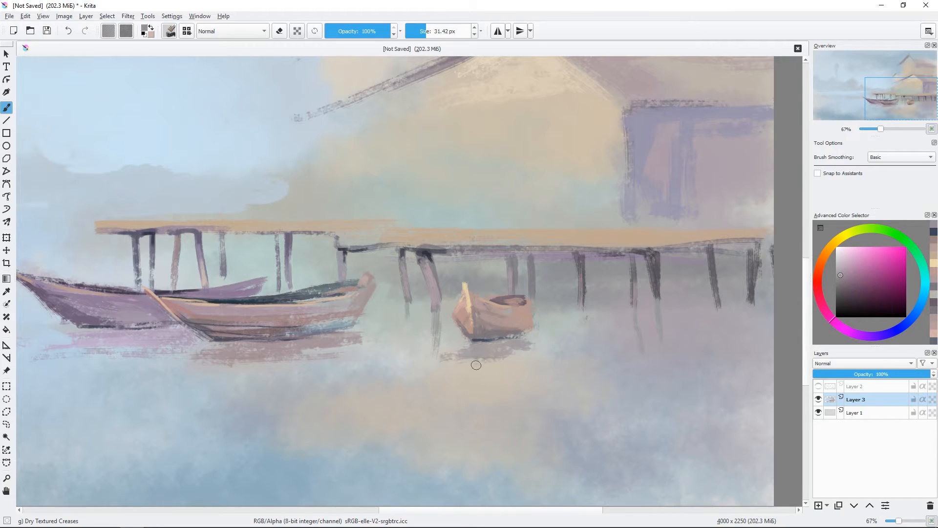
left_click_drag(542, 328, 587, 332)
mouse_move(538, 350)
left_mouse_down()
mouse_move(549, 355)
mouse_move(541, 365)
mouse_move(597, 327)
left_mouse_up()
Step: Add fine dark blue-grey accents to the small boat's base and the inside of its rim
left_click(819, 269)
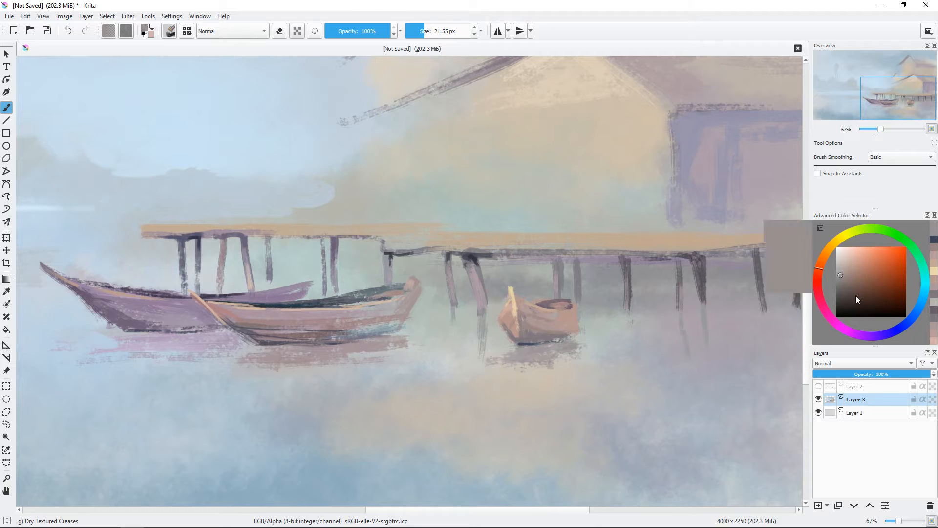
left_click(851, 294)
left_click(906, 323)
left_click_drag(471, 337, 469, 337, "shift")
left_click_drag(512, 342, 516, 346)
mouse_move(640, 306)
left_mouse_down()
mouse_move(627, 268)
mouse_move(597, 251)
left_mouse_up()
left_click(856, 301)
left_click_drag(517, 265, 557, 264)
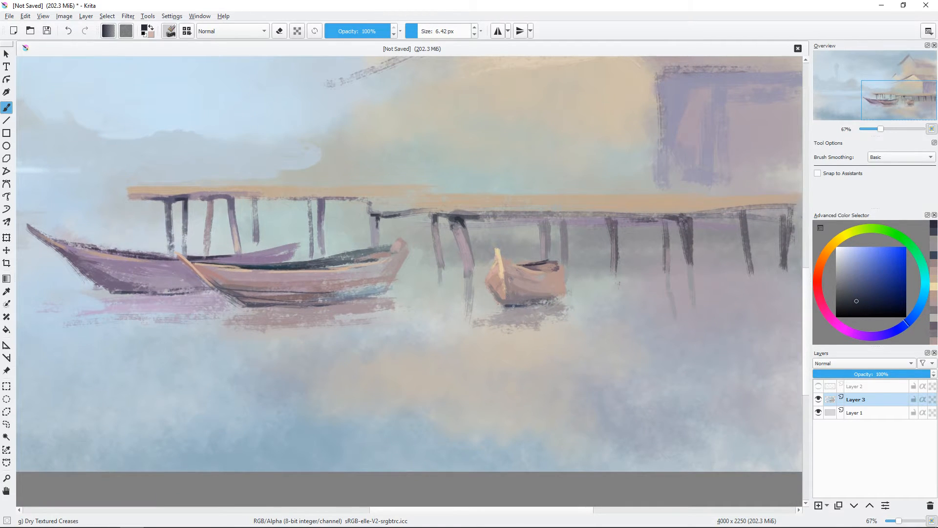
left_click_drag(584, 306, 607, 341)
key("minus")
key("minus")
key("plus")
key("plus")
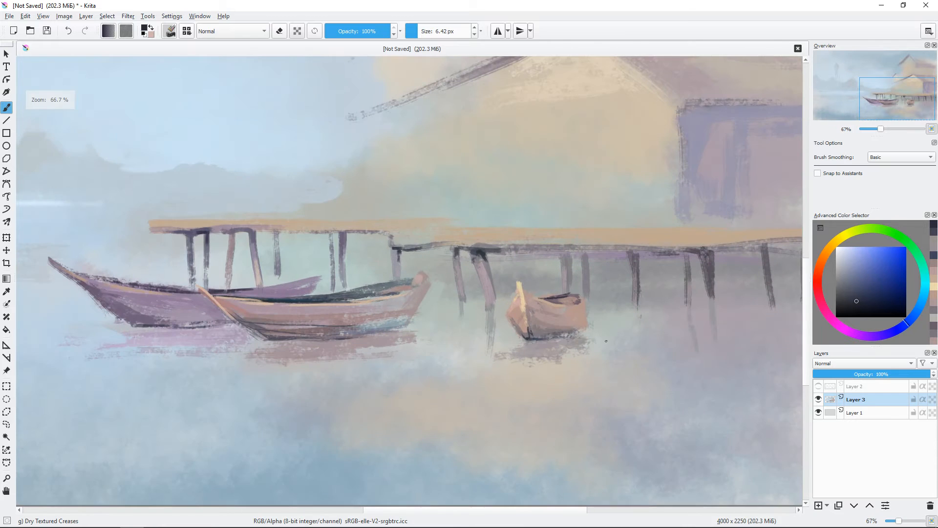
Step: Shade the small boat's stern side and strengthen the dark strokes along its waterline
left_click_drag(714, 314, 717, 314, "shift")
left_click_drag(583, 333, 548, 340)
left_click(553, 329, "ctrl")
mouse_move(534, 343)
left_mouse_down()
mouse_move(549, 321)
mouse_move(532, 335)
mouse_move(586, 332)
left_mouse_up()
left_click(902, 326)
left_click(855, 302)
left_click(592, 321, "ctrl")
left_click_drag(653, 336, 599, 325)
left_click(536, 302, "ctrl")
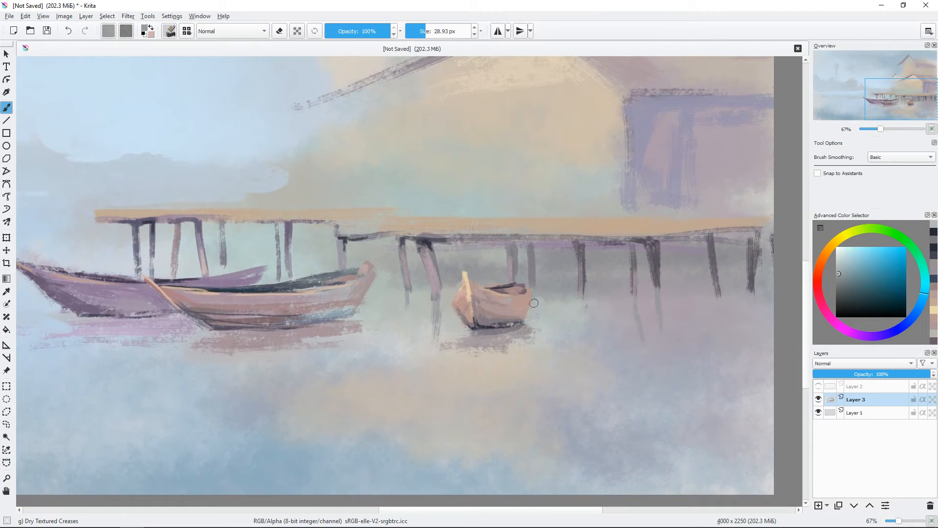
Step: Paint soft grey-blue horizontal streaks on the water beside the small boat beneath the deck posts
left_click_drag(534, 303, 524, 303, "shift")
left_click_drag(601, 324, 612, 324, "shift")
mouse_move(605, 326)
left_mouse_down()
mouse_move(563, 340)
mouse_move(670, 336)
left_mouse_up()
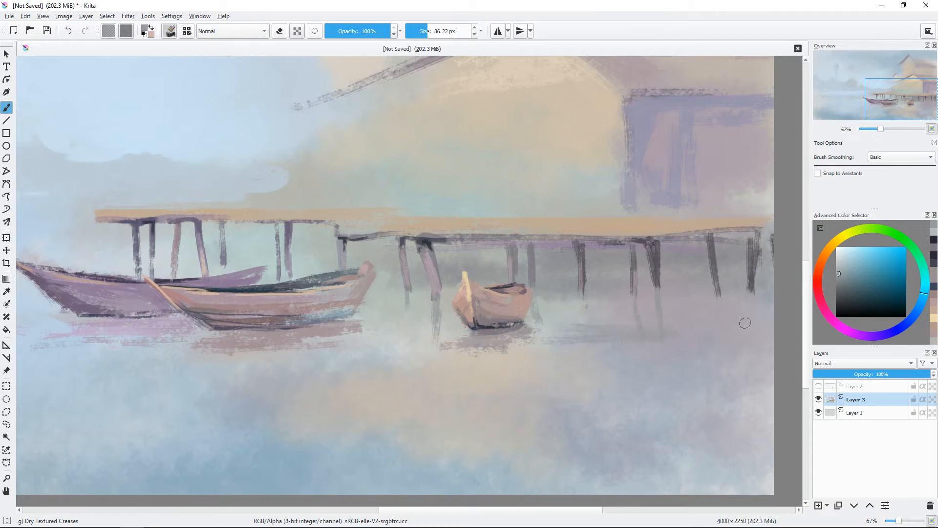
mouse_move(538, 303)
left_mouse_down()
mouse_move(577, 341)
mouse_move(582, 331)
mouse_move(552, 347)
left_mouse_up()
key("minus")
left_click(567, 351, "ctrl")
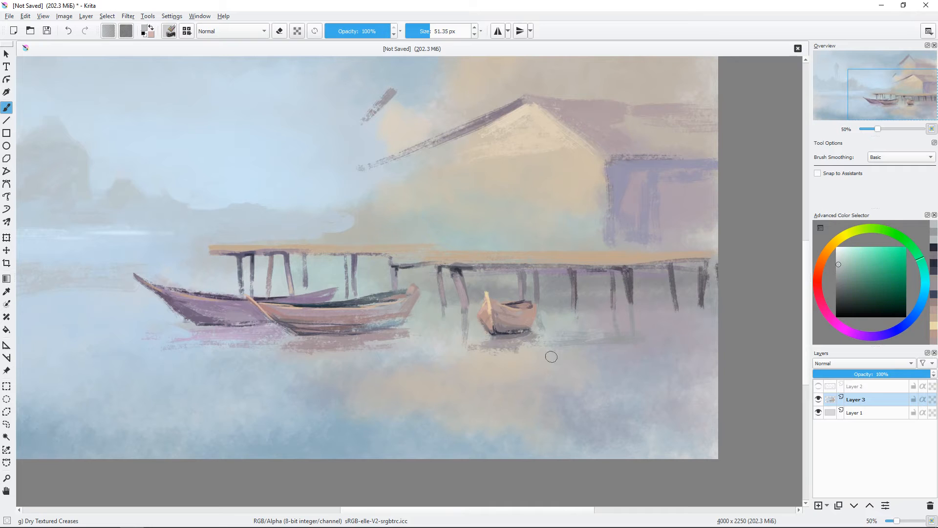
mouse_move(634, 371)
left_mouse_down()
mouse_move(635, 382)
mouse_move(629, 357)
left_mouse_up()
Step: Show the line drawing layer and paint a round gable window and two small windows on the front house in dark blue-purple
left_click(820, 386)
mouse_move(578, 165)
left_mouse_down()
mouse_move(587, 214)
mouse_move(541, 202)
left_mouse_up()
left_click(851, 293)
left_click(891, 332)
left_click_drag(542, 191, 553, 192)
left_click(855, 268)
left_click_drag(567, 231, 573, 245)
left_click_drag(540, 231, 545, 244)
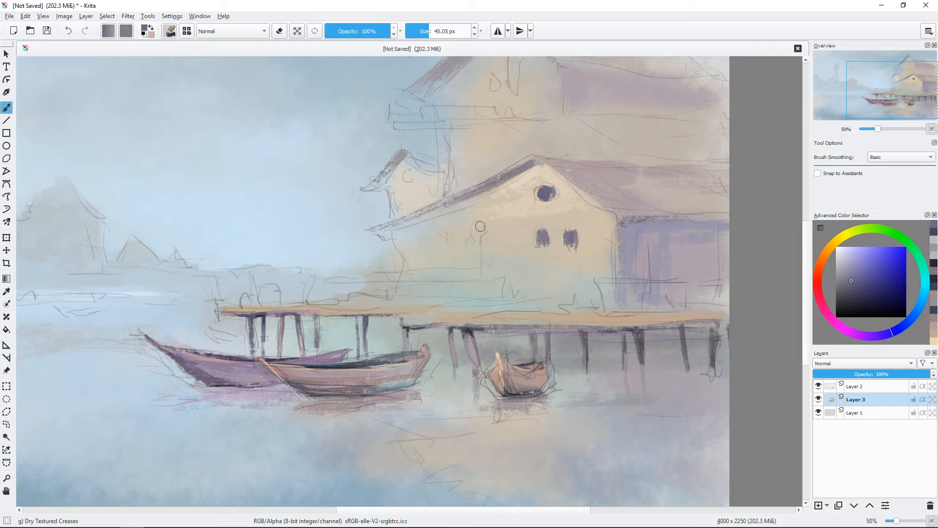
Step: Paint blue-purple windows on the front house's far wall, the upper house's gable and the small side gable
left_click_drag(479, 227, 481, 235)
left_click_drag(438, 232, 442, 239)
left_click_drag(595, 266, 583, 349)
left_click(846, 274)
mouse_move(502, 135)
left_mouse_down()
mouse_move(503, 167)
mouse_move(485, 172)
left_mouse_up()
left_click_drag(405, 250, 397, 260, "shift")
left_click_drag(606, 289, 606, 273)
left_click_drag(607, 277, 604, 277, "shift")
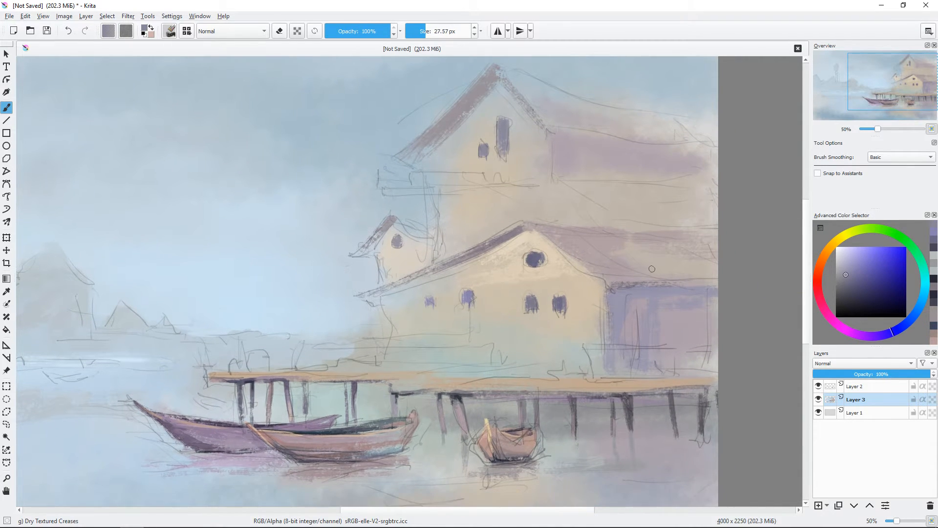
Step: Hide the line drawing layer and paint soft blue and cream around the wall edges of the small gabled house
mouse_move(418, 295)
left_mouse_down()
mouse_move(451, 209)
mouse_move(403, 237)
left_mouse_up()
left_click(818, 386)
left_click(411, 259, "ctrl")
mouse_move(475, 213)
left_mouse_down()
mouse_move(471, 236)
mouse_move(476, 226)
left_mouse_up()
left_click(403, 229, "ctrl")
left_click_drag(402, 227, 402, 226, "shift")
mouse_move(404, 228)
left_mouse_down()
mouse_move(415, 264)
mouse_move(408, 283)
mouse_move(439, 261)
left_mouse_up()
left_click_drag(525, 246, 515, 312)
Step: Define the front house's outer wall edge with wall colour and pale blue sky strokes beside it
mouse_move(414, 321)
left_mouse_down()
mouse_move(498, 278)
mouse_move(470, 310)
mouse_move(421, 280)
mouse_move(394, 281)
left_mouse_up()
left_click(451, 295, "ctrl")
left_click(415, 275, "ctrl")
left_click(403, 273, "ctrl")
mouse_move(380, 300)
left_mouse_down()
mouse_move(478, 303)
mouse_move(563, 280)
mouse_move(575, 295)
left_mouse_up()
left_click(488, 283, "ctrl")
mouse_move(632, 274)
left_mouse_down()
mouse_move(532, 232)
mouse_move(436, 269)
mouse_move(481, 268)
left_mouse_up()
key("minus")
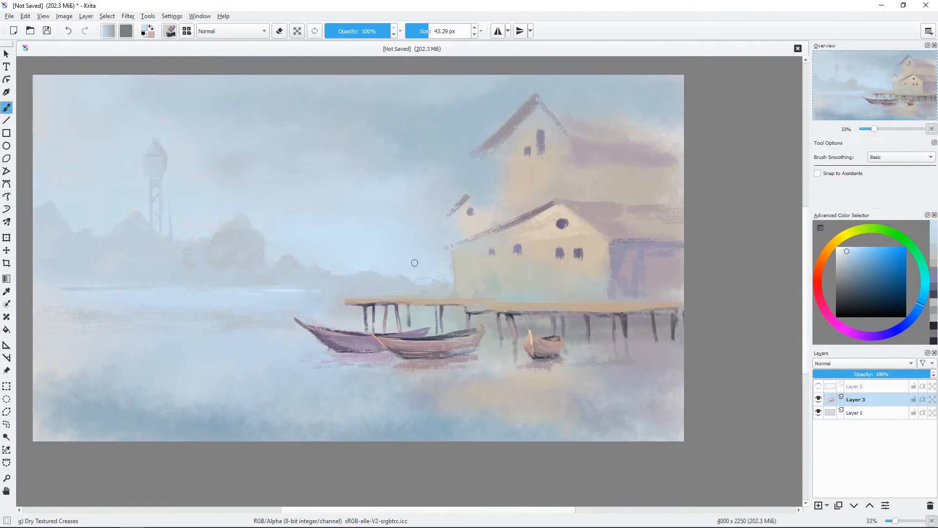
left_click(420, 267, "ctrl")
mouse_move(415, 275)
left_mouse_down()
mouse_move(428, 275)
mouse_move(412, 273)
left_mouse_up()
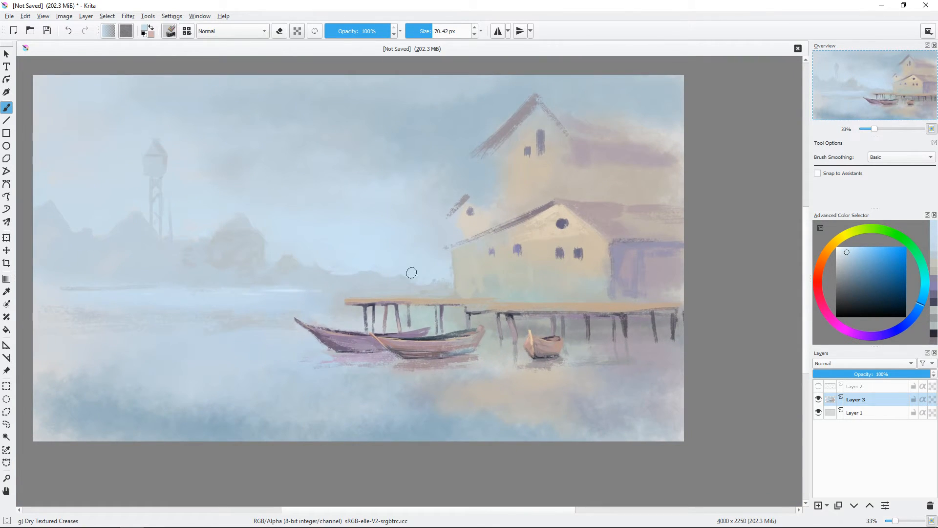
Step: Show the line drawing layer and paint the low end of the front house's sloping eave in mauve and dark purple
left_click(818, 387)
key("plus")
key("plus")
left_click_drag(536, 243, 518, 243)
left_click(601, 171, "ctrl")
left_click_drag(494, 214, 472, 216)
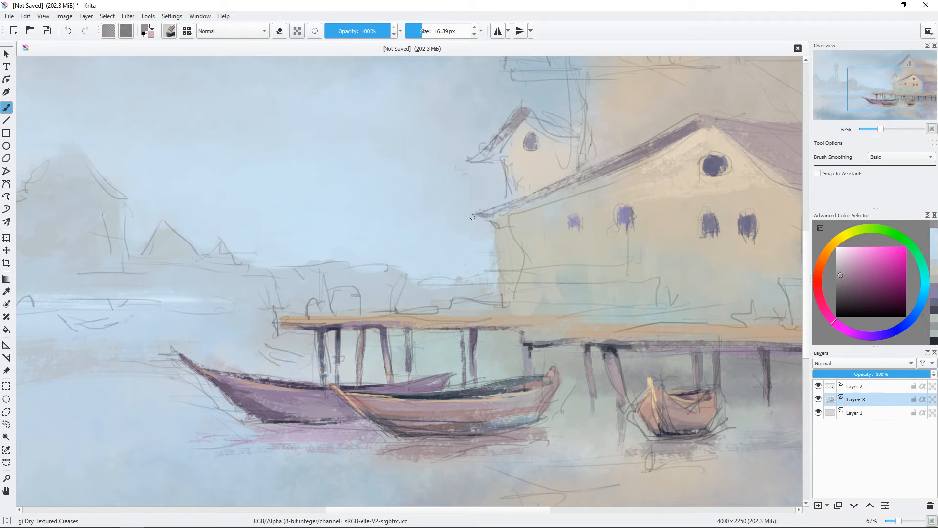
left_click(843, 264)
left_click(714, 167, "ctrl")
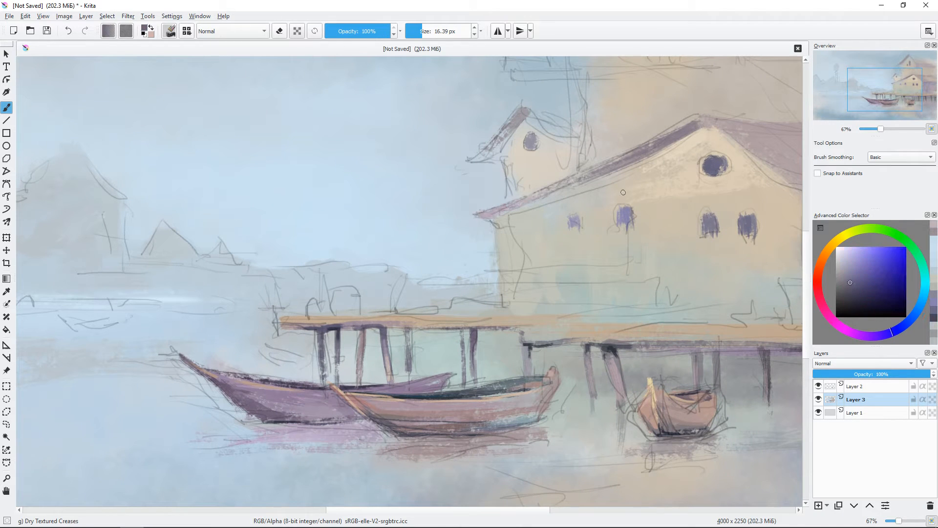
left_click_drag(548, 196, 545, 197)
mouse_move(494, 215)
left_mouse_down()
mouse_move(572, 186)
mouse_move(546, 195)
left_mouse_up()
left_click(566, 182, "ctrl")
Step: Hide the line drawing layer and paint a thin blue-grey shadow beneath the front house's long sloping eave
left_click(819, 386)
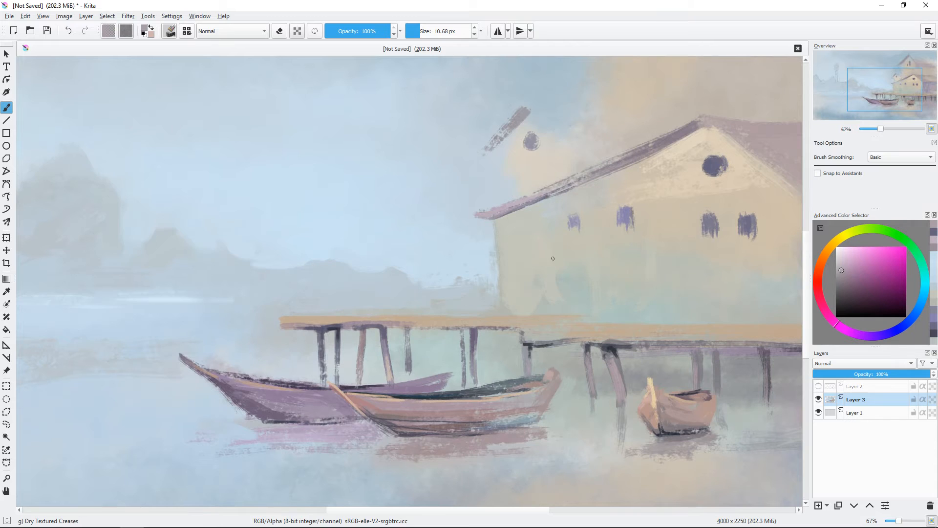
left_click_drag(611, 244, 441, 283)
left_click(576, 178, "ctrl")
left_click_drag(550, 203, 552, 208)
left_click(382, 248, "ctrl")
mouse_move(382, 247)
left_mouse_down()
mouse_move(387, 235)
mouse_move(522, 176)
left_mouse_up()
left_click(921, 304)
mouse_move(513, 259)
left_mouse_down()
mouse_move(423, 262)
mouse_move(436, 270)
left_mouse_up()
left_click(431, 195, "ctrl")
left_click_drag(433, 194, 459, 178)
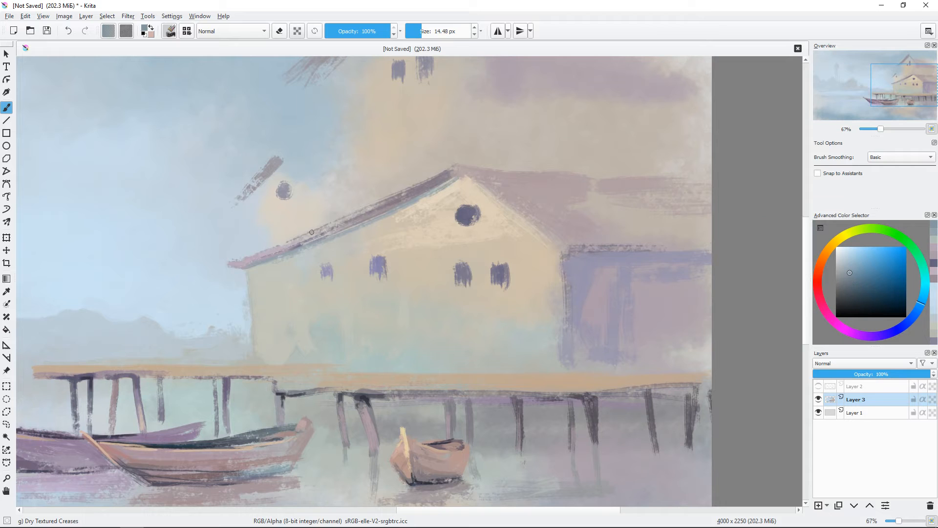
Step: Paint the small gabled house's wall edge and thicken its sloping roof edge in mauve, checking against the line drawing layer
left_click(818, 386)
left_click(266, 207, "ctrl")
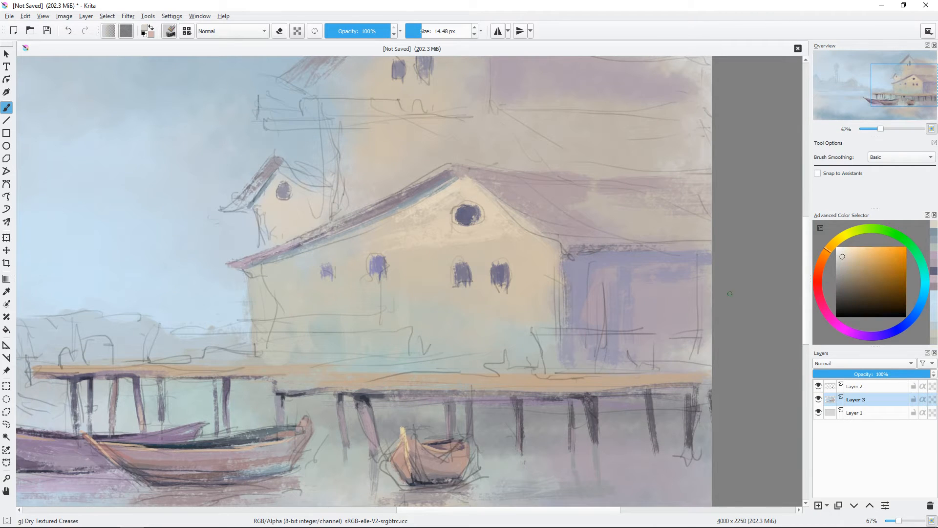
left_click(819, 386)
left_click_drag(266, 196, 258, 213)
left_click(260, 213, "ctrl")
left_click_drag(262, 211, 263, 236)
left_click(254, 179, "ctrl")
left_click_drag(268, 182, 240, 204)
left_click(275, 247, "ctrl")
mouse_move(431, 255)
left_mouse_down()
mouse_move(431, 296)
mouse_move(469, 302)
left_mouse_up()
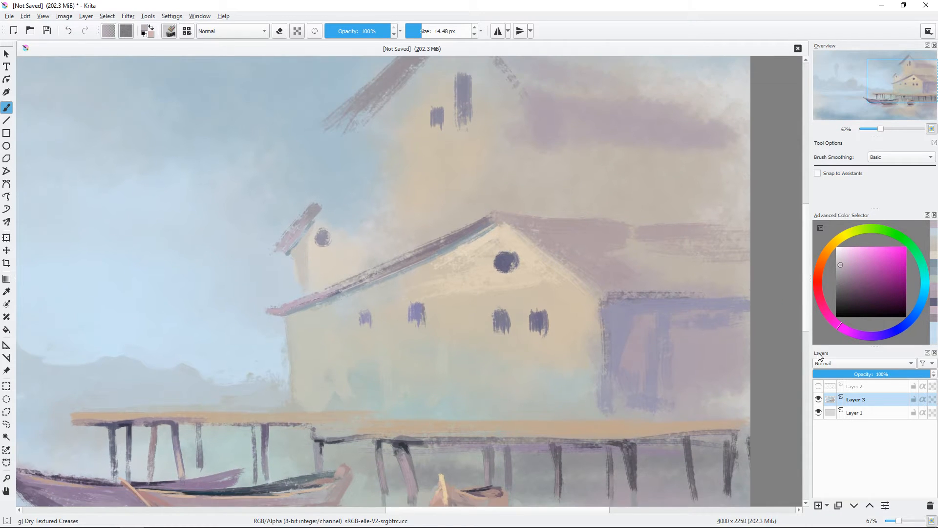
Step: Show the line drawing layer and paint a thin blue line beneath both slopes of the front house's gable
left_click(819, 386)
left_click(425, 267, "ctrl")
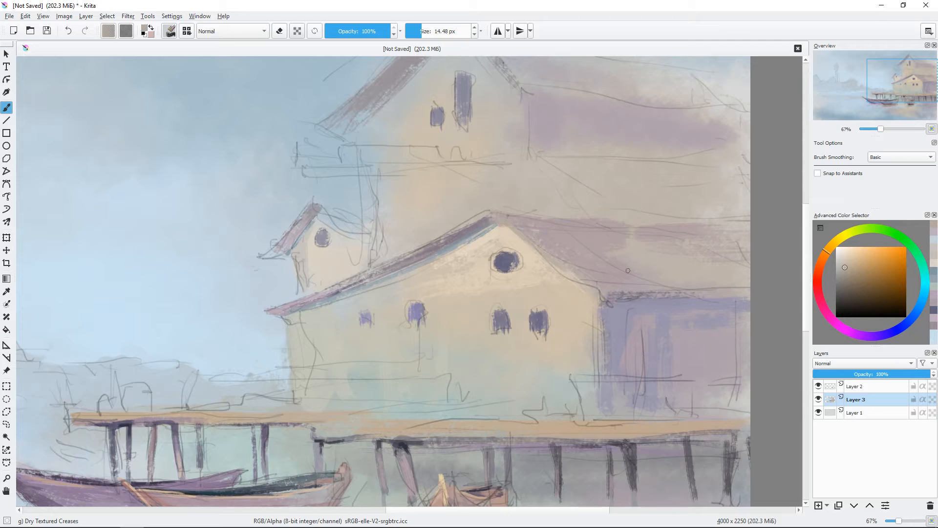
left_click(550, 262, "ctrl")
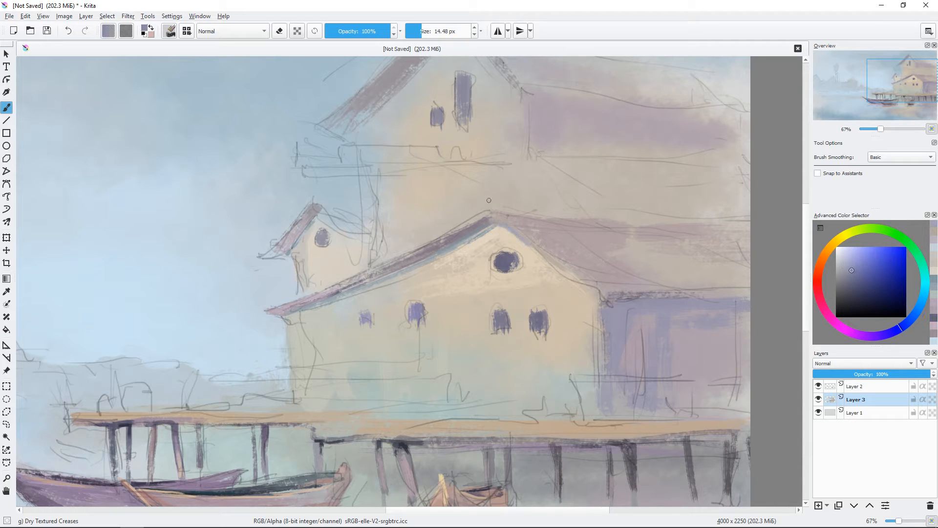
key("bracketleft")
left_click_drag(465, 239, 497, 220)
mouse_move(495, 195)
left_mouse_down()
mouse_move(499, 210)
mouse_move(512, 206)
left_mouse_up()
left_click(579, 236, "ctrl")
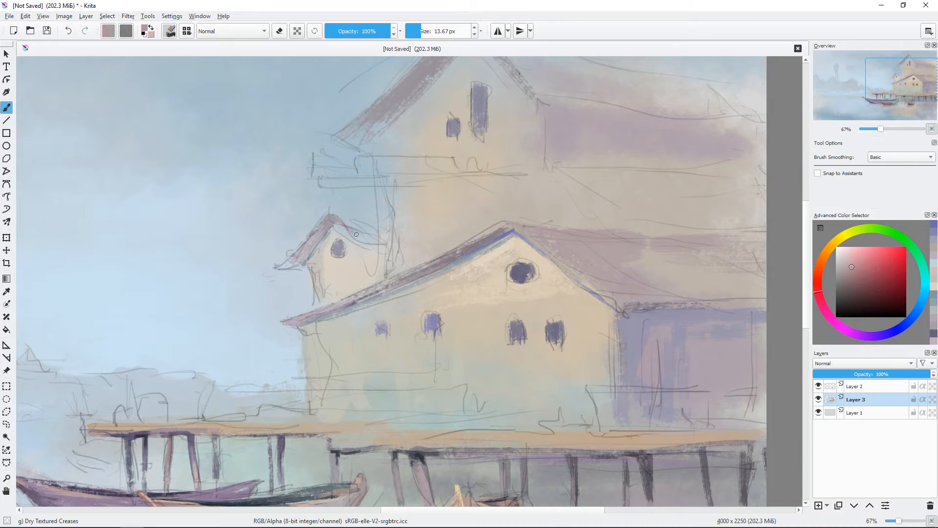
Step: Paint the small gabled house's far roof slope and the upper house's long roof in muted red
left_click_drag(333, 216, 387, 228)
left_click_drag(456, 169, 396, 229)
key("bracketright")
left_click_drag(430, 85, 507, 142)
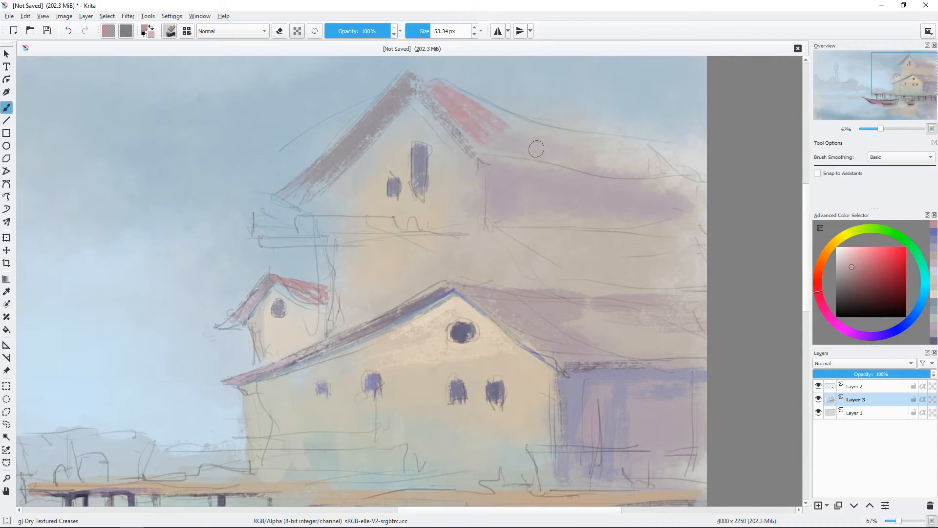
left_click_drag(410, 72, 682, 174)
key("bracketleft")
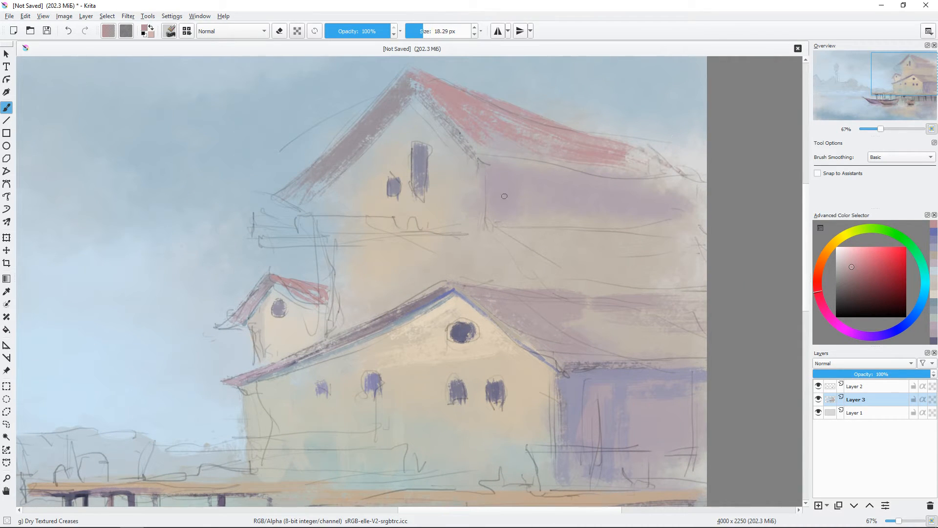
Step: Paint a grey-purple eave shadow along the underside of the upper house's red roof
left_click(844, 275)
left_click(865, 337)
left_click_drag(483, 160, 677, 182)
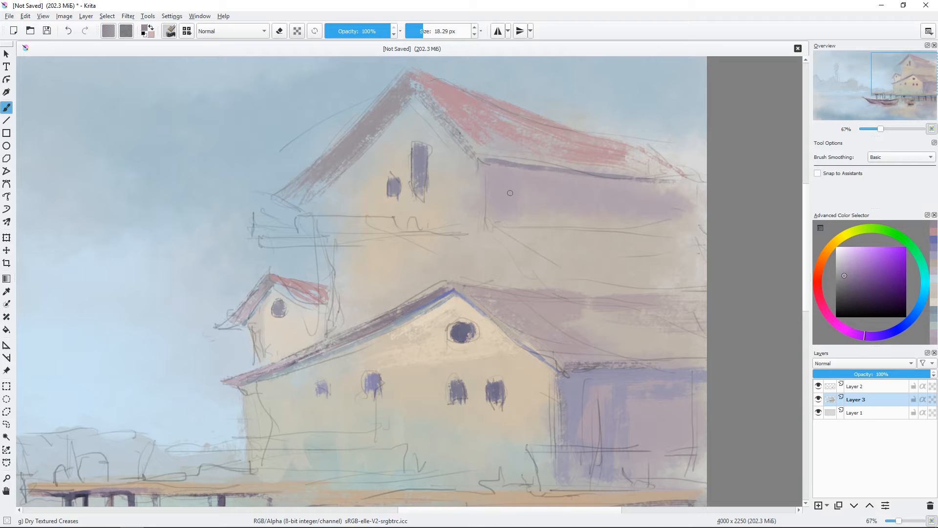
Step: Paint the lower roof strip beneath the upper house's purple wall in muted red with a larger brush
left_click(525, 125, "ctrl")
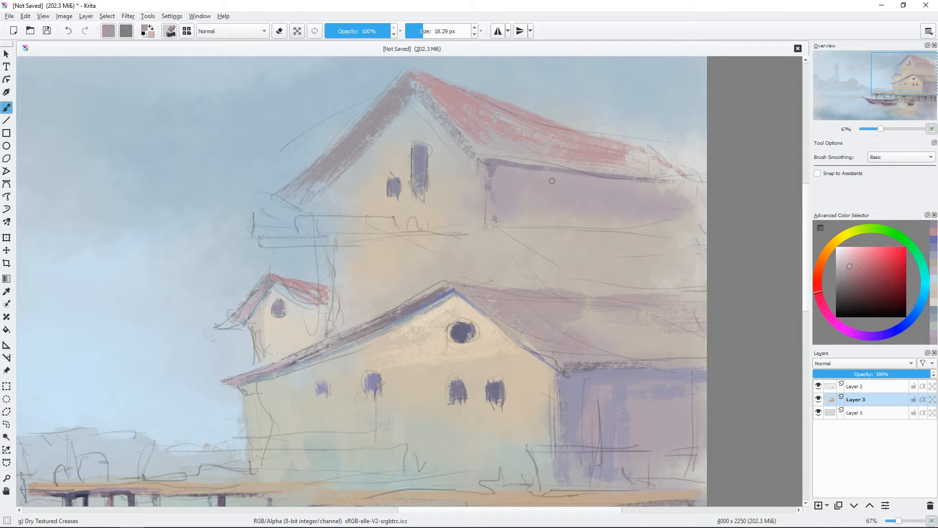
key("bracketright")
key("bracketright")
key("bracketright")
mouse_move(498, 231)
left_mouse_down()
mouse_move(694, 255)
mouse_move(692, 237)
left_mouse_up()
Step: Extend the upper house's purple side wall and pinkish roof to the canvas edge
left_click(673, 208, "ctrl")
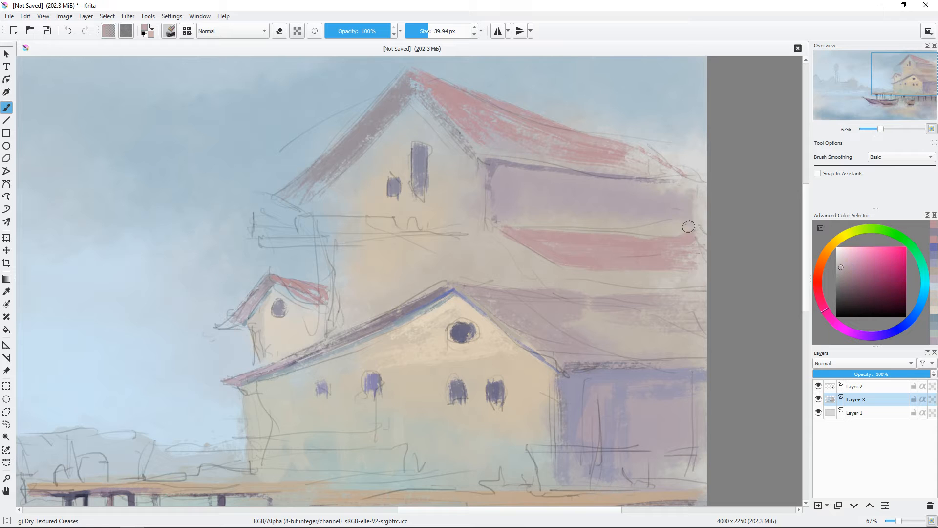
mouse_move(691, 196)
left_mouse_down()
mouse_move(657, 226)
mouse_move(690, 226)
left_mouse_up()
left_click(624, 150, "ctrl")
mouse_move(697, 177)
left_mouse_down()
mouse_move(631, 153)
mouse_move(576, 168)
left_mouse_up()
Step: Paint a thin mauve horizontal ledge across the upper house below its gable windows
left_click_drag(368, 206, 383, 202)
left_click(507, 201, "ctrl")
key("bracketleft")
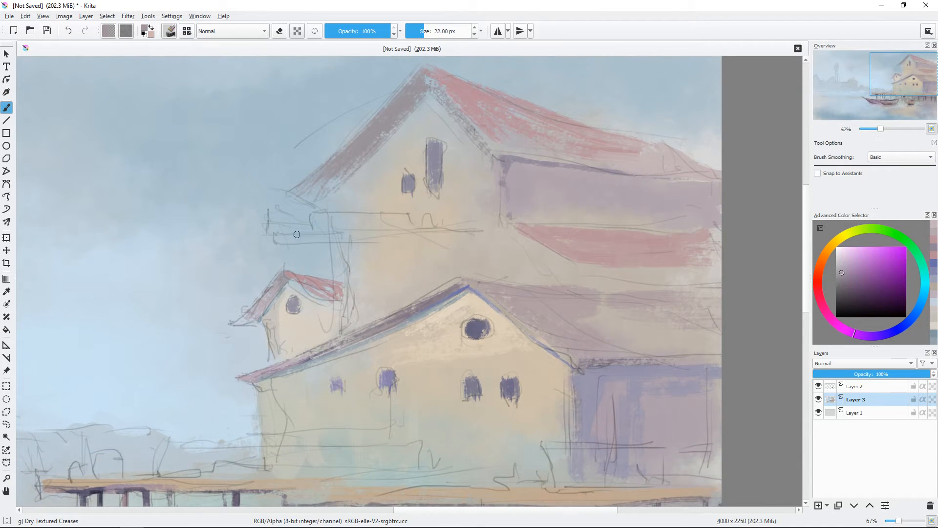
left_click_drag(280, 238, 445, 235)
Step: Hide the line drawing layer and paint pale grey where the upper house's wall meets the roof overhang
left_click(819, 386)
left_click(357, 268, "ctrl")
left_click(353, 283, "ctrl")
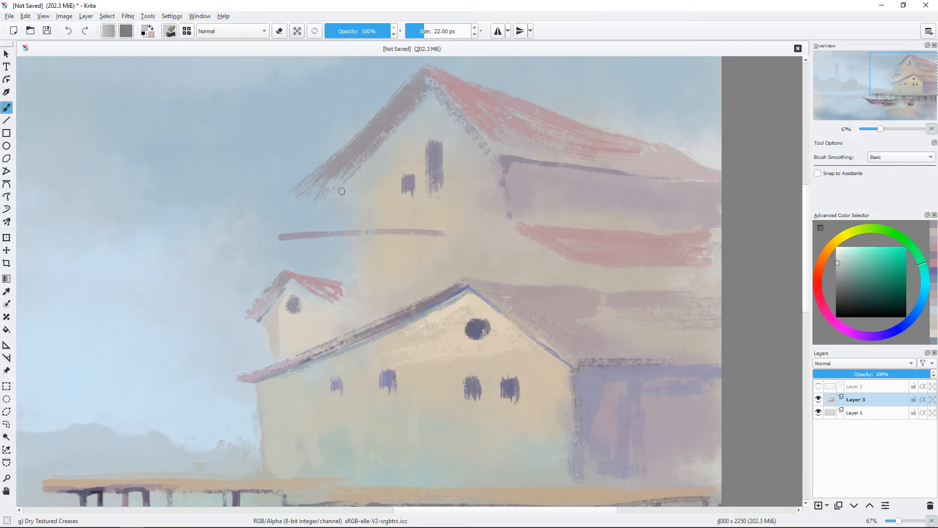
left_click_drag(348, 215, 339, 201)
left_click(340, 204, "ctrl")
left_click_drag(342, 209, 336, 196)
Step: Fill the small gabled house's wall with light cream and clean up its edge
key("minus")
key("minus")
key("plus")
key("plus")
key("plus")
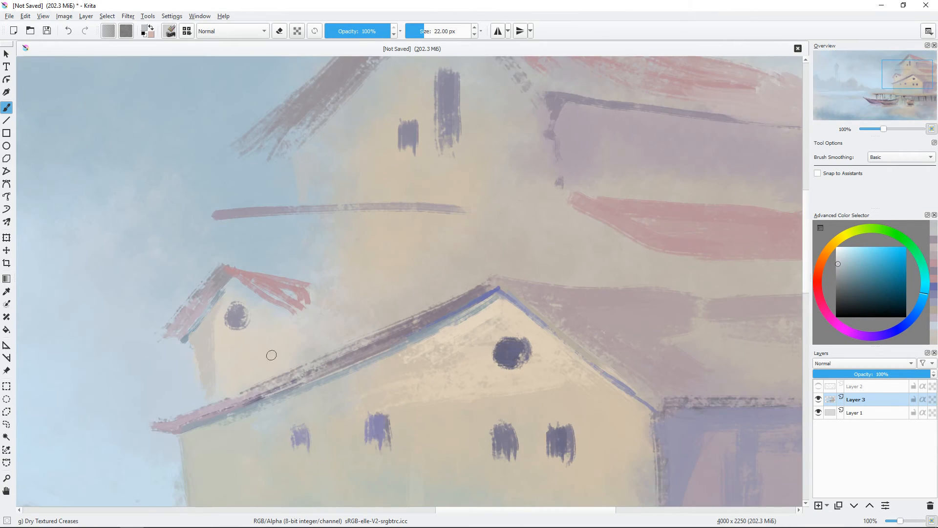
left_click_drag(271, 354, 362, 320)
left_click(311, 308, "ctrl")
left_click_drag(295, 296, 309, 348)
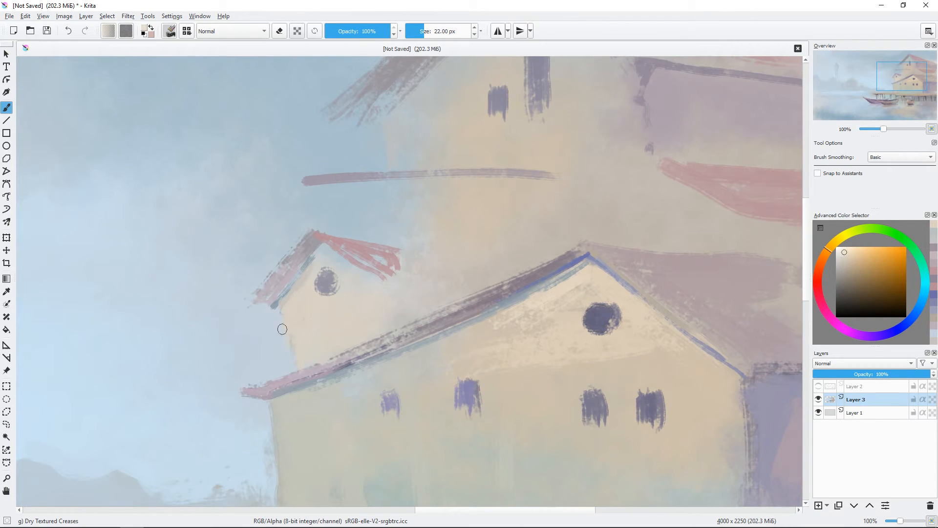
Step: Paint the upper house's front wall in warm beige with a clear outer edge and soft blue-grey under the gable
left_click_drag(465, 191, 438, 272)
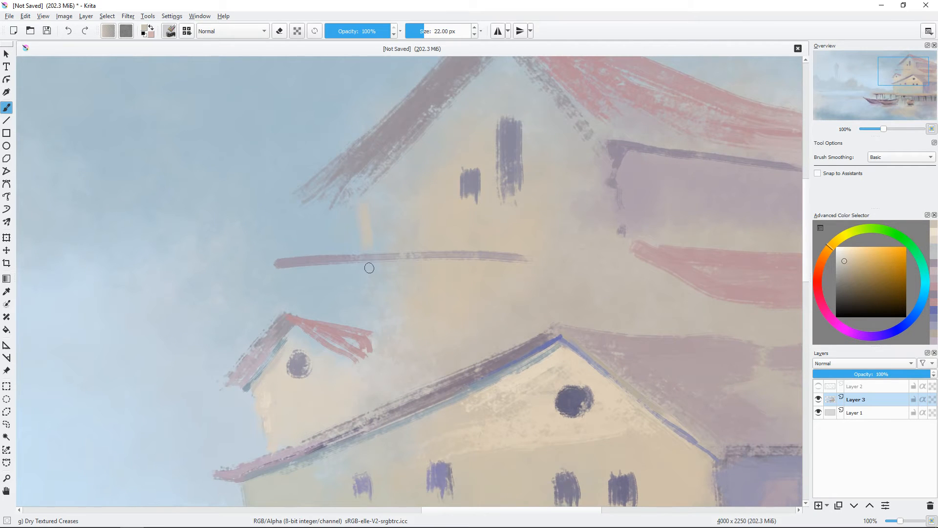
mouse_move(379, 231)
left_mouse_down()
mouse_move(413, 245)
mouse_move(410, 329)
left_mouse_up()
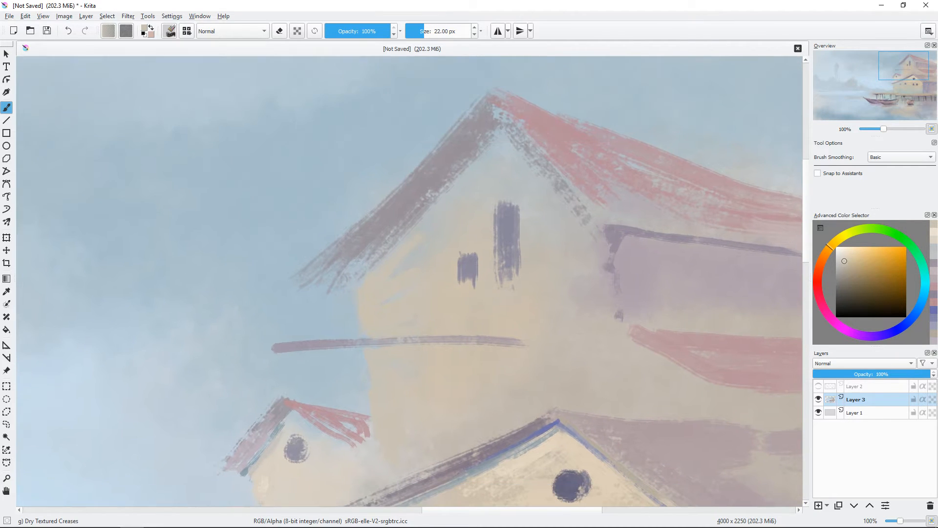
left_click(366, 270, "ctrl")
left_click_drag(374, 270, 463, 176)
scroll(525, 86, "down", 1)
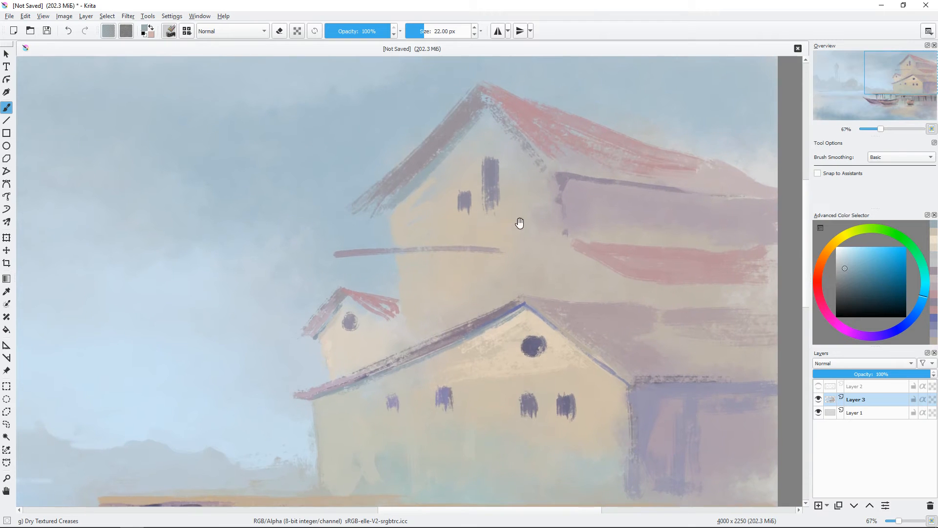
left_click(532, 287, "ctrl")
left_click_drag(489, 261, 486, 261)
left_click_drag(457, 277, 454, 284)
Step: Darken the upper house's gable roof edge and its underside with blue-purple strokes
left_click(899, 327)
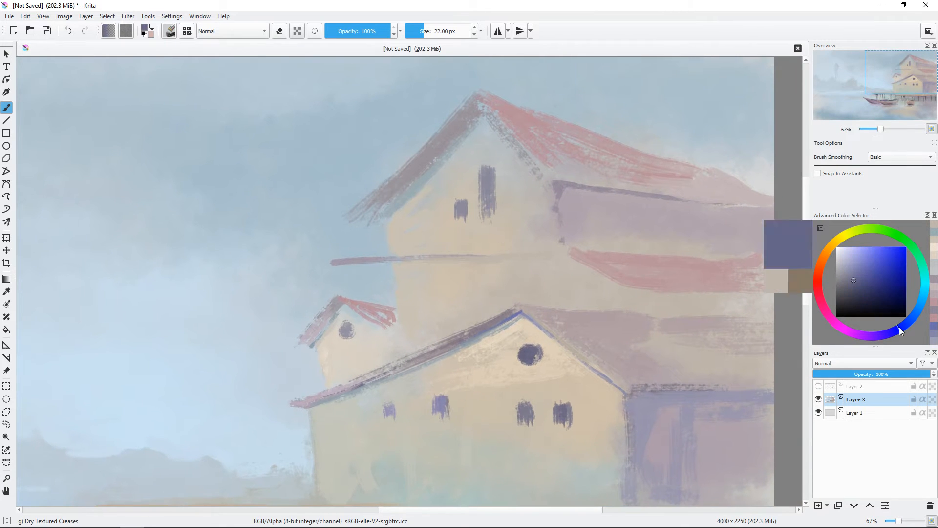
mouse_move(478, 96)
left_mouse_down()
mouse_move(484, 115)
mouse_move(442, 131)
mouse_move(419, 181)
left_mouse_up()
left_click(668, 198, "ctrl")
left_click(394, 196, "ctrl")
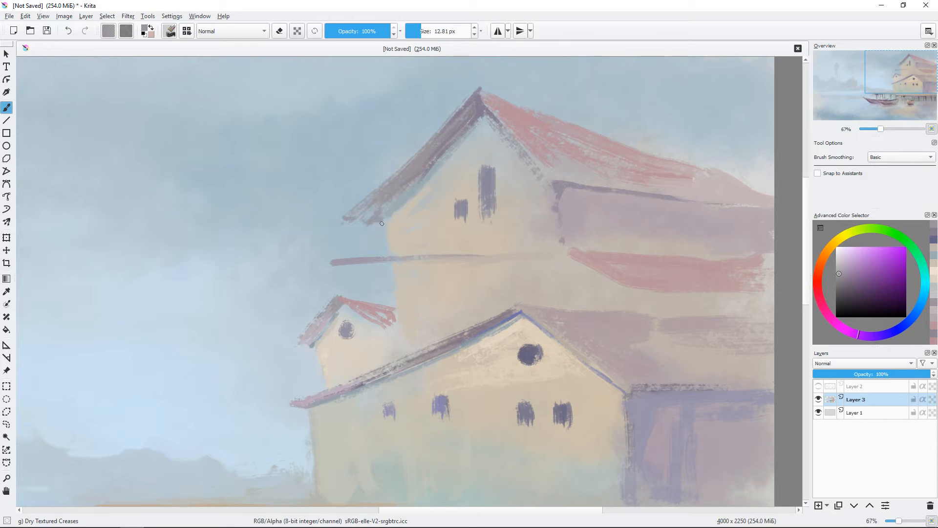
left_click(848, 286)
left_click(888, 333)
left_click_drag(385, 219, 483, 113)
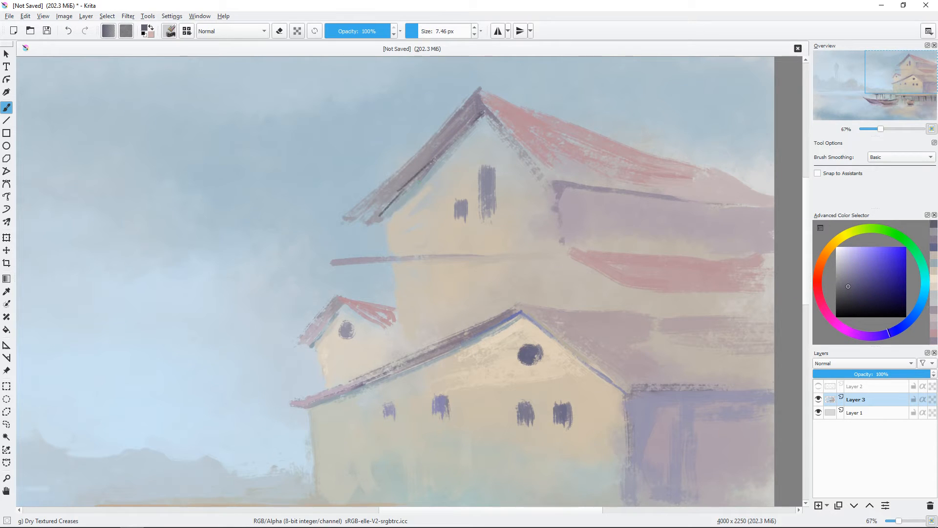
Step: Touch up the small gable in cream and paint a light pink highlight along the upper house's red roof edge
key("ctrl+minus")
mouse_move(352, 251)
left_mouse_down()
mouse_move(350, 211)
mouse_move(358, 264)
left_mouse_up()
left_click(355, 264, "ctrl")
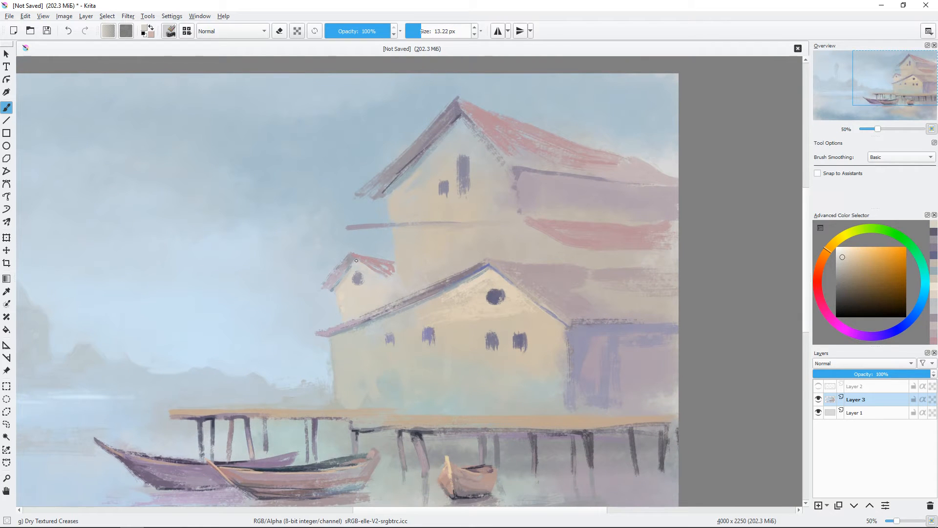
left_click_drag(504, 297, 504, 271)
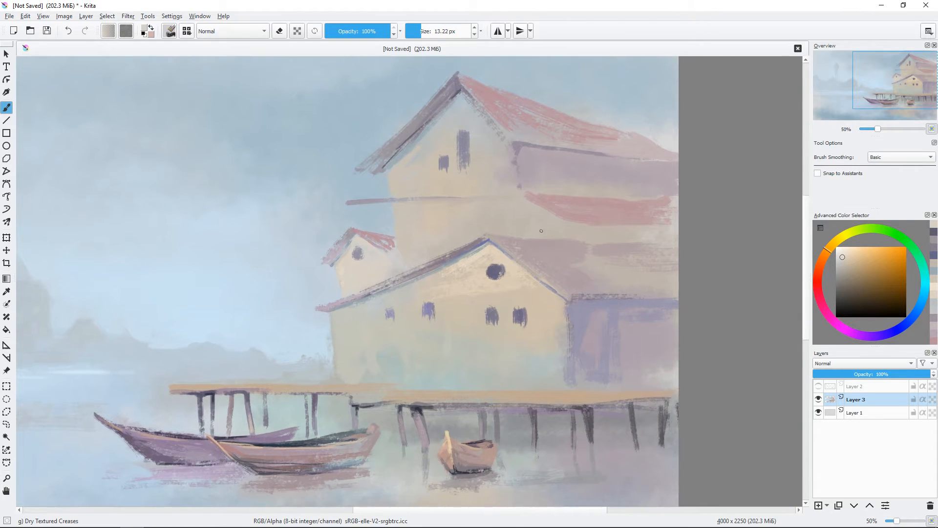
left_click(817, 276)
left_click(850, 257)
left_click_drag(468, 82, 468, 83)
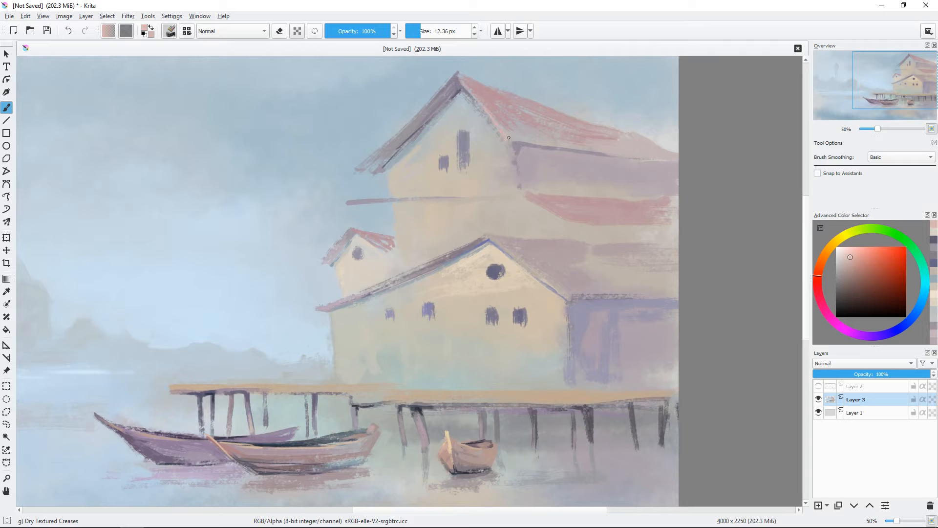
Step: Paint slanted beige, pink and muted red streaks down the front house's large side roof
left_click(588, 251, "ctrl")
mouse_move(593, 249)
left_mouse_down()
mouse_move(627, 287)
mouse_move(656, 292)
left_mouse_up()
left_click(844, 260)
left_click_drag(608, 266, 614, 267)
mouse_move(600, 253)
left_mouse_down()
mouse_move(640, 290)
mouse_move(676, 290)
mouse_move(668, 291)
left_mouse_up()
left_click(848, 269)
left_click_drag(647, 256, 677, 277)
left_click_drag(566, 244, 548, 276)
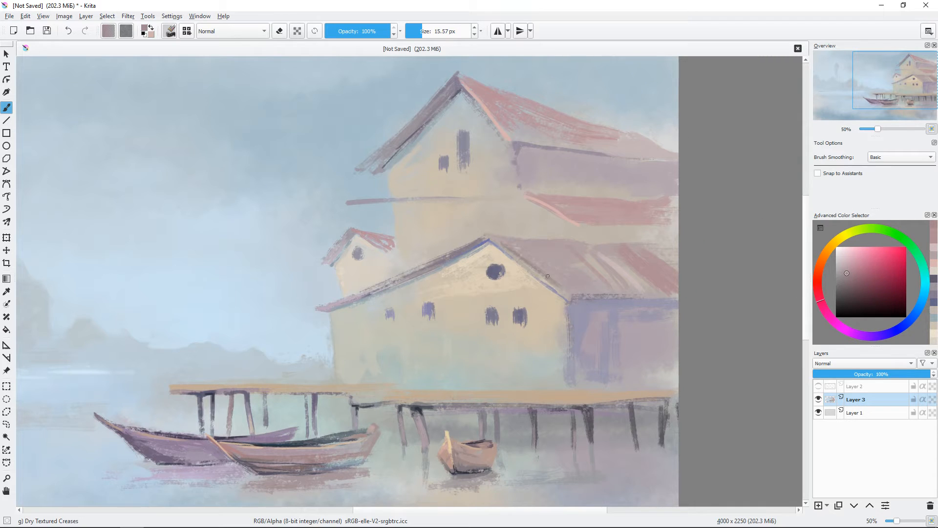
Step: Paint a purple shadow under the front house's side eave and a dark navy line beneath its gable peak
left_click(579, 302, "ctrl")
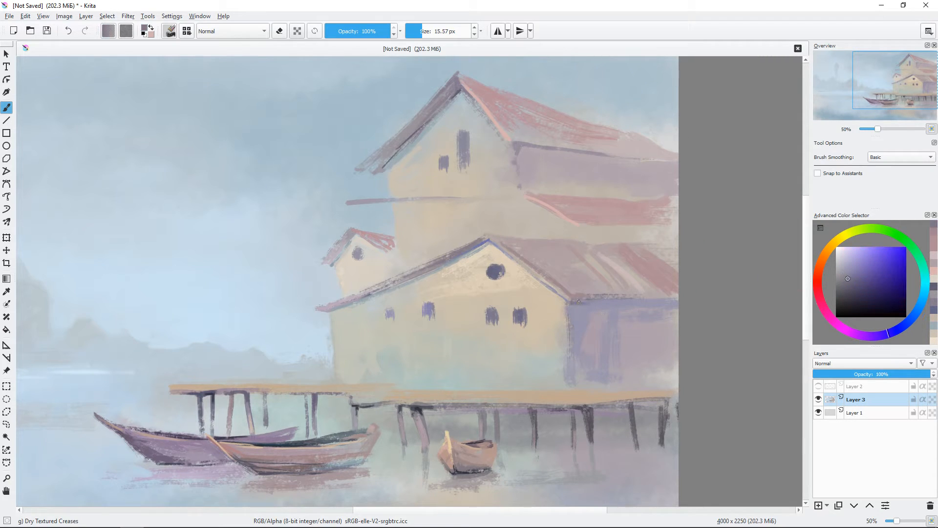
left_click_drag(566, 352, 612, 301)
left_click(903, 325)
left_click(861, 293)
left_click_drag(537, 189, 536, 190)
left_click_drag(535, 189, 572, 217)
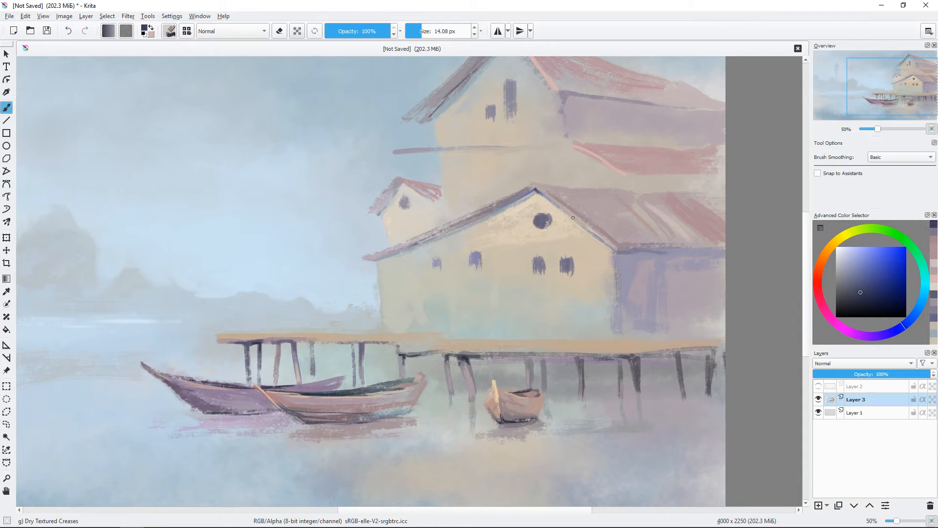
left_click(534, 228, "ctrl")
left_click_drag(577, 307, 531, 370)
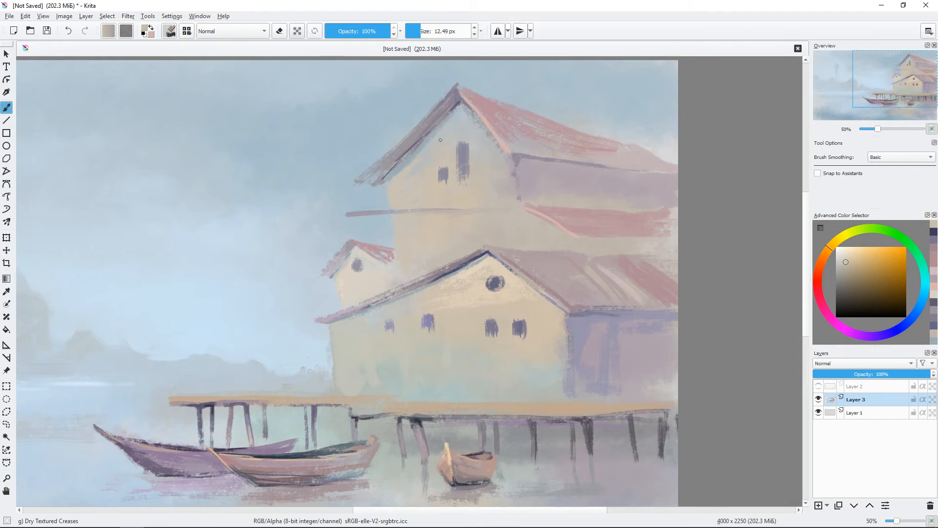
Step: Smooth the upper house's walls with soft beige and grey strokes under the gable and around the lower red roof
left_click(462, 119, "ctrl")
mouse_move(453, 120)
left_mouse_down()
mouse_move(464, 120)
mouse_move(441, 133)
left_mouse_up()
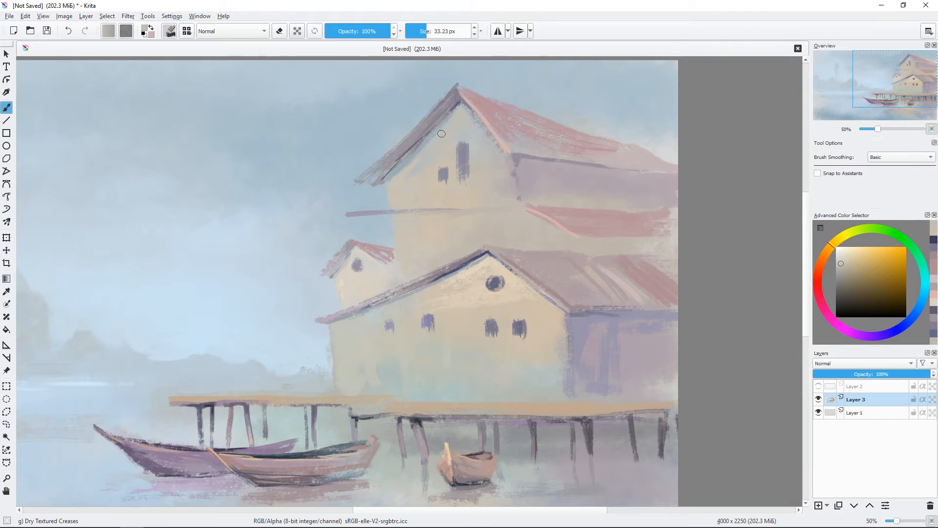
left_click(451, 227, "ctrl")
left_click_drag(528, 220, 562, 243)
left_click(543, 180, "ctrl")
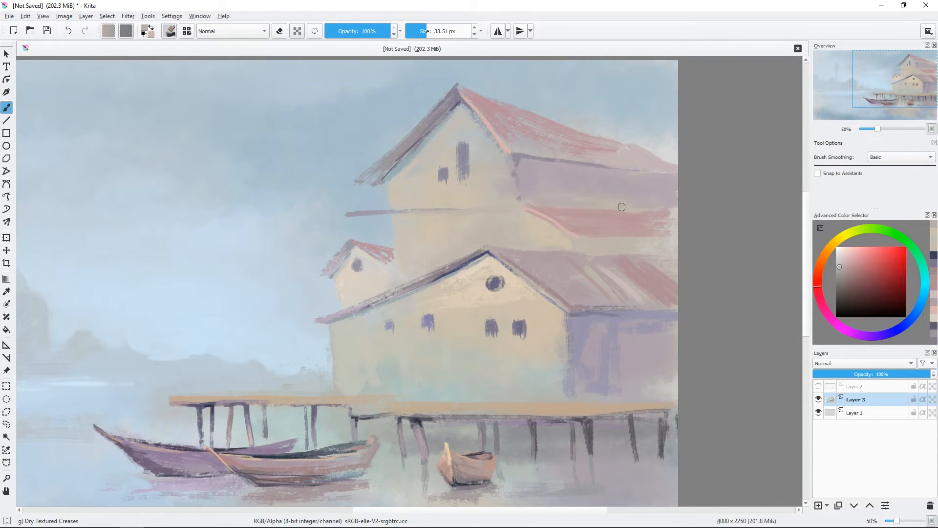
scroll(576, 291, "down", 3)
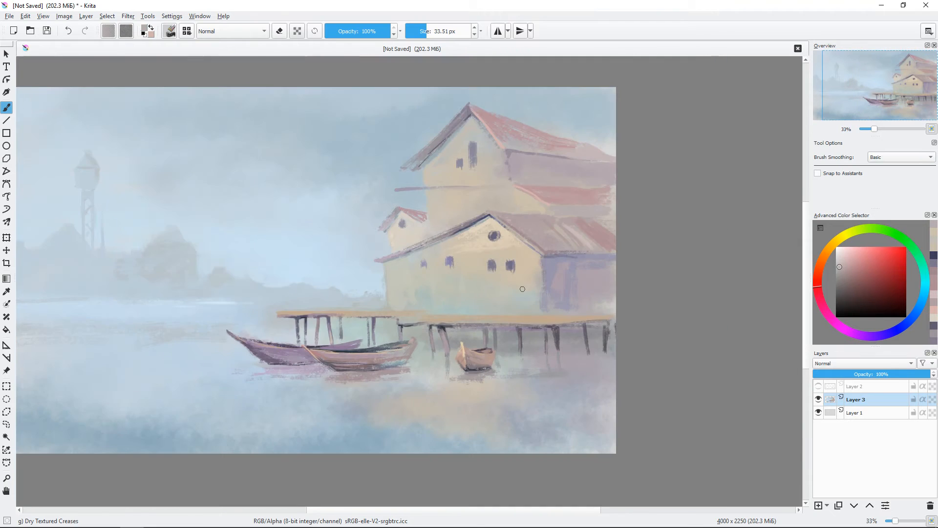
Step: Paint horizontal peach-orange plank streaks across the lower part of the front house's gable wall
scroll(579, 292, "up", 2)
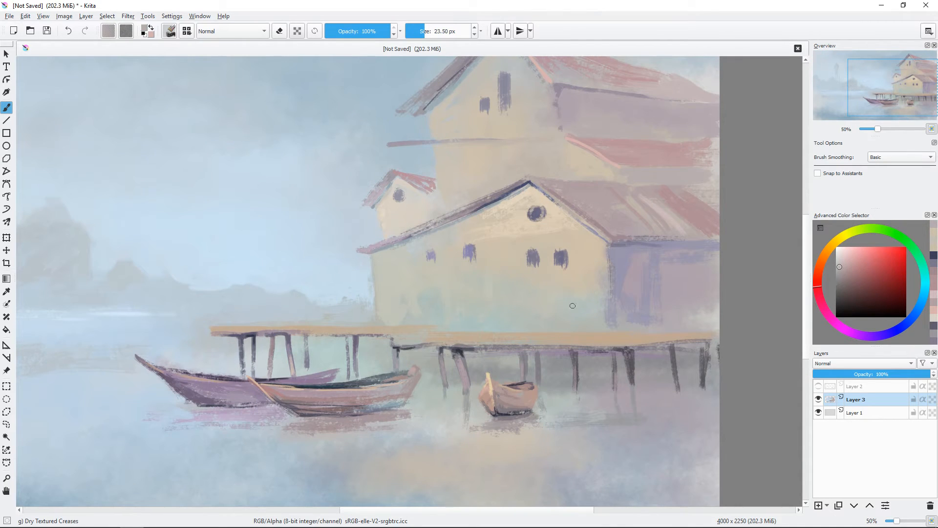
left_click(572, 305, "ctrl")
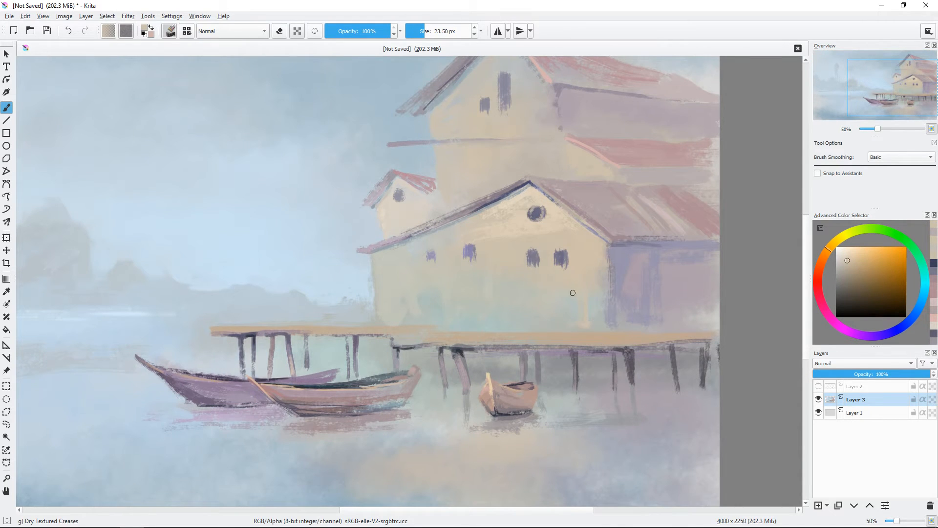
left_click(823, 256)
left_click(852, 262)
key("[")
left_click_drag(606, 305, 443, 302)
left_click_drag(594, 307, 604, 311)
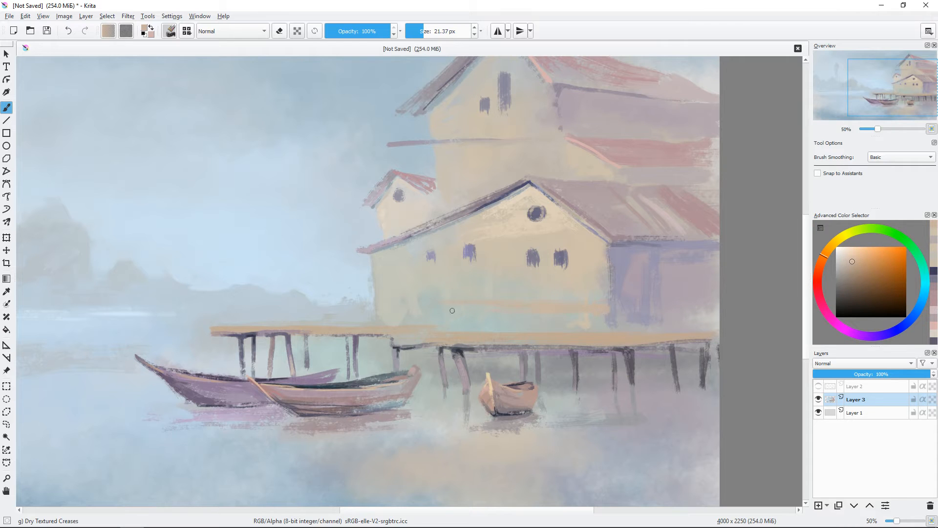
scroll(536, 282, "down", 1)
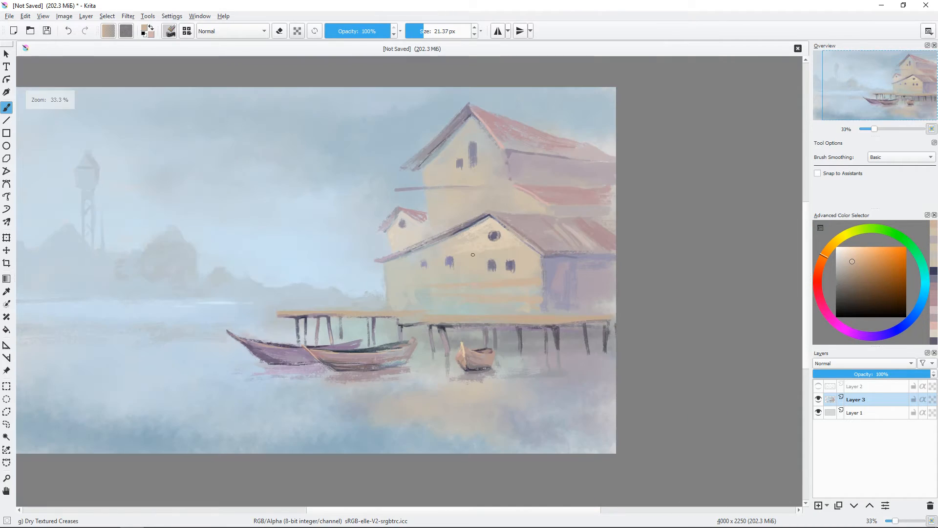
key("ctrl+plus")
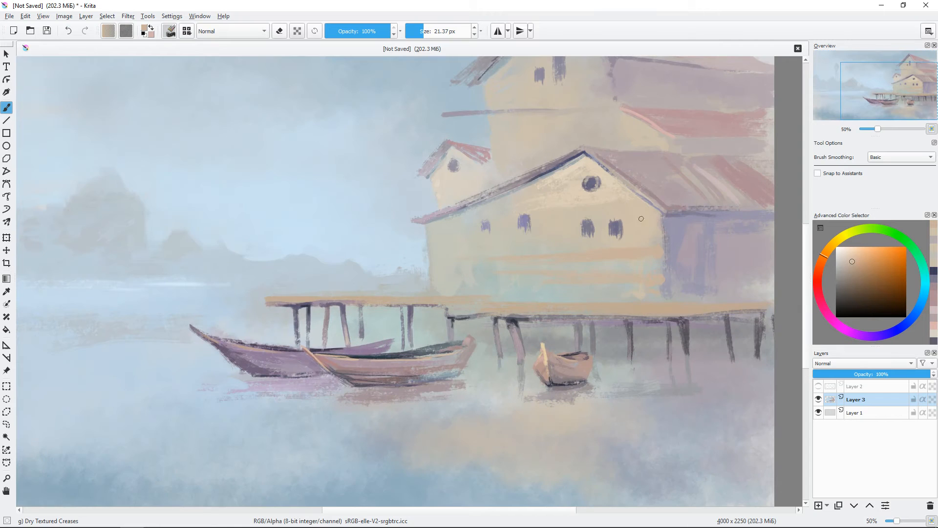
Step: Darken the shadow line under the front house's side eave with a deep blue stroke
left_click(859, 287)
left_click(901, 328)
mouse_move(684, 215)
left_mouse_down("shift")
mouse_move(673, 214)
mouse_move(746, 211)
left_mouse_up("shift")
mouse_move(703, 220)
left_mouse_down()
mouse_move(568, 222)
mouse_move(573, 251)
left_mouse_up()
Step: Add light orange highlights under the front house's gable window and on the wall near its corner
left_click(562, 224, "ctrl")
left_click(573, 247, "ctrl")
key("ctrl+plus")
left_click(856, 254)
left_click_drag(628, 227, 615, 232)
left_click_drag(579, 196, 574, 195, "shift")
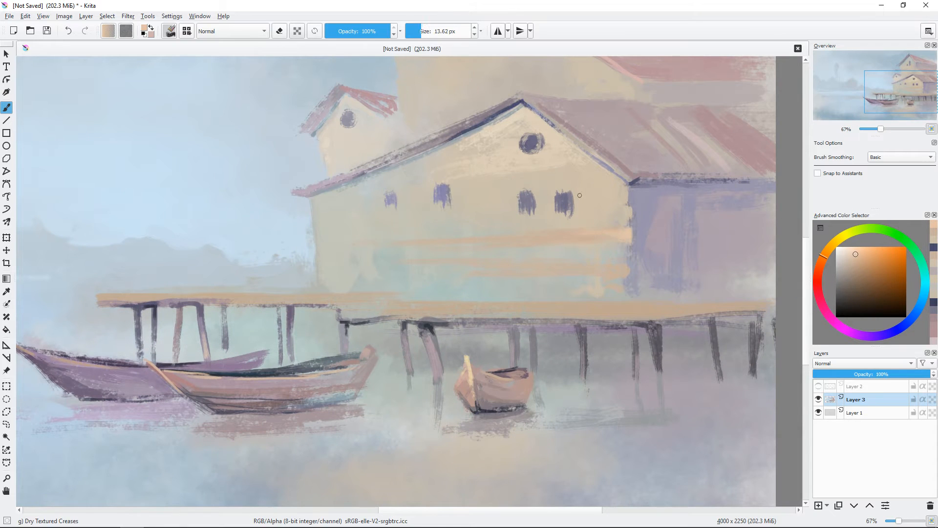
left_click(615, 263, "ctrl")
mouse_move(604, 255)
left_mouse_down()
mouse_move(606, 264)
mouse_move(628, 258)
left_mouse_up()
Step: Paint horizontal blue-purple and mauve plank strokes across the front house's shaded side wall
left_click(635, 250, "ctrl")
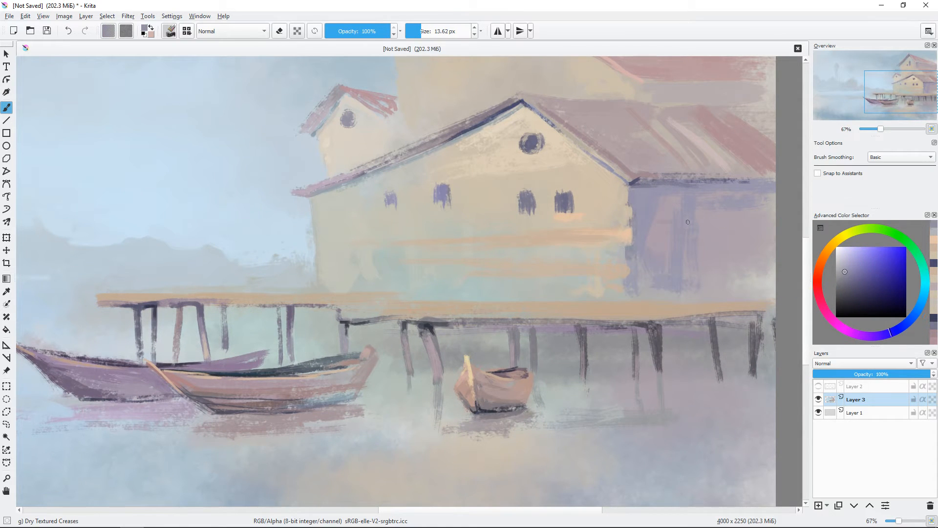
left_click_drag(688, 222, 713, 223, "shift")
left_click(712, 243, "ctrl")
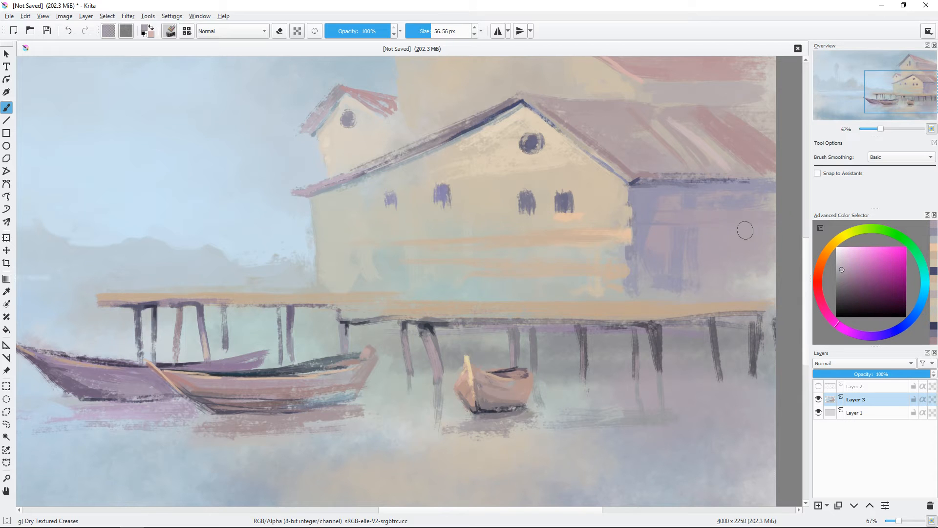
left_click(648, 218, "ctrl")
left_click_drag(678, 242, 621, 276)
left_click_drag(761, 280, 750, 280, "shift")
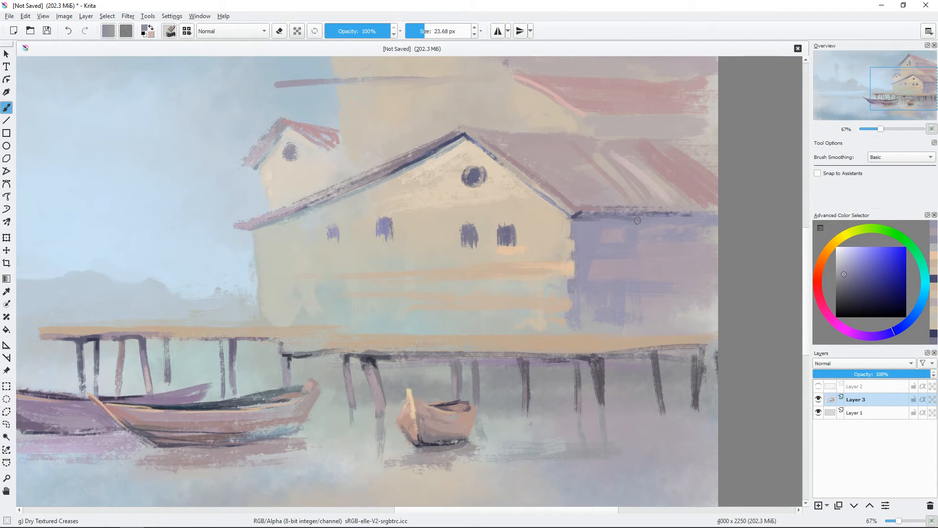
left_click_drag(637, 221, 637, 221, "shift")
left_click_drag(637, 220, 691, 218)
left_click_drag(564, 305, 617, 276)
Step: Paint thin grey-blue strokes along the base of the front house where the walls meet the deck
left_click_drag(619, 296, 614, 296, "shift")
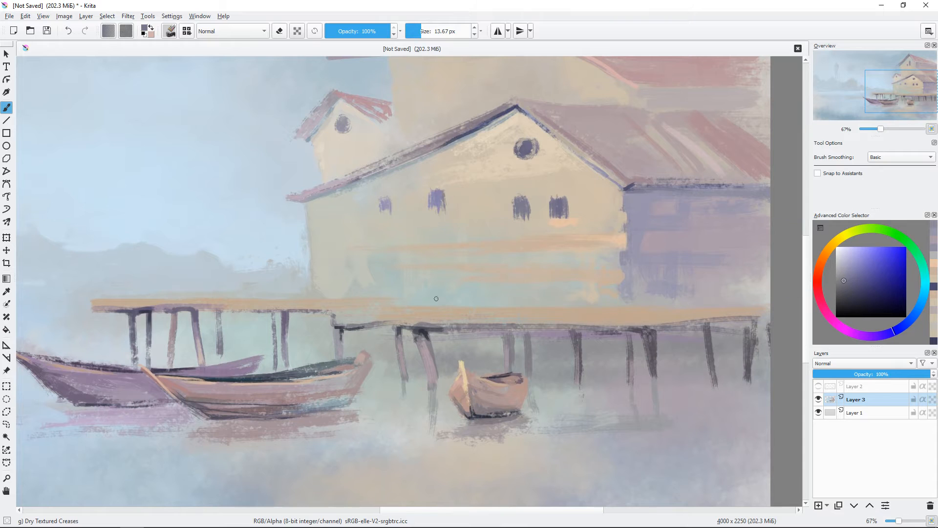
left_click_drag(514, 307, 665, 307)
left_click(630, 294, "ctrl")
left_click_drag(582, 304, 714, 306)
left_click(627, 308, "ctrl")
left_click(704, 314, "ctrl")
Step: Paint pale cream-orange highlights along the front edge of the deck below the house
left_click(852, 254)
left_click_drag(599, 325, 599, 325, "shift")
mouse_move(598, 325)
left_mouse_down()
mouse_move(714, 309)
mouse_move(628, 320)
mouse_move(654, 321)
left_mouse_up()
left_click(696, 318, "ctrl")
left_click(853, 248)
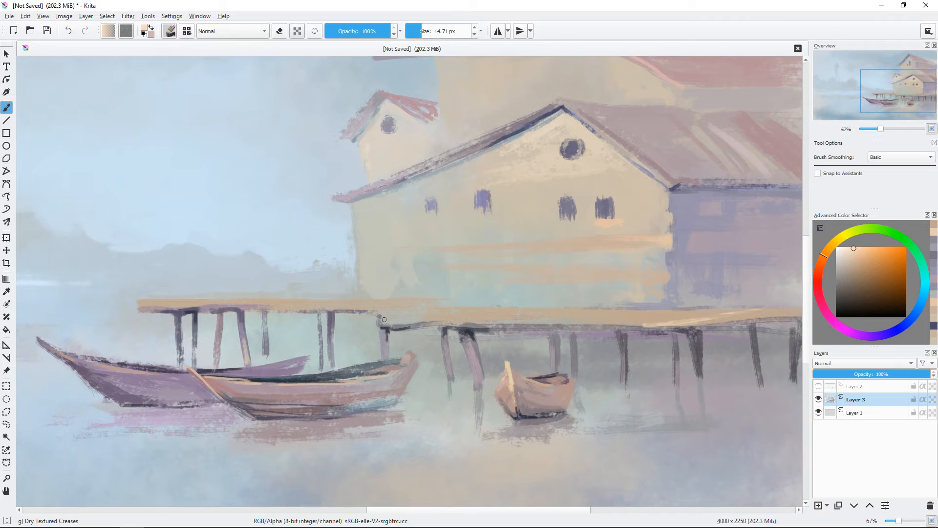
left_click_drag(384, 319, 797, 313)
left_click_drag(495, 299, 597, 308)
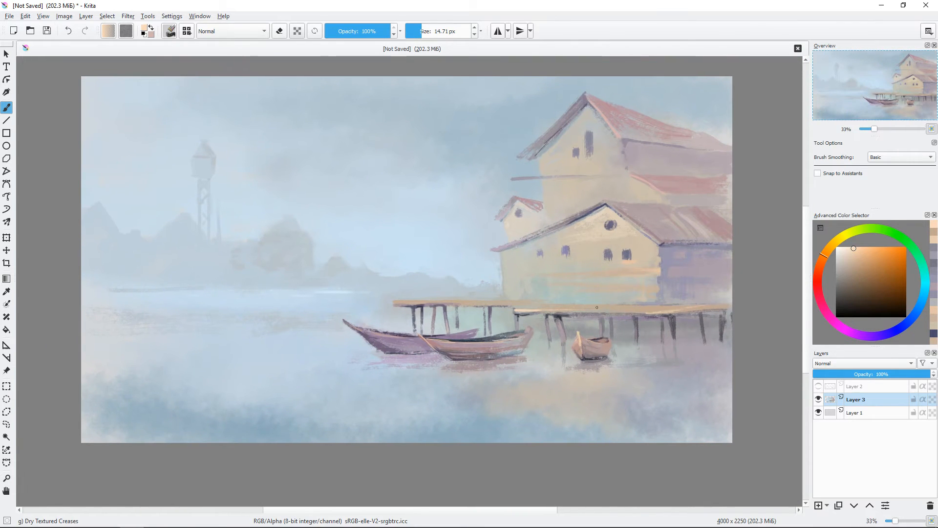
Step: Add warm orange strokes along the lower deck section above the two long boats
key("plus")
key("plus")
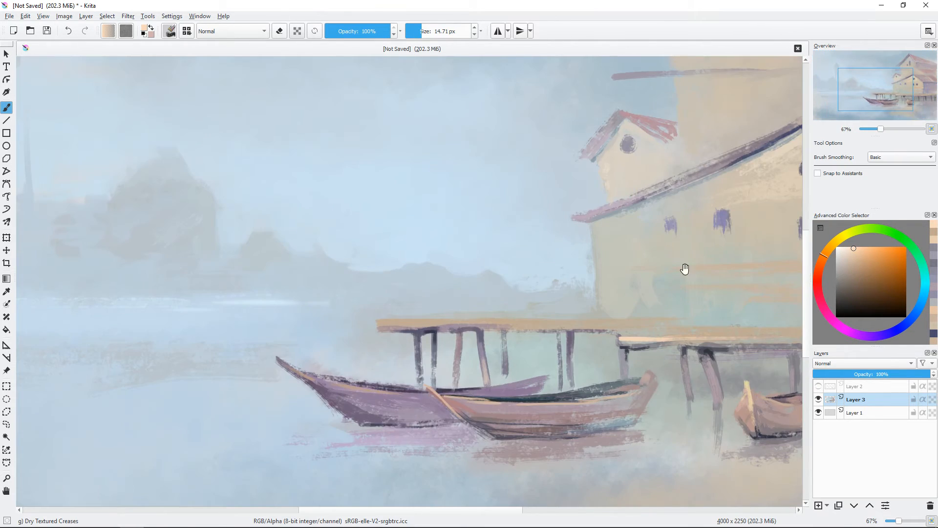
left_click_drag(684, 268, 580, 248)
mouse_move(542, 304)
left_mouse_down("shift")
mouse_move(599, 313)
mouse_move(594, 279)
left_mouse_up("shift")
left_click(864, 255)
key("minus")
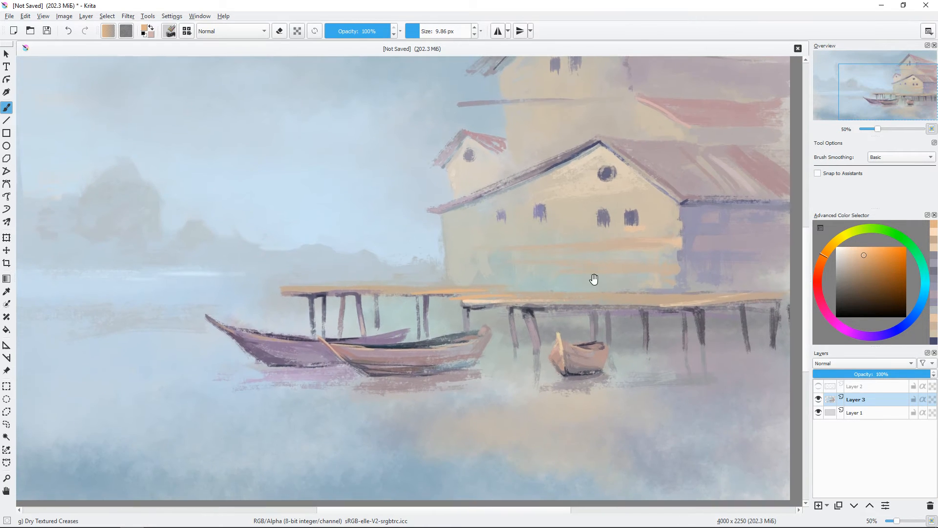
Step: Paint a thin railing with muted purple and tan posts at the outer end of the deck
left_click(377, 320, "ctrl")
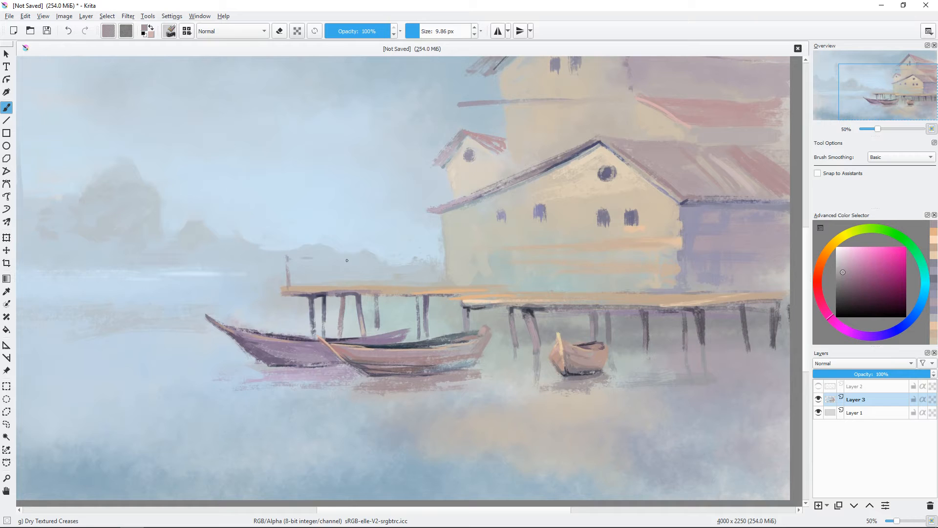
left_click(850, 268)
mouse_move(286, 255)
left_mouse_down()
mouse_move(314, 259)
mouse_move(334, 281)
mouse_move(336, 266)
mouse_move(323, 283)
left_mouse_up()
left_click(328, 290, "ctrl")
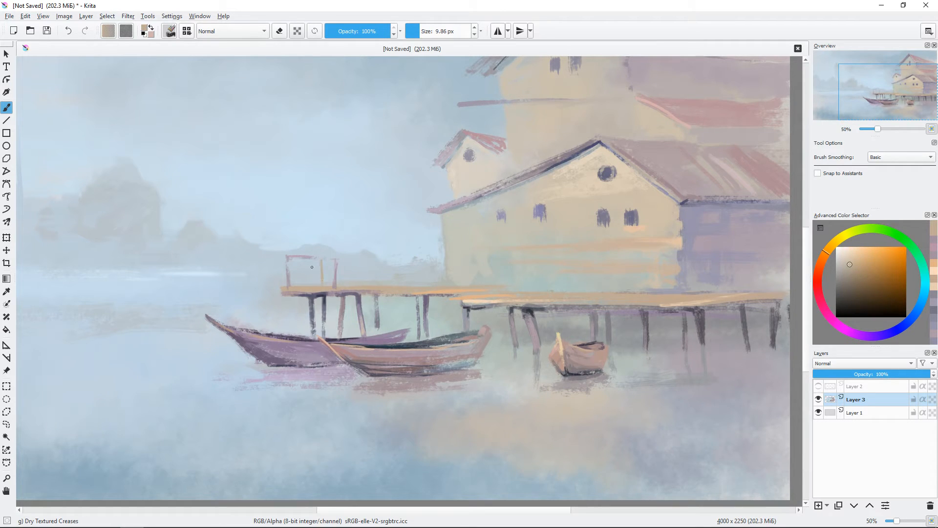
left_click(316, 258, "ctrl")
left_click(287, 261, "ctrl")
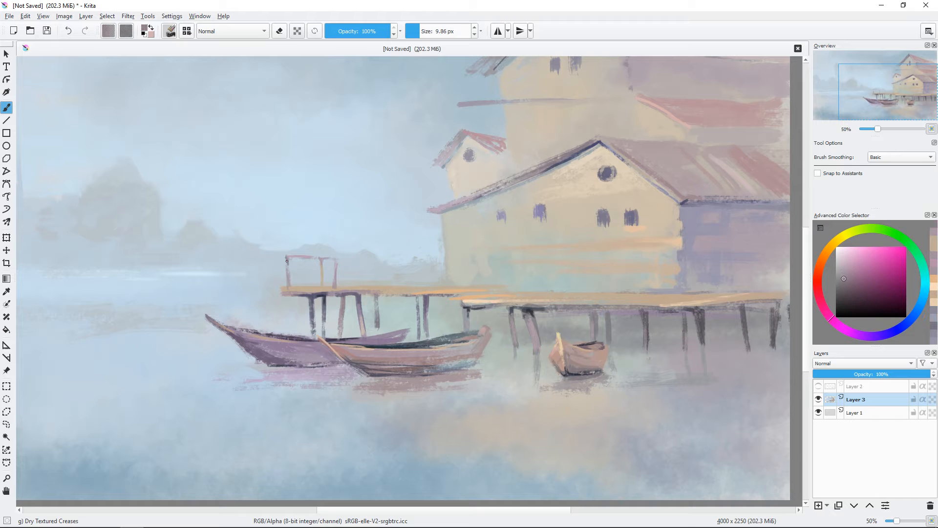
Step: Paint a second railing section nearer the house with a slanted purple post and tan-brown strokes
left_click_drag(474, 317, 547, 333)
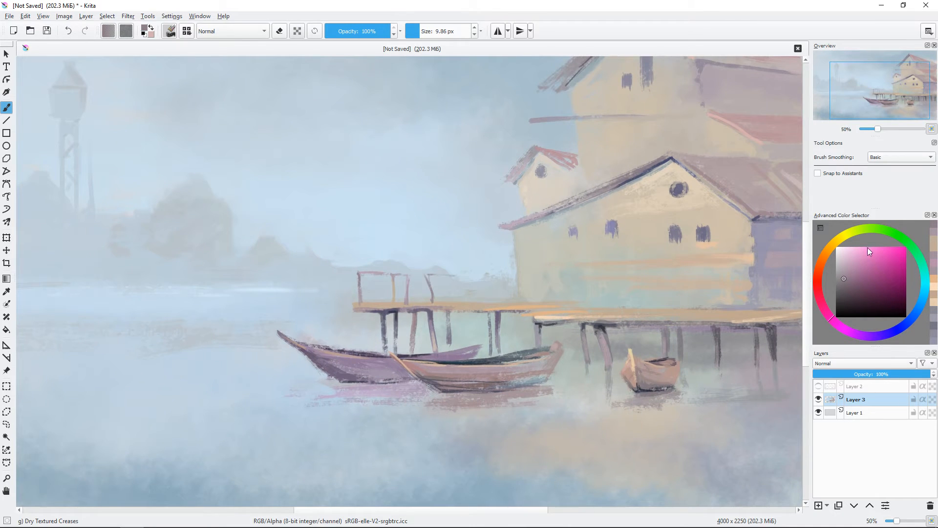
left_click(847, 268)
left_click(823, 255)
left_click_drag(430, 274, 466, 277)
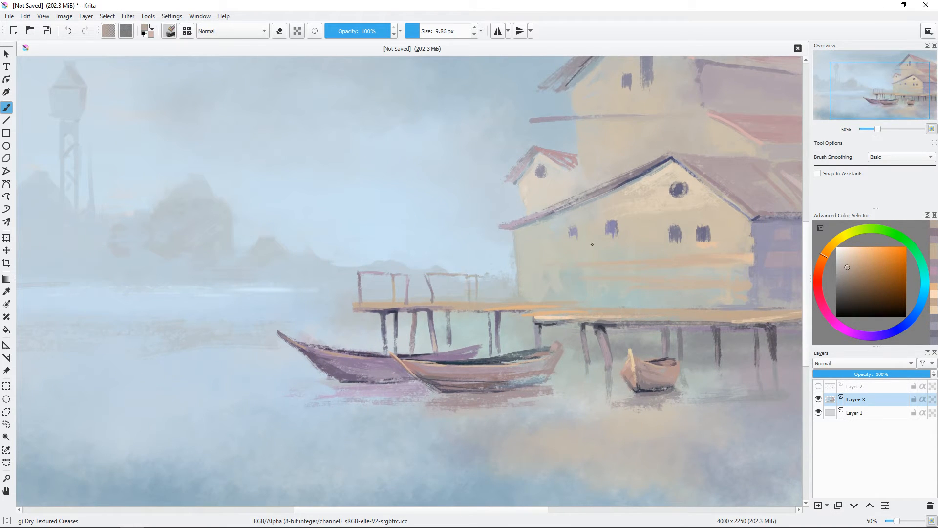
Step: Compare the whole painting with the Layer 2 sketch and hide the sketch again
left_click_drag(592, 244, 526, 295)
scroll(526, 295, "down", 1)
left_click_drag(491, 231, 507, 214)
left_click_drag(280, 279, 287, 280)
key("ctrl+z")
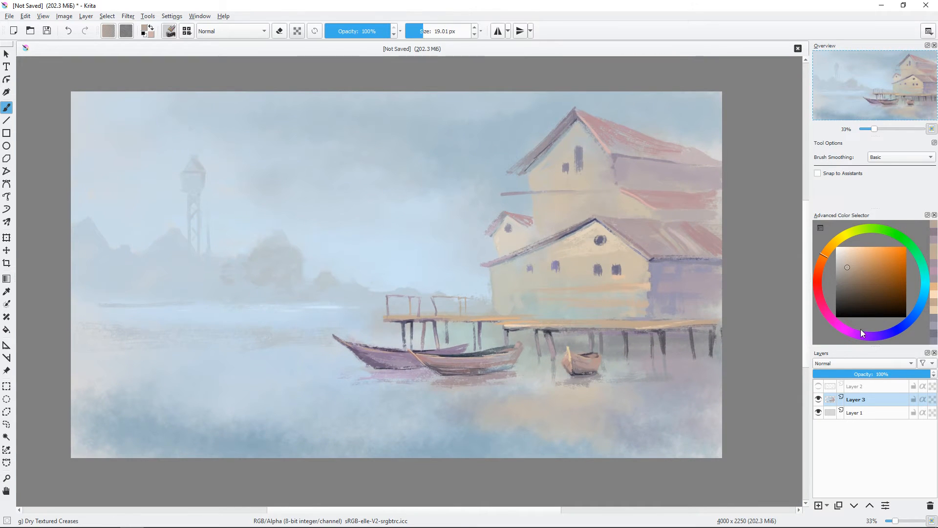
left_click(819, 386)
left_click(818, 386)
Step: Brush pale blue horizontal strokes over the open water in front of the boats and below the far shore
left_click_drag(288, 423, 294, 423)
left_click(294, 423, "ctrl")
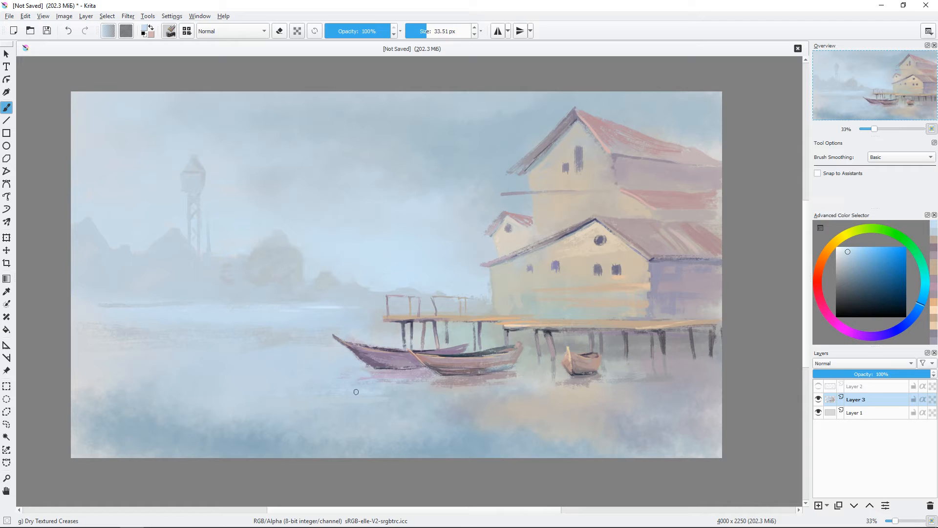
left_click(286, 357, "ctrl")
mouse_move(266, 356)
left_mouse_down()
mouse_move(191, 351)
mouse_move(207, 360)
mouse_move(205, 350)
mouse_move(351, 322)
left_mouse_up()
left_click(235, 318, "ctrl")
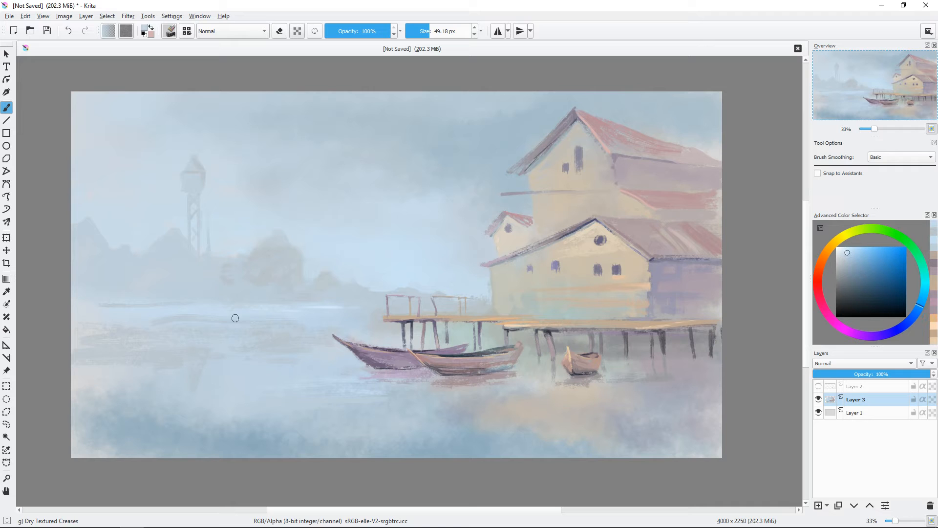
left_click(120, 315, "ctrl")
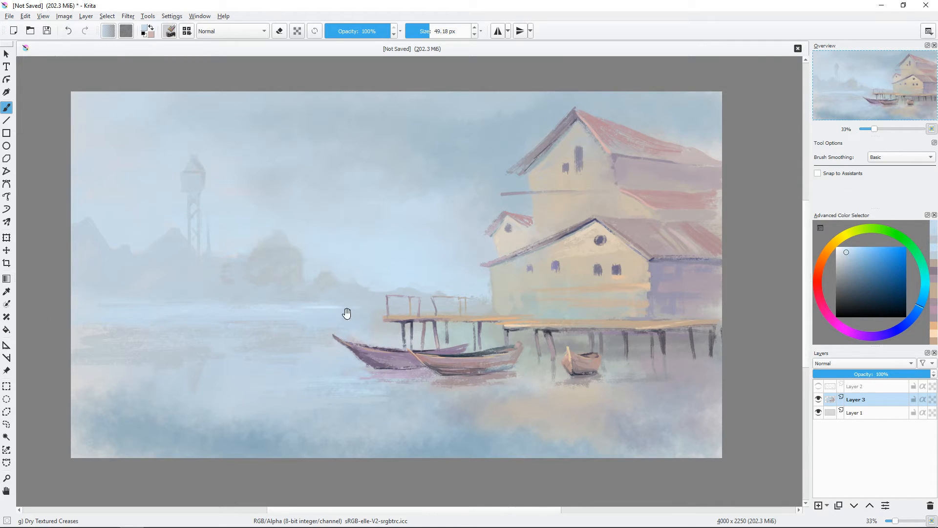
Step: Blend broad, soft blue strokes into the water near the canvas's left edge with a larger brush
left_click_drag(346, 313, 407, 277)
left_click(408, 277, "ctrl")
left_click_drag(223, 334, 228, 333)
left_click_drag(150, 338, 101, 338)
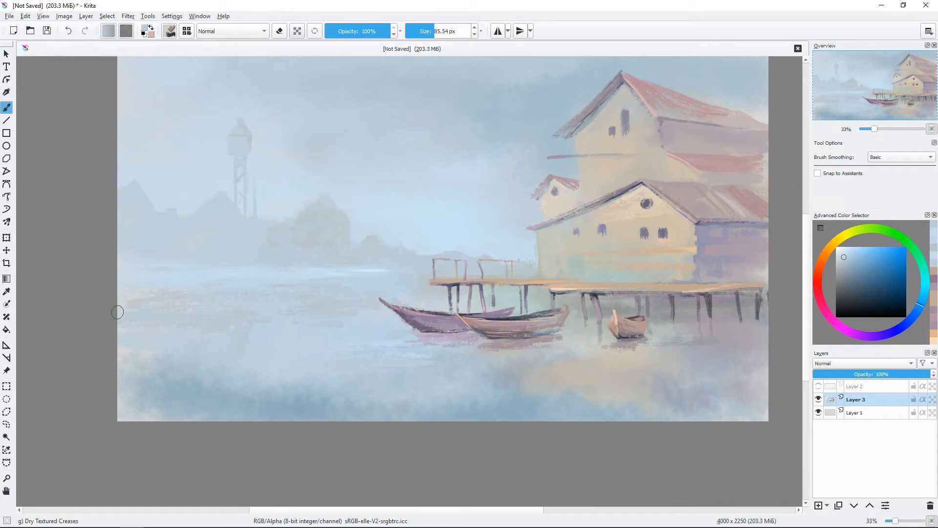
left_click(170, 354, "ctrl")
left_click_drag(492, 297, 455, 316)
Step: Paint a small faint grey-blue boat on the distant water, using the Layer 2 sketch as a guide
left_click_drag(515, 238, 509, 238)
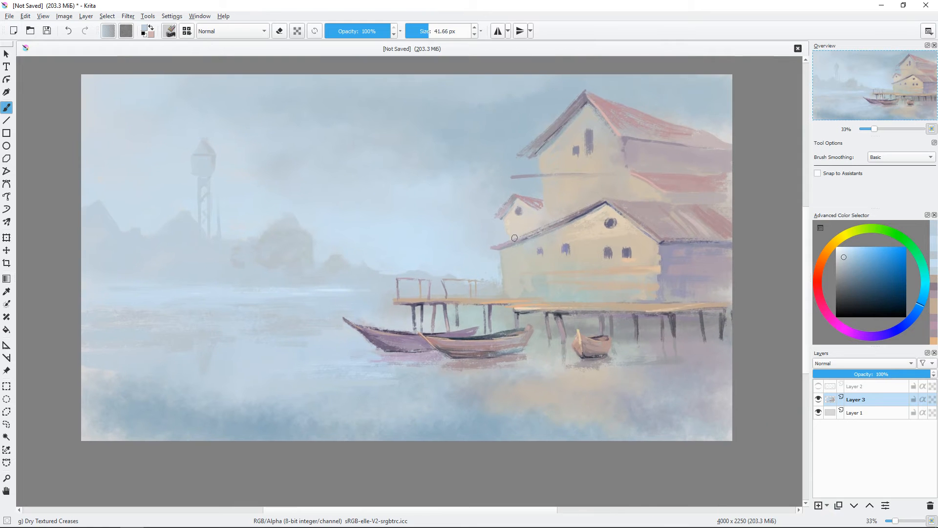
left_click(818, 386)
left_click(225, 299, "ctrl")
left_click_drag(214, 294, 210, 294)
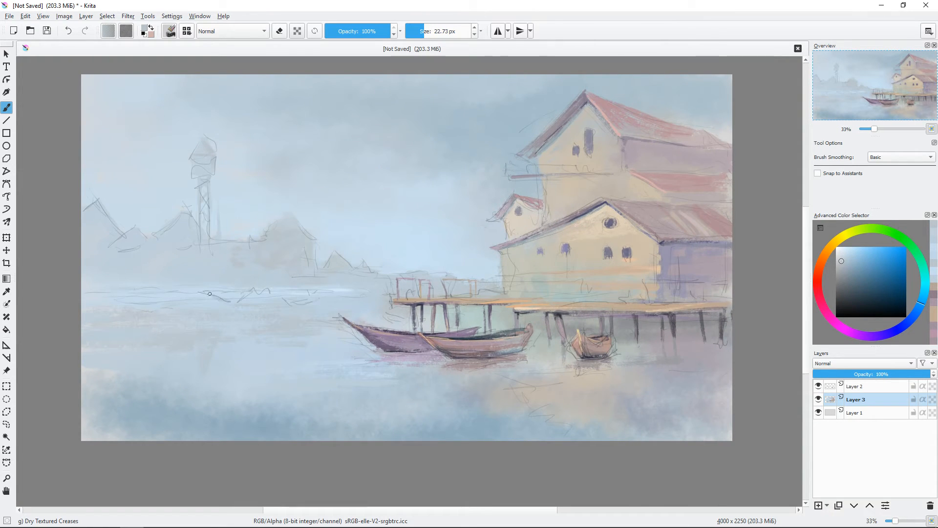
left_click(819, 386)
left_click(225, 303, "ctrl")
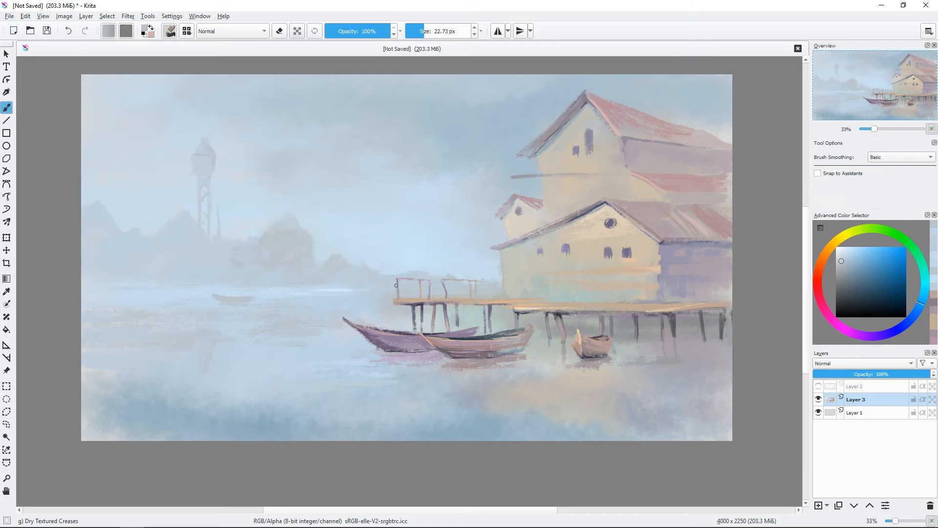
Step: Refine the faint distant boat's hull and paint a second, smaller boat to its right
key("ctrl+plus")
left_click_drag(232, 315, 346, 306)
left_click(225, 292, "ctrl")
mouse_move(227, 294)
left_mouse_down()
mouse_move(372, 290)
mouse_move(252, 303)
mouse_move(310, 309)
mouse_move(246, 304)
left_mouse_up()
left_click(252, 303, "ctrl")
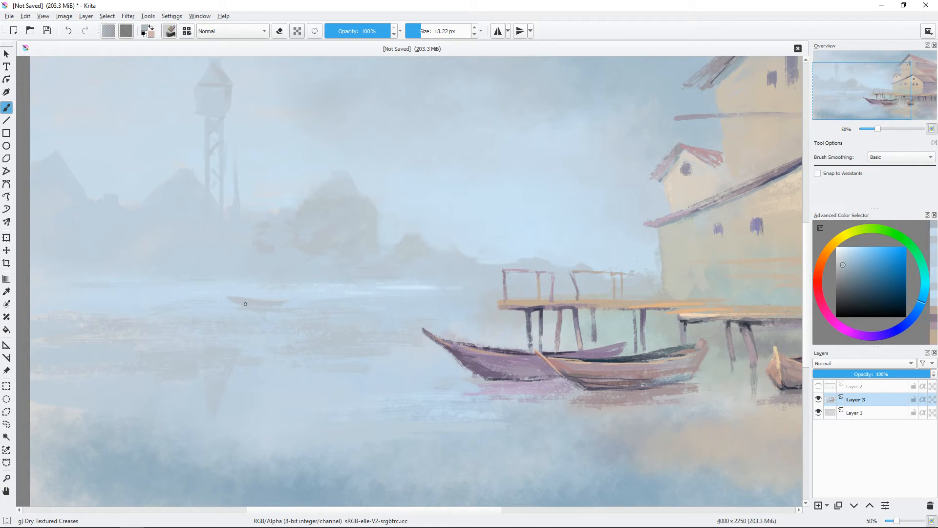
left_click(328, 298, "ctrl")
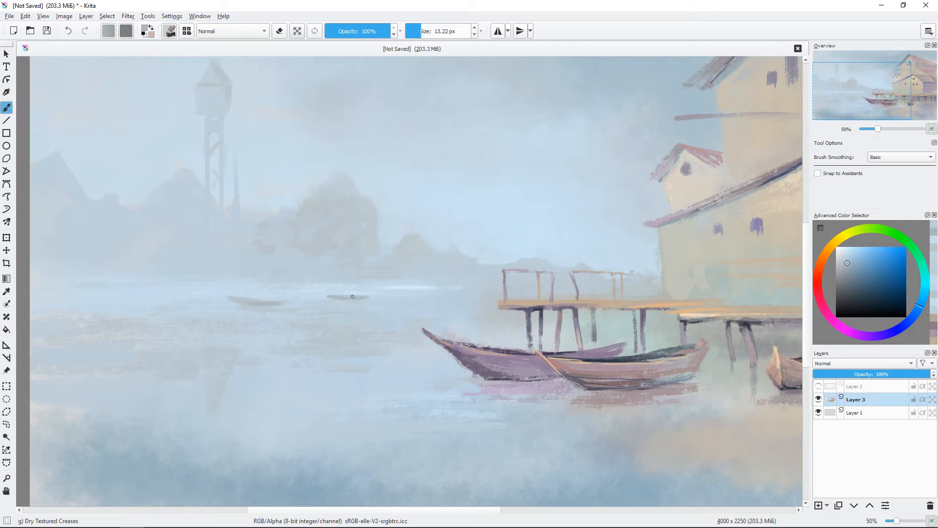
mouse_move(353, 296)
left_mouse_down()
mouse_move(363, 297)
mouse_move(350, 274)
left_mouse_up()
key("ctrl+minus")
key("ctrl+plus")
Step: Add thin masts to the two distant boats and a tiny figure in the larger one
left_click(256, 242, "ctrl")
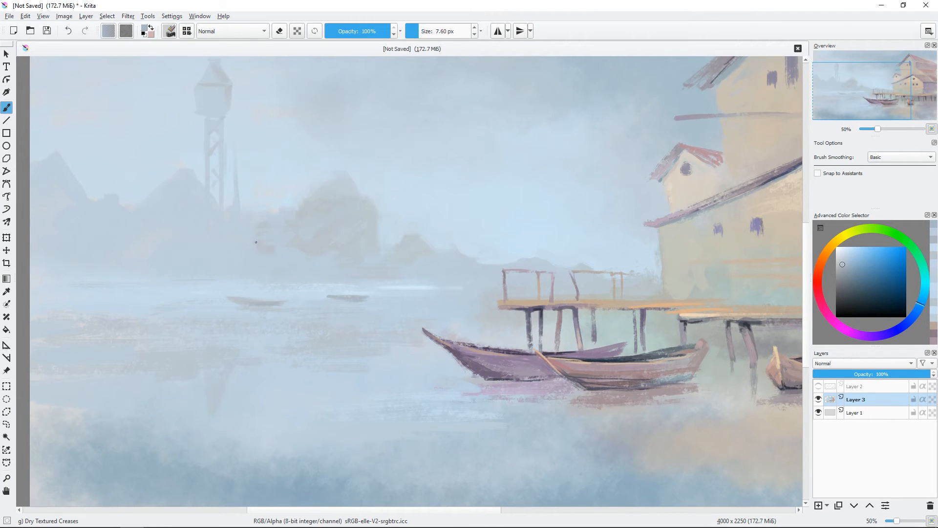
mouse_move(256, 299)
left_mouse_down()
mouse_move(256, 260)
mouse_move(259, 283)
mouse_move(288, 290)
left_mouse_up()
left_click(255, 261, "ctrl")
left_click(273, 287, "ctrl")
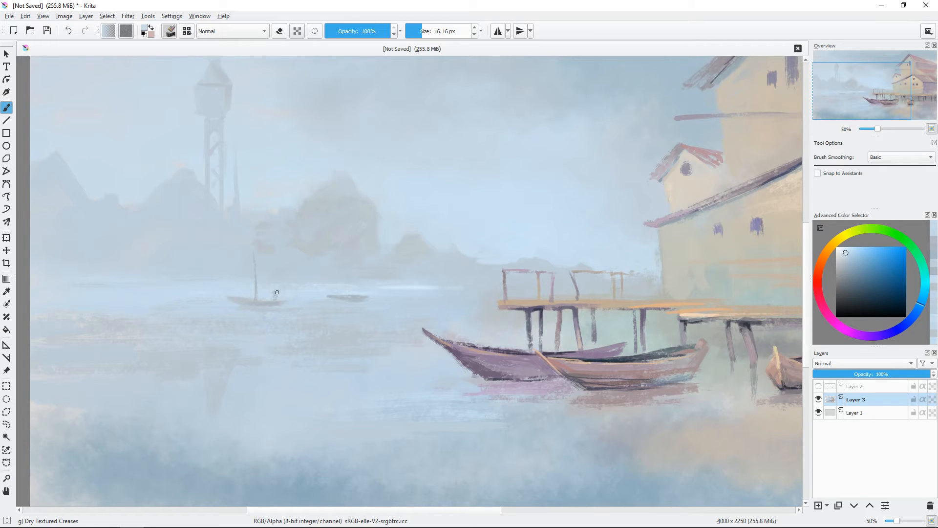
mouse_move(357, 294)
left_mouse_down()
mouse_move(337, 304)
mouse_move(342, 254)
left_mouse_up()
left_click(337, 307, "ctrl")
left_click_drag(325, 324, 295, 280)
left_click(185, 258, "ctrl")
Step: Repaint the top of the distant tower with a pointed roof, a defined cabin and a railed balcony
key("minus")
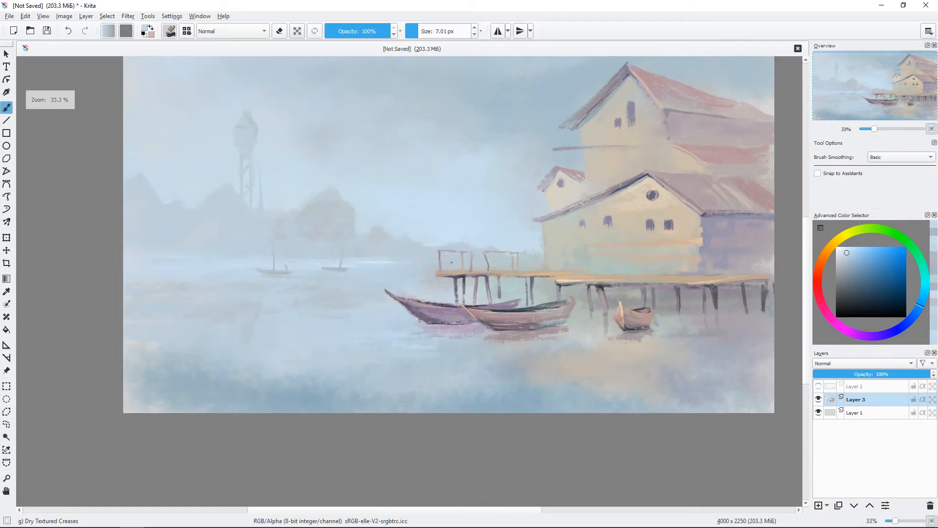
left_click_drag(480, 278, 443, 325)
key("plus")
key("plus")
left_click_drag(307, 276, 528, 401)
mouse_move(253, 215)
left_mouse_down()
mouse_move(262, 215)
mouse_move(247, 208)
left_mouse_up()
left_click(229, 190, "ctrl")
left_click(272, 205, "ctrl")
left_click_drag(256, 171, 236, 157)
left_click_drag(264, 201, 256, 201)
left_click(241, 226, "ctrl")
left_click_drag(207, 226, 267, 229)
left_click_drag(210, 215, 202, 227)
left_click_drag(296, 223, 294, 224)
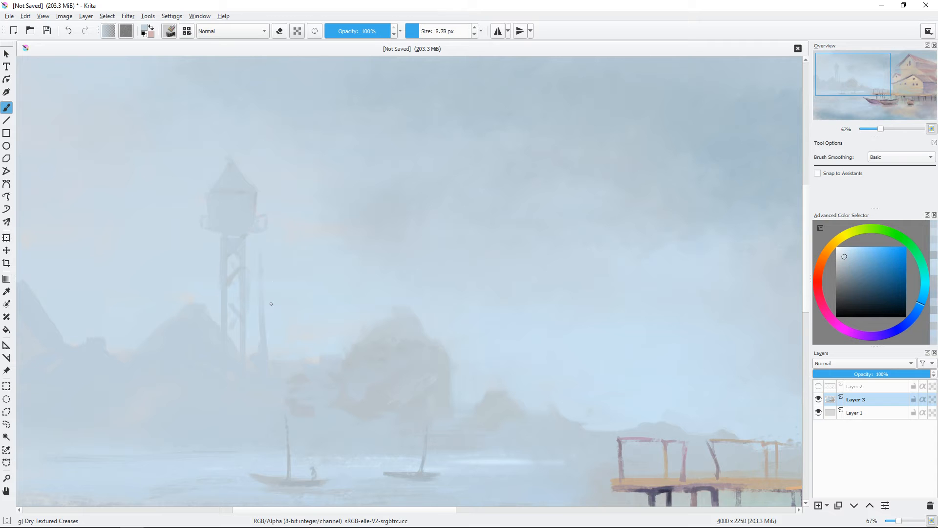
Step: Add a second thin pole beside the tower and narrow its cabin beneath the overhanging roof with pale sky colour
left_click_drag(262, 377, 265, 409)
left_click(206, 228, "ctrl")
left_click_drag(205, 228, 213, 228)
mouse_move(211, 227)
left_mouse_down()
mouse_move(212, 242)
mouse_move(256, 241)
left_mouse_up()
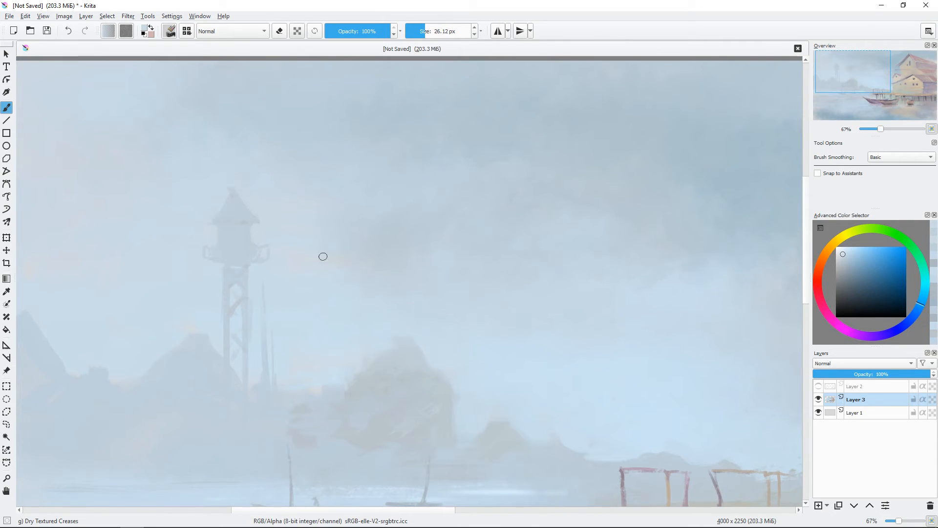
left_click_drag(323, 256, 299, 221)
left_click_drag(329, 250, 324, 250)
Step: Paint outward-splaying legs and bracing on the distant tower's support
left_click_drag(199, 273, 190, 308)
left_click_drag(227, 277, 233, 296)
left_click_drag(257, 342, 276, 356)
left_click(237, 326, "ctrl")
Step: Soften the right edge of the misty tree clump beside the tower with pale blue strokes
scroll(273, 313, "down", 2)
mouse_move(437, 333)
left_mouse_down()
mouse_move(400, 254)
mouse_move(388, 249)
mouse_move(414, 204)
mouse_move(494, 216)
left_mouse_up()
scroll(413, 229, "up", 1)
left_click(332, 221, "ctrl")
left_click_drag(327, 222, 331, 222)
left_click_drag(315, 215, 329, 249)
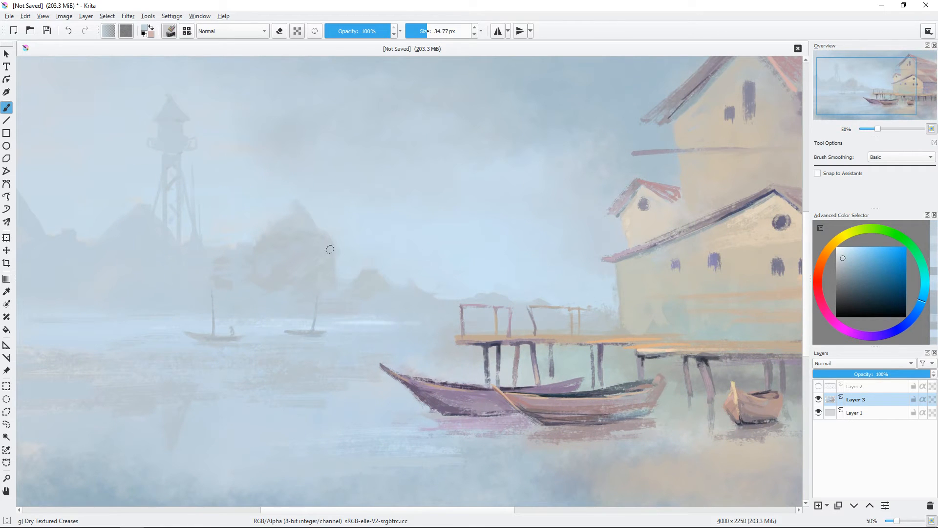
Step: Reshape the misty tree clump beside the tower into a distant house silhouette with a pointed roof and a straighter right side
left_click(309, 209, "ctrl")
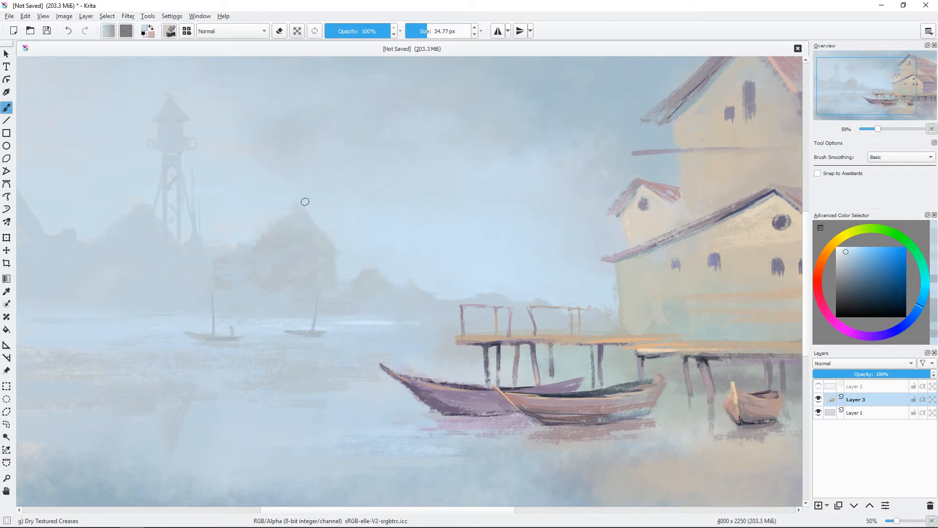
left_click(263, 276, "ctrl")
left_click_drag(134, 204, 105, 235)
left_click_drag(197, 197, 321, 185)
left_click(241, 235, "ctrl")
mouse_move(273, 215)
left_mouse_down()
mouse_move(206, 226)
mouse_move(235, 221)
left_mouse_up()
mouse_move(495, 377)
left_mouse_down()
mouse_move(343, 314)
mouse_move(350, 322)
left_mouse_up()
left_click(374, 203, "ctrl")
left_click_drag(386, 212, 371, 214)
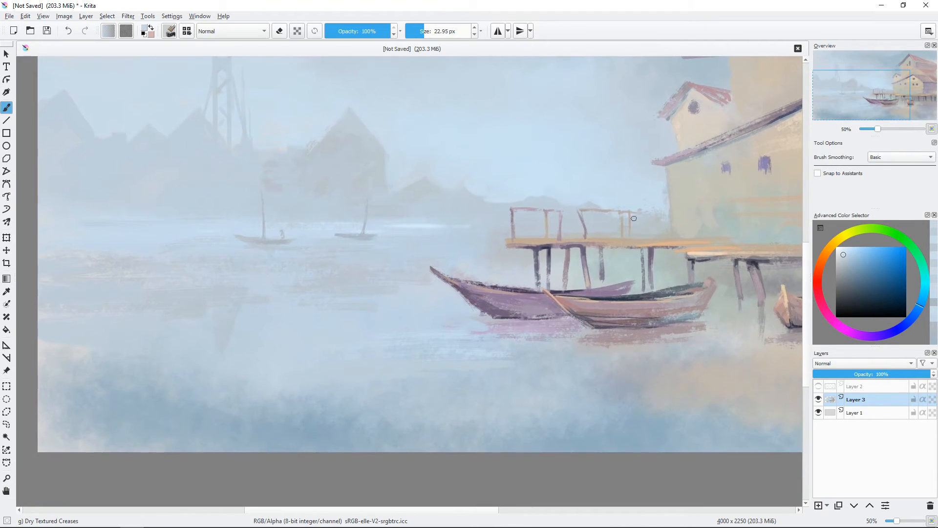
Step: Paint a thin pale pink highlight along the left roof edge of the lower front house with a brush of about 9 px
scroll(394, 208, "down", 1)
key("ctrl+plus")
key("ctrl+plus")
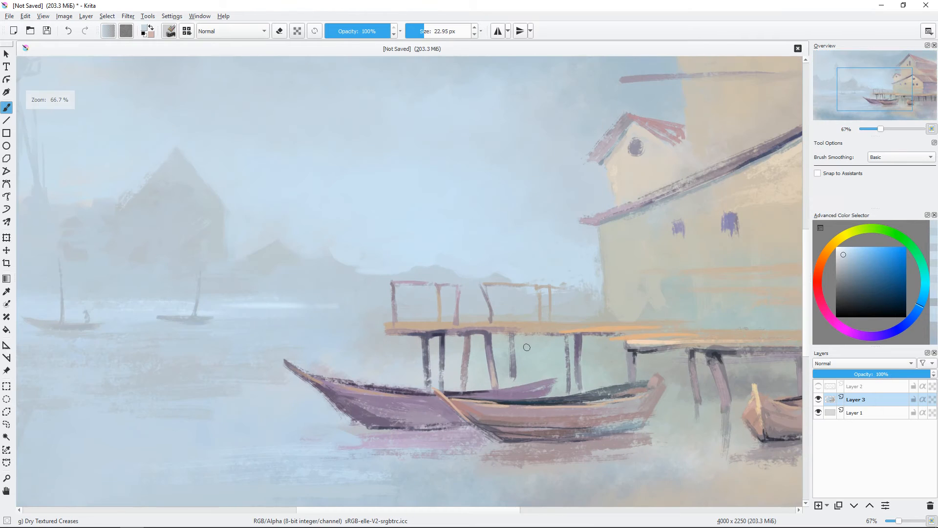
left_click_drag(606, 250, 346, 275)
left_click(318, 278, "ctrl")
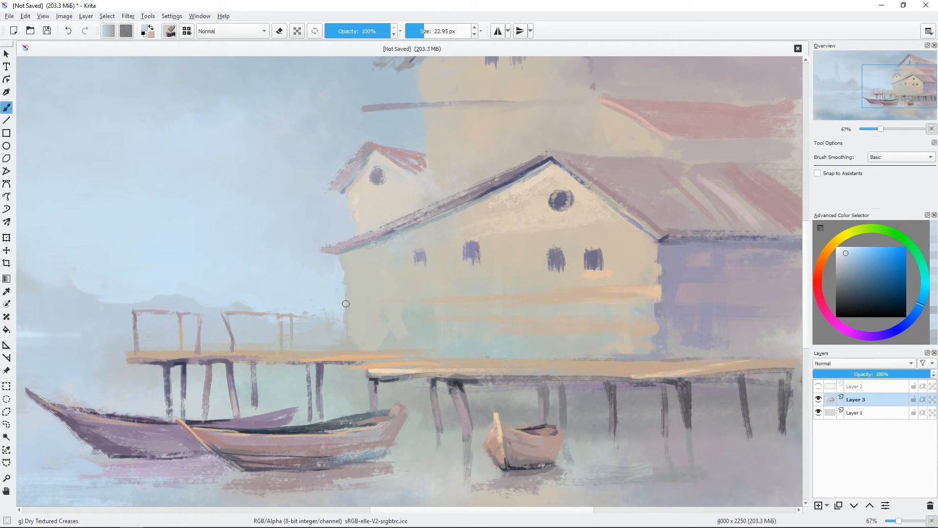
left_click(420, 31)
left_click(835, 323)
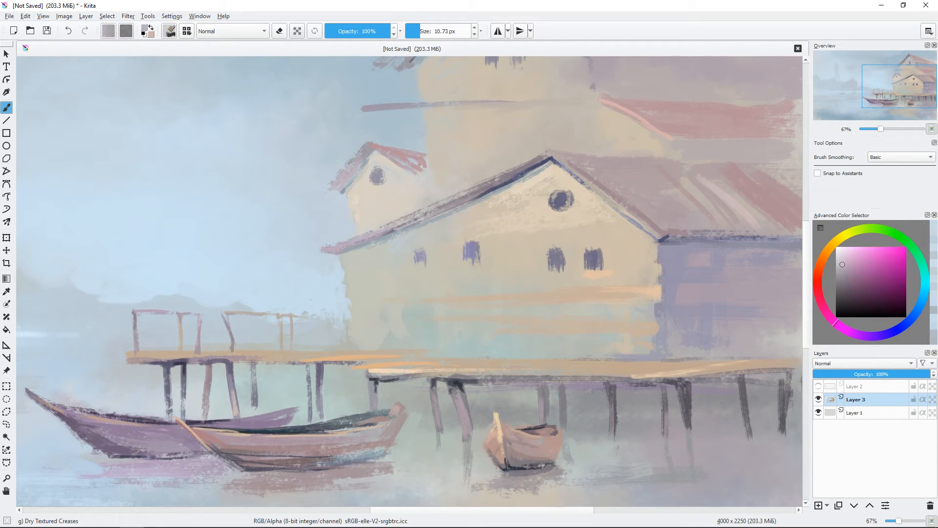
left_click(847, 253)
left_click(818, 286)
left_click_drag(319, 248, 416, 211)
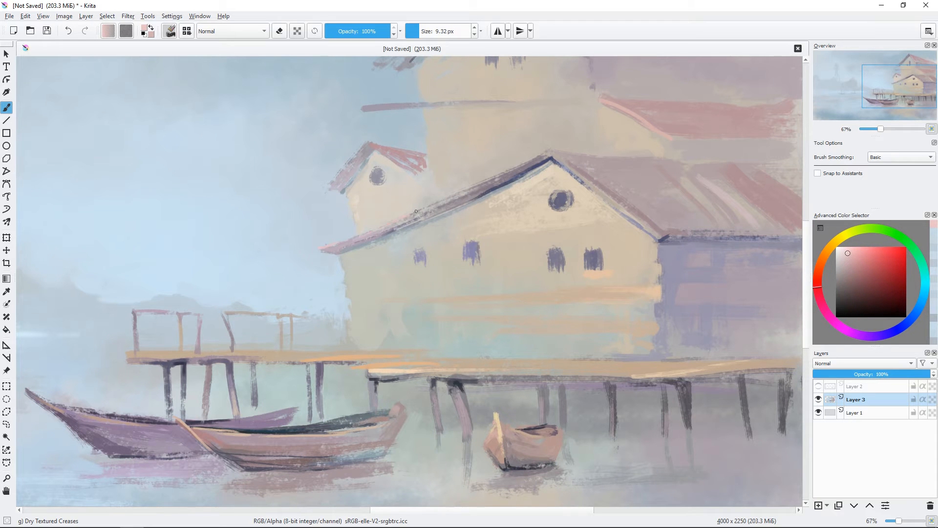
Step: Darken the second small window from the left on the lower house with dark blue strokes
left_click_drag(503, 215, 447, 185)
left_click_drag(398, 234, 411, 229)
left_click(466, 144, "ctrl")
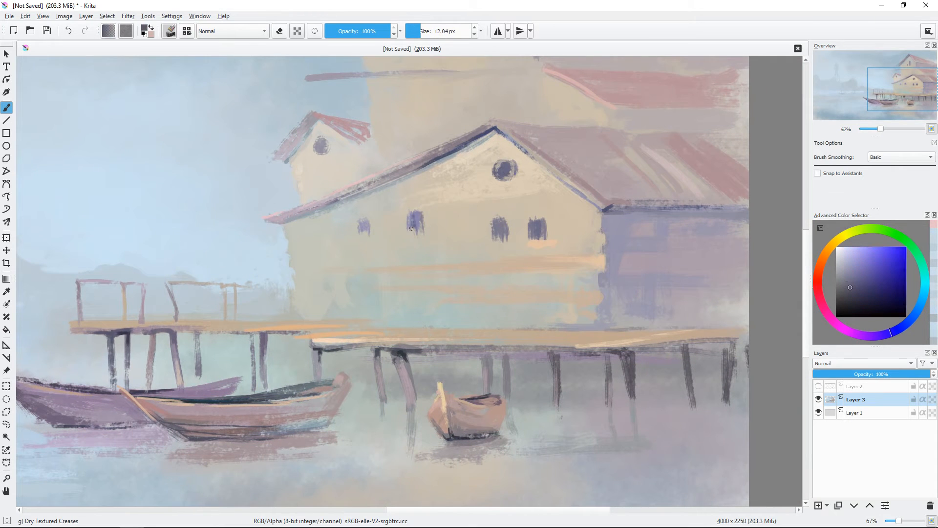
Step: Paint the balcony beam across the tall house in grey-blue and start its railing with a thin purple-grey post at the outer end
left_click_drag(569, 222, 544, 355)
left_click(355, 147, "ctrl")
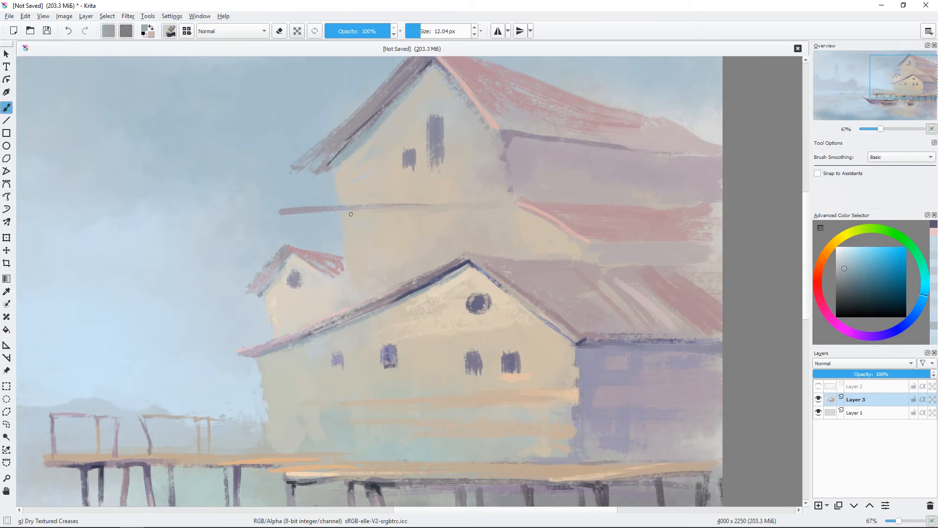
left_click_drag(360, 213, 513, 206)
left_click(290, 212, "ctrl")
left_click_drag(278, 180, 289, 208)
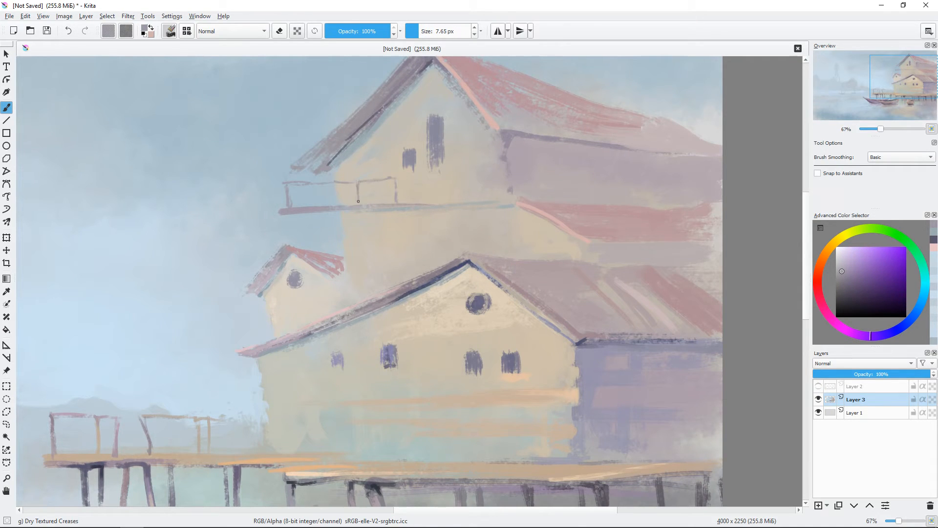
Step: Paint the remaining posts and rails of the balcony railing across the tall house in purple-grey with a thin brush of about 11 px
mouse_move(311, 221)
left_mouse_down()
mouse_move(297, 214)
mouse_move(335, 211)
left_mouse_up()
left_click(309, 224, "ctrl")
left_click_drag(481, 146, 479, 146, "shift")
left_click(411, 162, "ctrl")
left_click_drag(405, 169, 417, 168)
left_click_drag(431, 165, 437, 164)
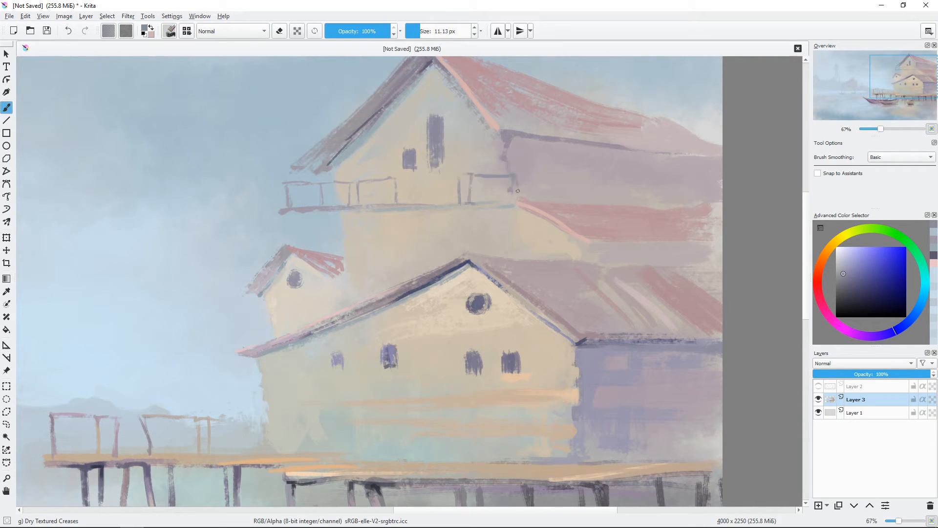
left_click_drag(467, 202, 466, 201, "shift")
Step: Reinforce the inner end of the balcony beam on the tall house with a darker blue-grey stroke
key("minus")
left_click_drag(532, 270, 538, 266)
left_click(850, 282)
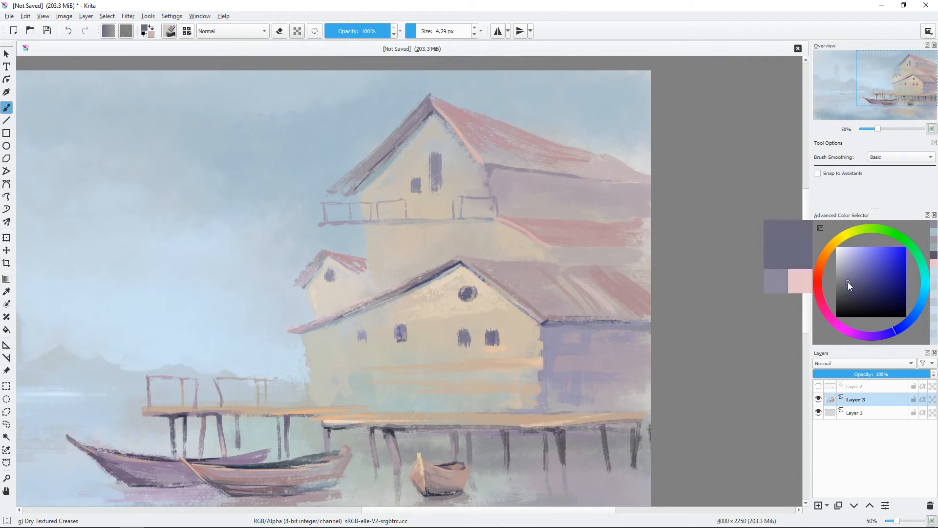
left_click_drag(421, 224, 496, 220, "shift")
left_click_drag(532, 195, 530, 195, "shift")
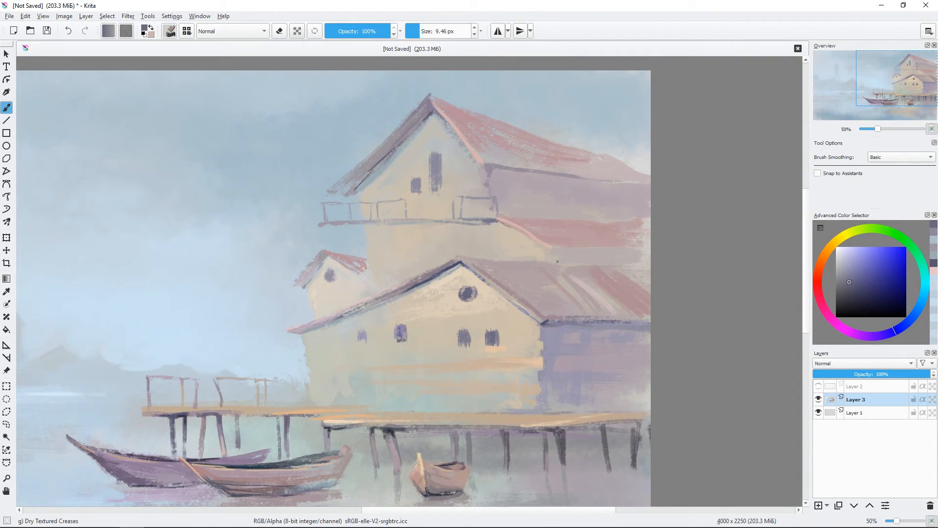
Step: Brush soft beige and orange plank strokes onto the tall house's wall below the balcony with a brush of about 31 px
left_click(441, 237, "ctrl")
left_click_drag(493, 247, 488, 238, "shift")
left_click_drag(455, 239, 486, 236)
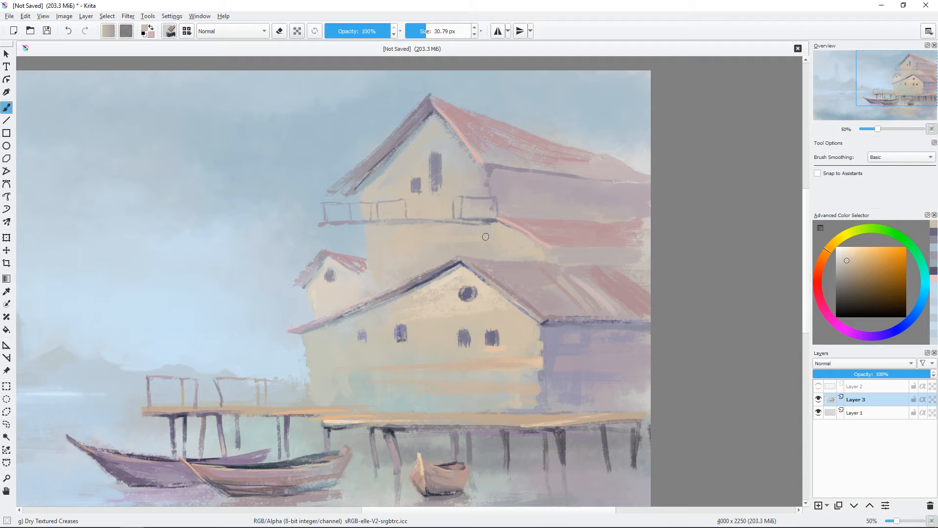
left_click(518, 263, "ctrl")
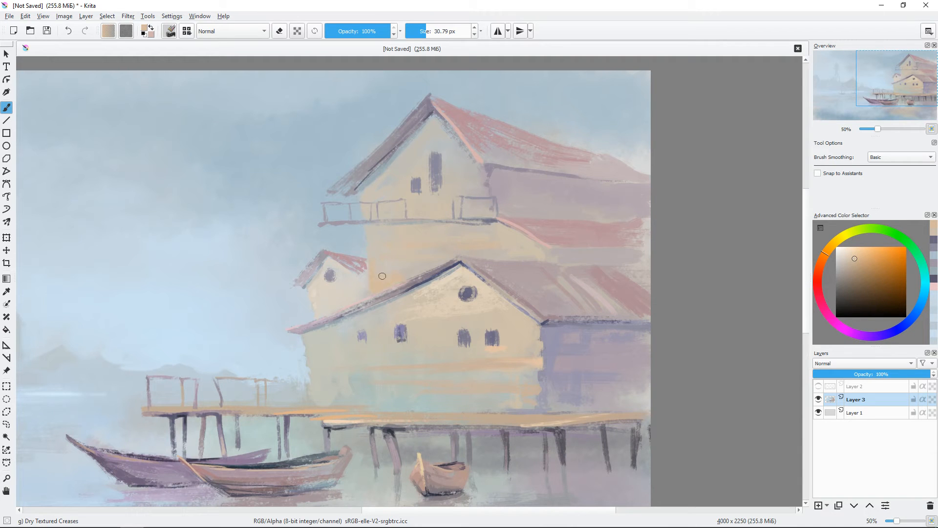
left_click_drag(382, 276, 372, 276, "shift")
Step: Define the right roof slope of the small house in dusty pink and clean up the wall edge below with beige, brush about 17 px
key("plus")
left_click(349, 253, "ctrl")
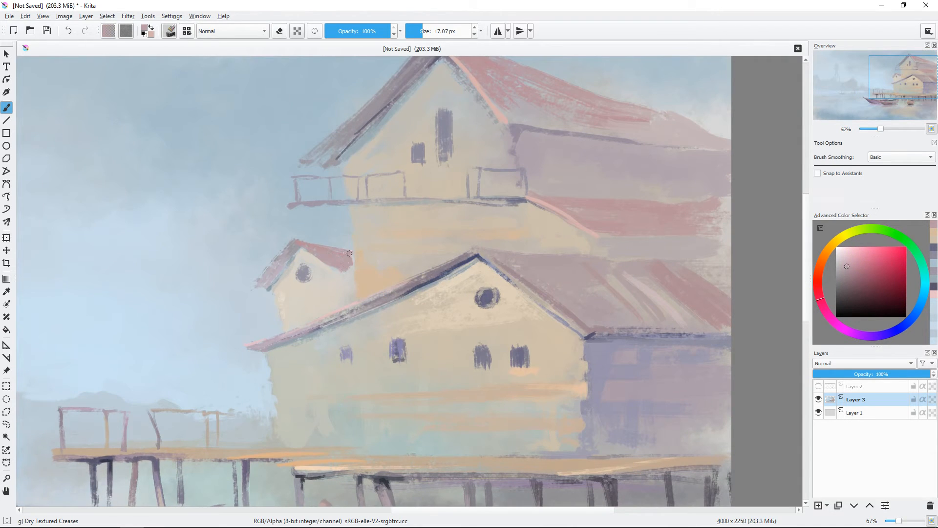
left_click(355, 277, "ctrl")
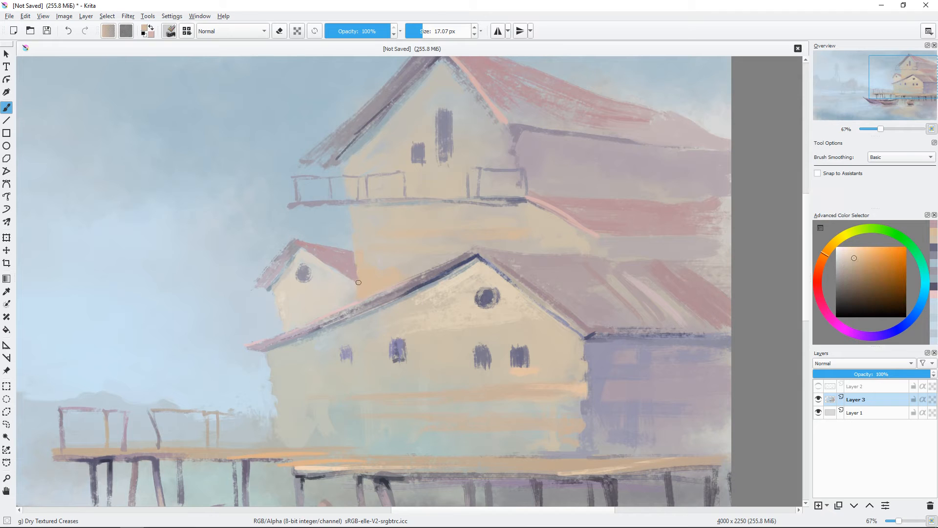
left_click_drag(349, 277, 324, 302)
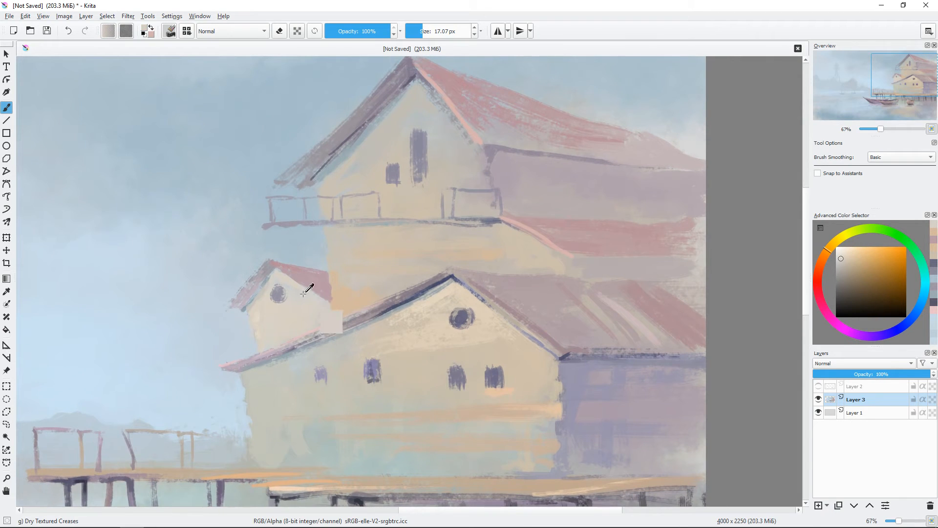
Step: Add a thin dark blue-grey shadow line under the small house's roof edge with a brush of about 8 px
left_click(300, 297, "ctrl")
left_click(903, 326)
left_click_drag(281, 269, 296, 282, "shift")
left_click(855, 290)
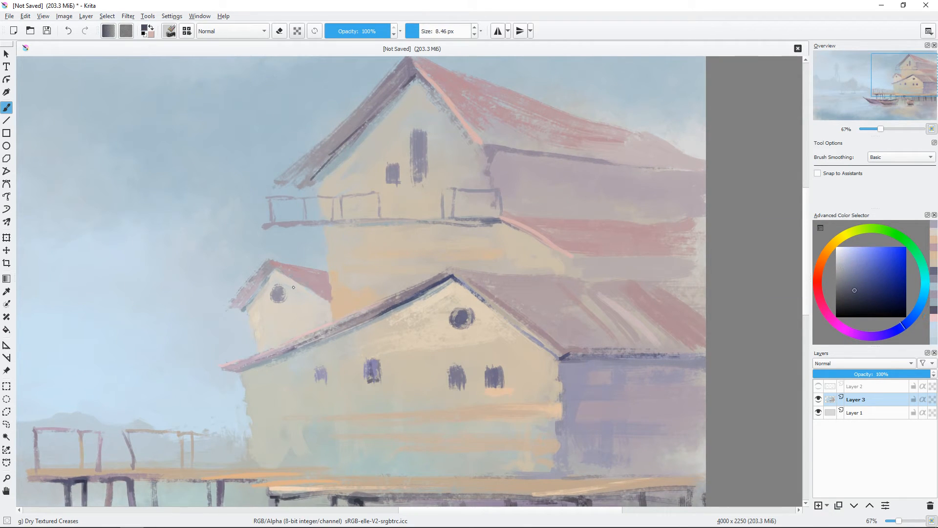
left_click_drag(456, 273, 411, 212)
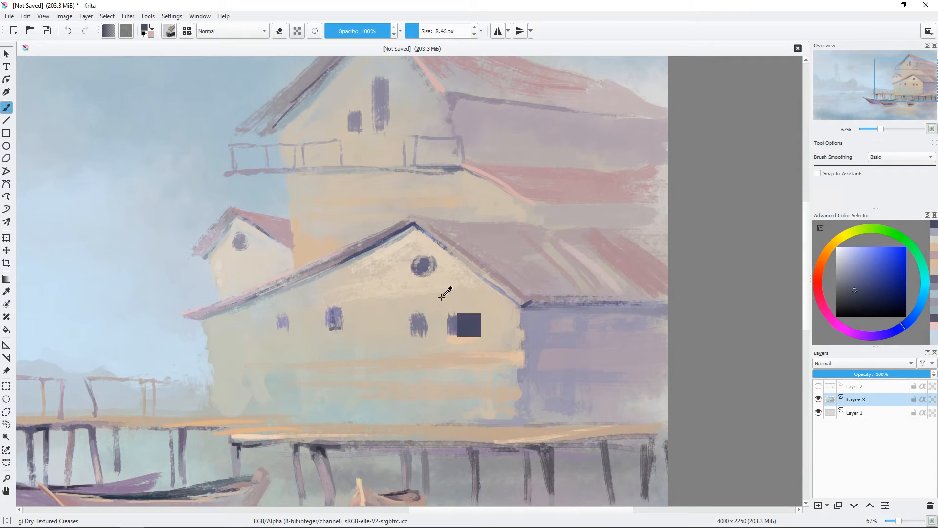
Step: Brush beige and pale orange plank strokes onto the tall house's gable wall, starting with a brush of about 39 px
left_click(445, 293, "ctrl")
left_click_drag(468, 290, 480, 292, "shift")
left_click_drag(536, 197, 555, 284)
left_click(391, 154, "ctrl")
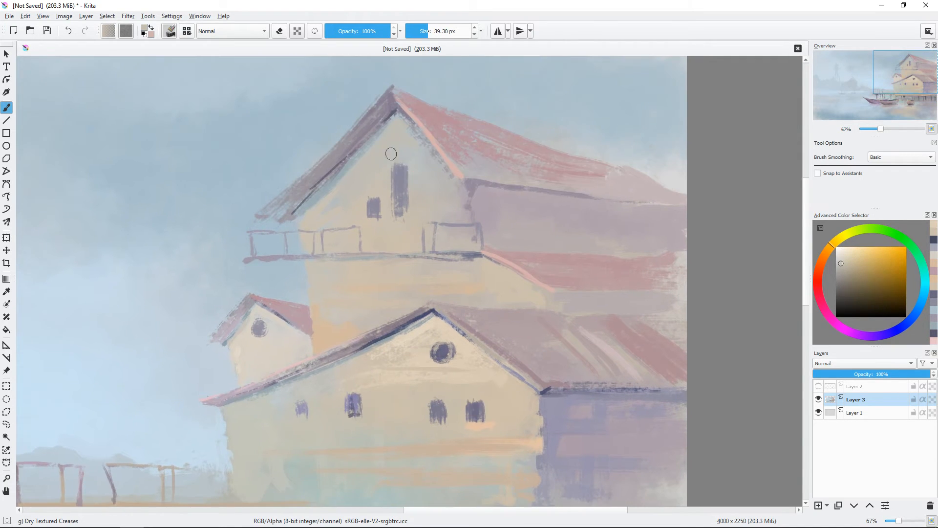
left_click_drag(392, 154, 386, 187)
left_click(384, 208, "ctrl")
mouse_move(461, 165)
left_mouse_down()
mouse_move(415, 217)
mouse_move(453, 232)
mouse_move(438, 214)
left_mouse_up()
Step: Fill the lower part of the tall house's red roof with greyish-pink strokes using a brush of about 27 px
left_click(415, 218, "ctrl")
mouse_move(422, 200)
left_mouse_down()
mouse_move(451, 223)
mouse_move(403, 233)
left_mouse_up()
left_click(411, 242, "ctrl")
left_click_drag(432, 266, 445, 272)
left_click(417, 247, "ctrl")
mouse_move(408, 246)
left_mouse_down()
mouse_move(370, 207)
mouse_move(418, 245)
left_mouse_up()
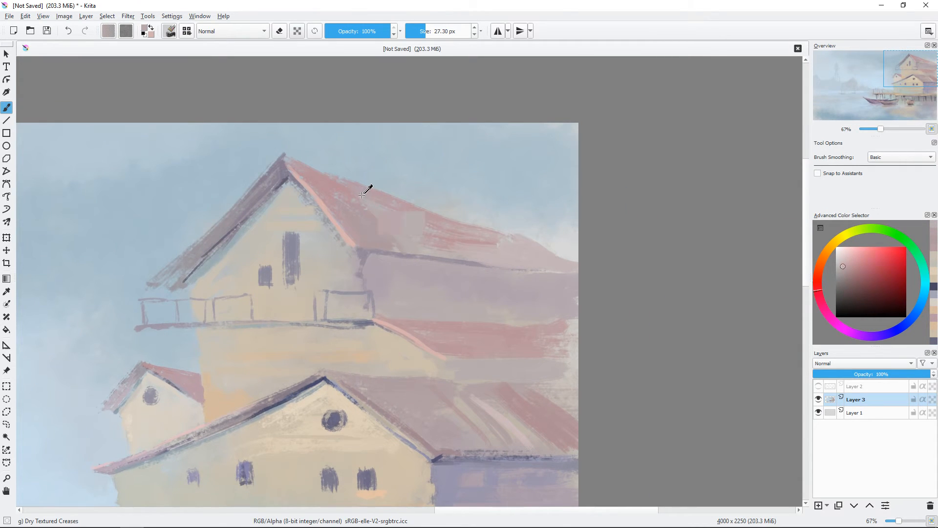
left_click(362, 196, "ctrl")
left_click_drag(371, 201, 426, 253)
left_click_drag(369, 179, 368, 179)
Step: Sharpen the tall house's roof edge against the sky and fill its far end with dusty pink, brush about 25 px
left_click(338, 161, "ctrl")
left_click_drag(289, 155, 581, 260)
left_click(503, 205, "ctrl")
left_click_drag(537, 207, 557, 207, "shift")
mouse_move(474, 238)
left_mouse_down("shift")
mouse_move(460, 237)
mouse_move(461, 225)
mouse_move(579, 265)
left_mouse_up("shift")
left_click(461, 236, "ctrl")
left_click_drag(505, 238, 539, 255)
left_click_drag(474, 243, 516, 259)
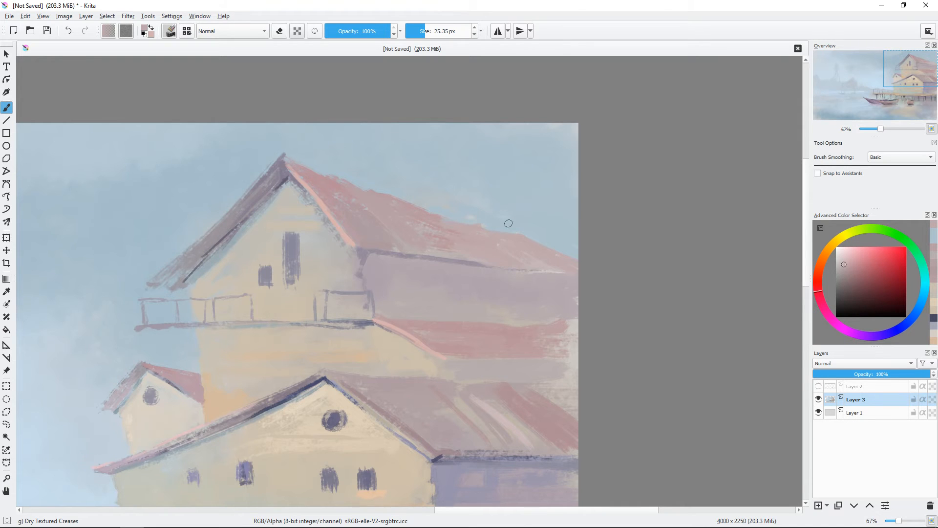
Step: Lay broad mauve and blue-grey strokes over the tall house's shaded side wall, using a brush of up to about 45 px
scroll(538, 264, "down", 1)
left_click_drag(589, 316, 611, 272)
left_click(436, 214, "ctrl")
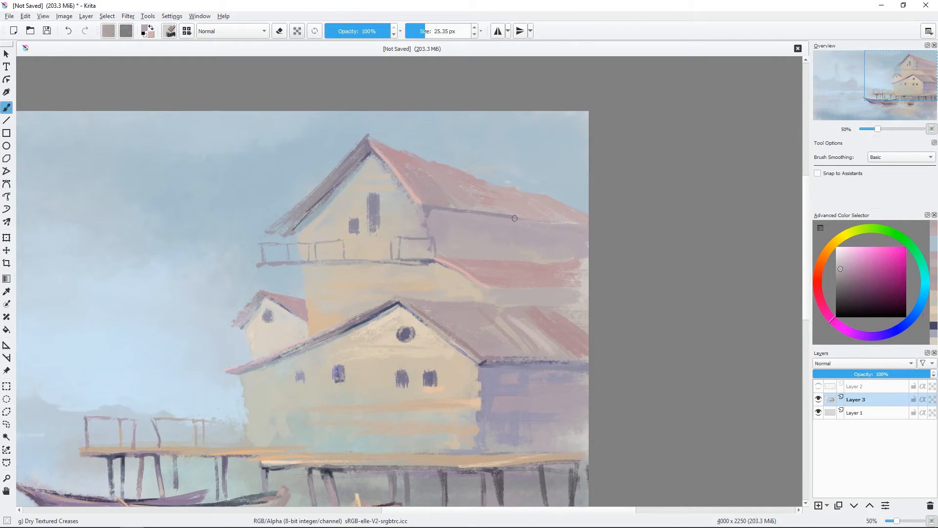
left_click_drag(490, 252, 495, 252, "shift")
left_click_drag(495, 252, 595, 260)
left_click(844, 273)
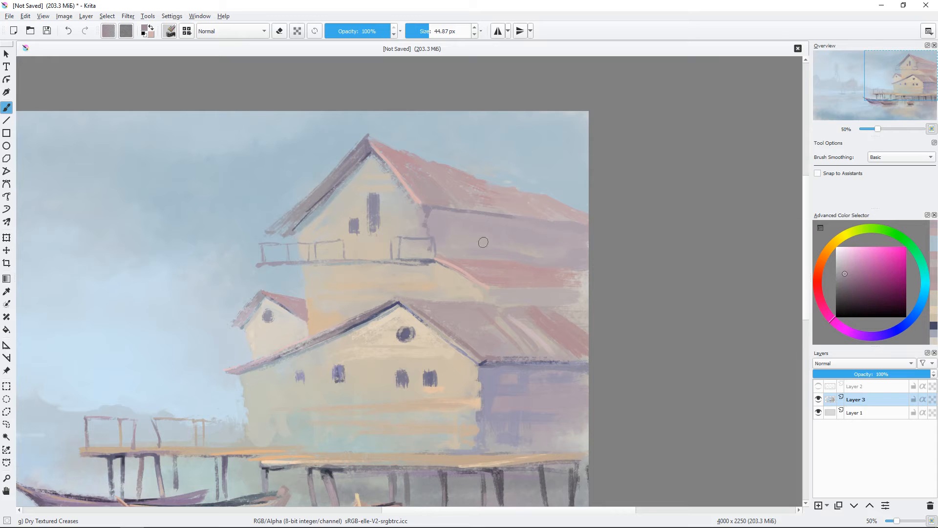
mouse_move(431, 221)
left_mouse_down("shift")
mouse_move(430, 208)
mouse_move(528, 220)
left_mouse_up("shift")
left_click(893, 331)
left_click_drag(436, 223, 539, 231, "shift")
key("ctrl+minus")
key("ctrl+plus")
key("ctrl+plus")
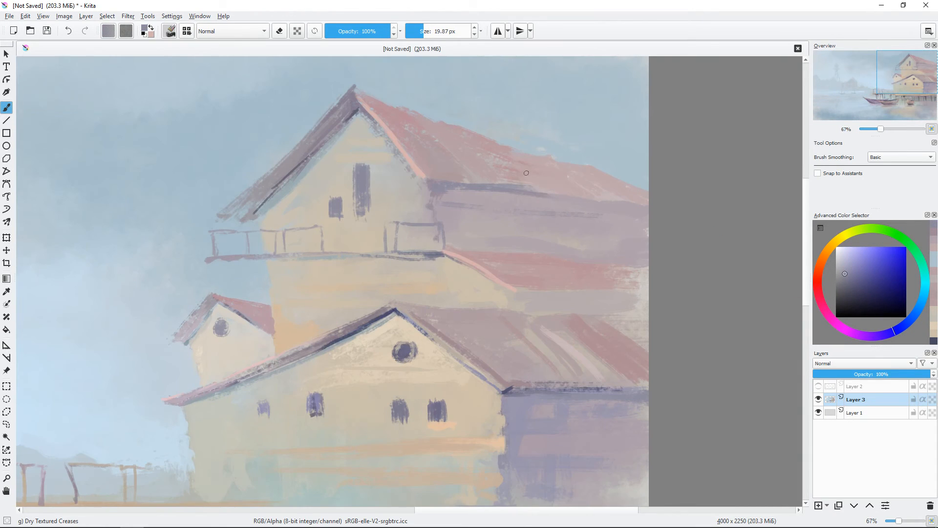
Step: Darken the band under the tall house's roof and add long blue-grey plank lines across the shaded side wall
left_click_drag(563, 180, 560, 181, "shift")
left_click(530, 178, "ctrl")
left_click_drag(486, 181, 537, 190)
left_click(447, 194, "ctrl")
left_click_drag(438, 193, 514, 208)
left_click(447, 200, "ctrl")
left_click_drag(446, 228, 595, 238)
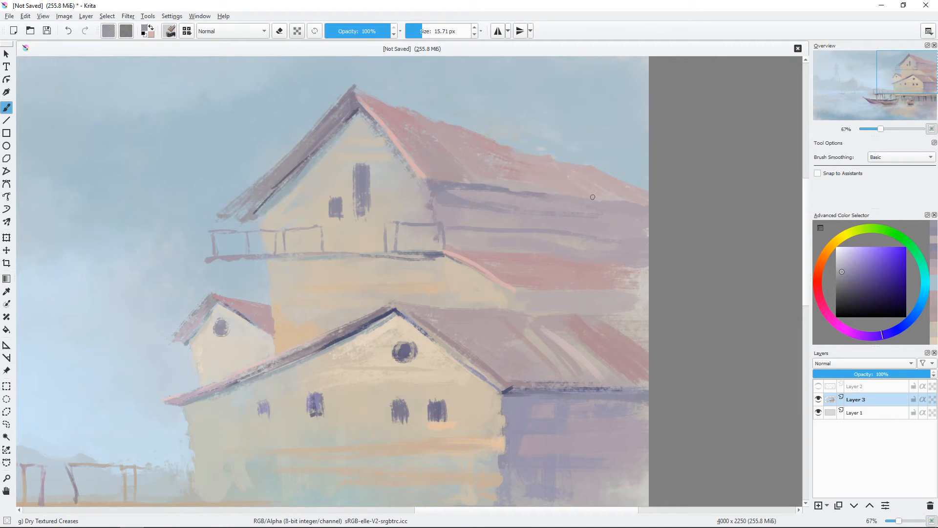
Step: Add further muted purple plank strokes across the tall house's side wall and extend them to the canvas edge
left_click(439, 212, "ctrl")
left_click_drag(442, 204, 520, 217)
mouse_move(510, 220)
left_mouse_down()
mouse_move(468, 223)
mouse_move(444, 195)
left_mouse_up()
left_click(473, 195, "ctrl")
left_click_drag(567, 263, 584, 250)
left_click(470, 174, "ctrl")
mouse_move(562, 180)
left_mouse_down("shift")
mouse_move(679, 196)
mouse_move(708, 181)
left_mouse_up("shift")
left_click(594, 213, "ctrl")
left_click_drag(567, 218, 668, 225)
Step: Define the edges of the middle red roof and fill it to the canvas edge with dusty red, using brushes of about 11 to 35 px
left_click(588, 227, "ctrl")
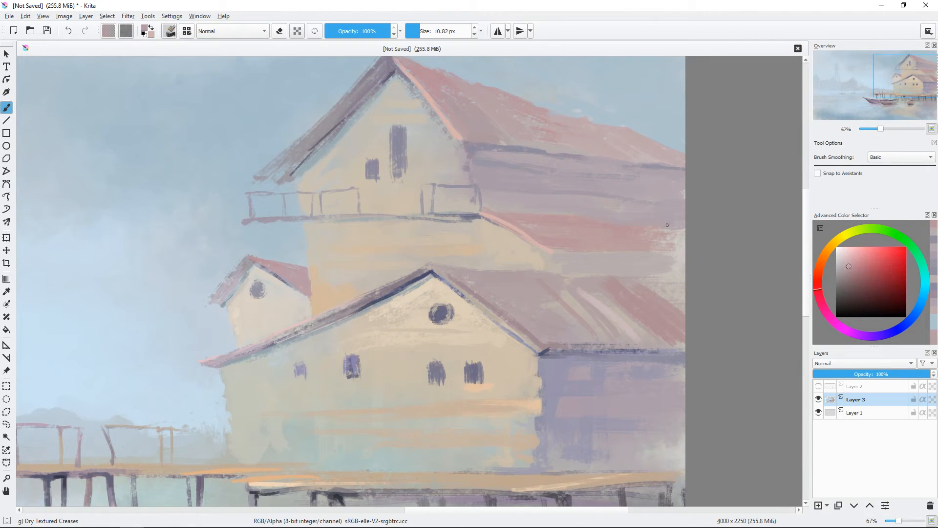
left_click_drag(557, 220, 685, 228)
mouse_move(650, 239)
left_mouse_down()
mouse_move(685, 241)
mouse_move(658, 239)
left_mouse_up()
left_click_drag(608, 245, 686, 248)
left_click(510, 308, "ctrl")
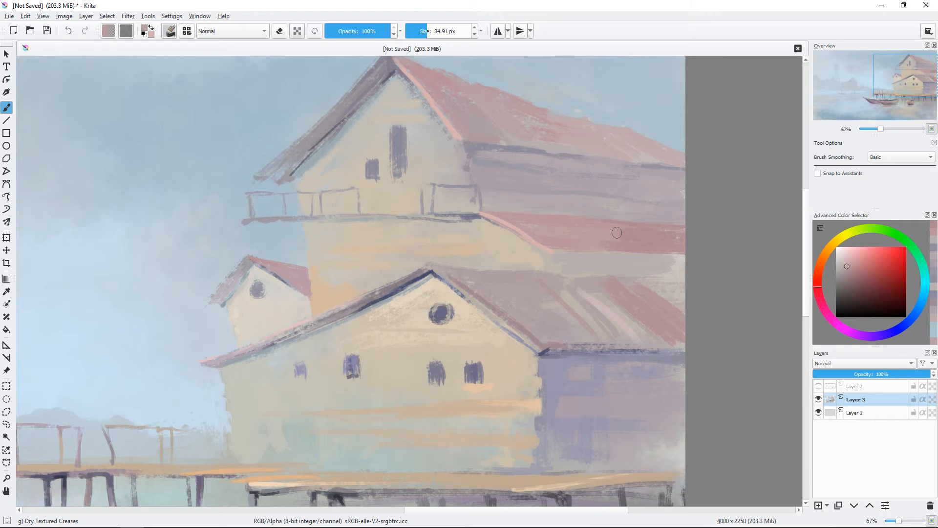
left_click_drag(618, 231, 670, 234)
Step: Strengthen the house's warm beige reflection in the water below the small boat with broad horizontal strokes, brush about 59 px
key("minus")
mouse_move(459, 309)
left_mouse_down()
mouse_move(482, 325)
mouse_move(566, 262)
left_mouse_up()
key("minus")
left_click_drag(493, 283, 574, 273)
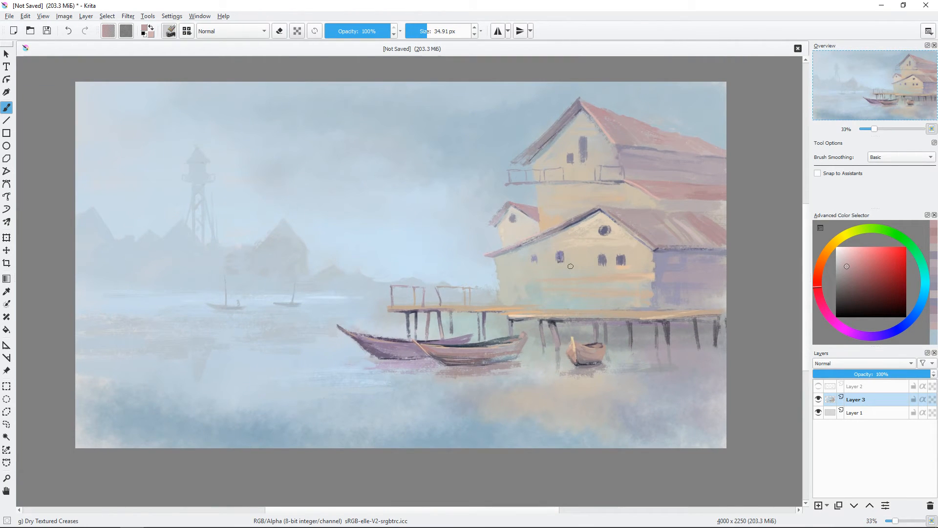
left_click(593, 377, "ctrl")
left_click_drag(593, 378, 642, 390, "shift")
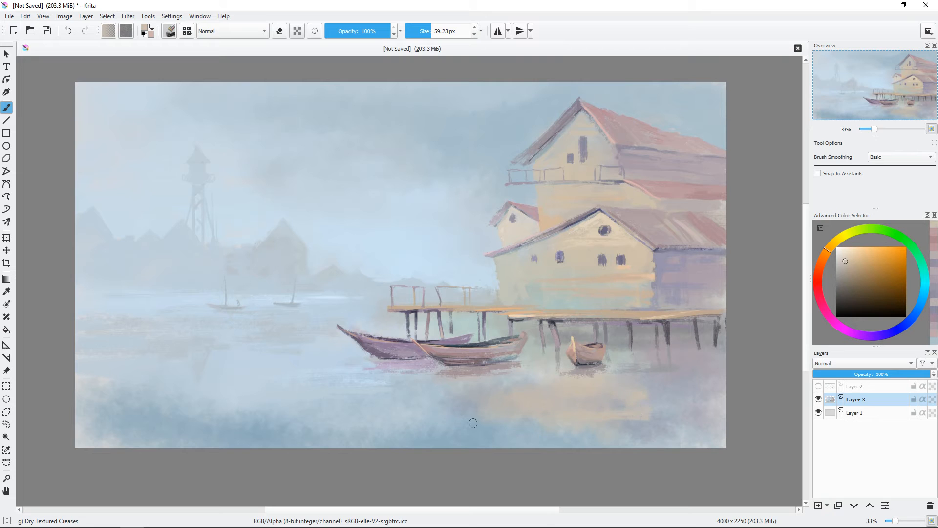
left_click_drag(568, 408, 549, 408, "shift")
left_click(598, 371, "ctrl")
left_click(596, 403, "ctrl")
mouse_move(598, 371)
left_mouse_down()
mouse_move(558, 379)
mouse_move(601, 380)
left_mouse_up()
left_click(453, 385, "ctrl")
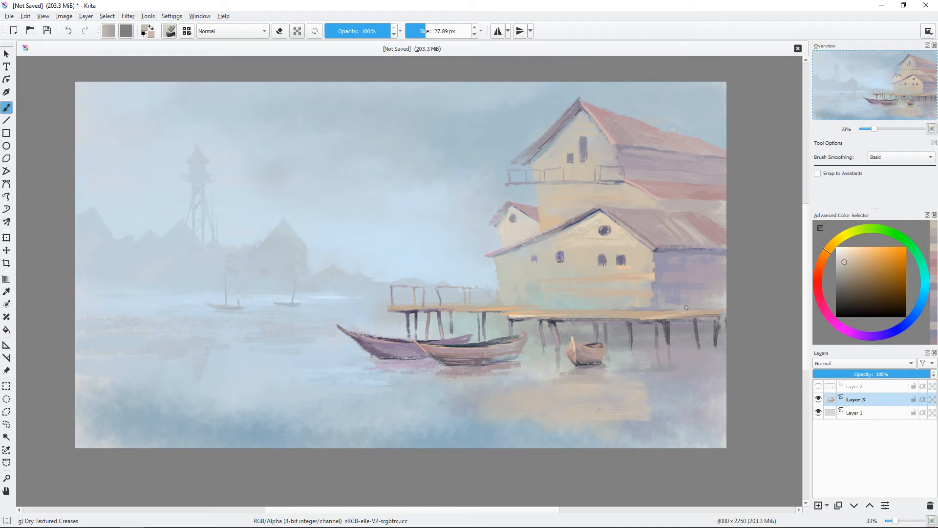
Step: Paint the shaded wall's purple-grey reflection in the water beside the beige reflection, down to the canvas's lower edge
left_click(659, 266, "ctrl")
left_click_drag(699, 368, 715, 368, "shift")
mouse_move(676, 392)
left_mouse_down()
mouse_move(651, 394)
mouse_move(684, 388)
left_mouse_up()
mouse_move(653, 421)
left_mouse_down()
mouse_move(719, 417)
mouse_move(727, 428)
mouse_move(735, 411)
mouse_move(745, 413)
mouse_move(743, 399)
mouse_move(702, 379)
left_mouse_up()
left_click(682, 417, "ctrl")
left_click(702, 410, "ctrl")
left_click(666, 415, "ctrl")
left_click(646, 414, "ctrl")
left_click_drag(737, 430, 581, 439)
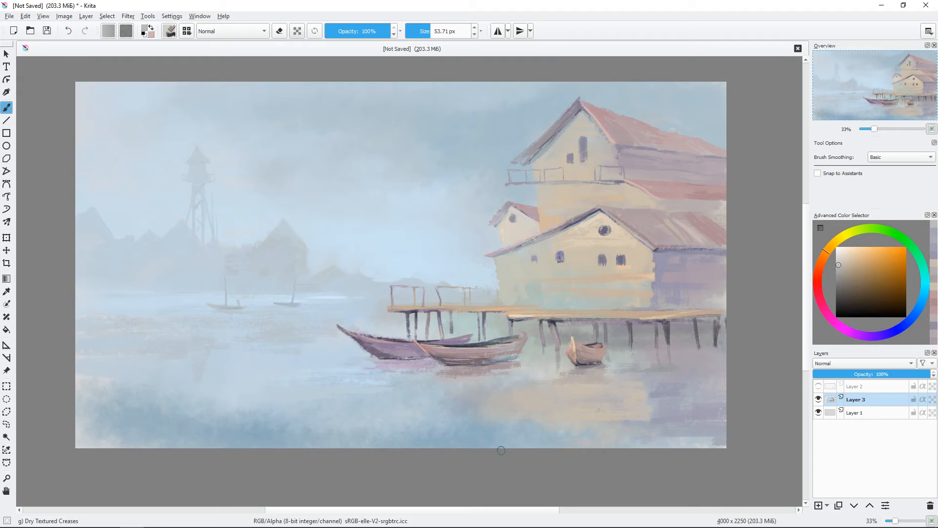
Step: Paint horizontal light blue ripples across the foreground water and over the outer edge of the beige reflection
left_click(347, 374, "ctrl")
left_click_drag(481, 404, 485, 403, "shift")
mouse_move(473, 402)
left_mouse_down()
mouse_move(480, 415)
mouse_move(446, 404)
mouse_move(474, 406)
left_mouse_up()
left_click_drag(545, 380, 542, 380, "shift")
mouse_move(495, 411)
left_mouse_down()
mouse_move(488, 428)
mouse_move(442, 438)
left_mouse_up()
mouse_move(470, 419)
left_mouse_down()
mouse_move(332, 424)
mouse_move(288, 438)
left_mouse_up()
left_click_drag(274, 431, 189, 428)
left_click_drag(488, 384, 485, 384, "shift")
left_click(424, 432, "ctrl")
left_click_drag(455, 423, 371, 420)
left_click_drag(602, 354, 636, 339)
left_click(514, 392, "ctrl")
left_click_drag(542, 384, 478, 380, "shift")
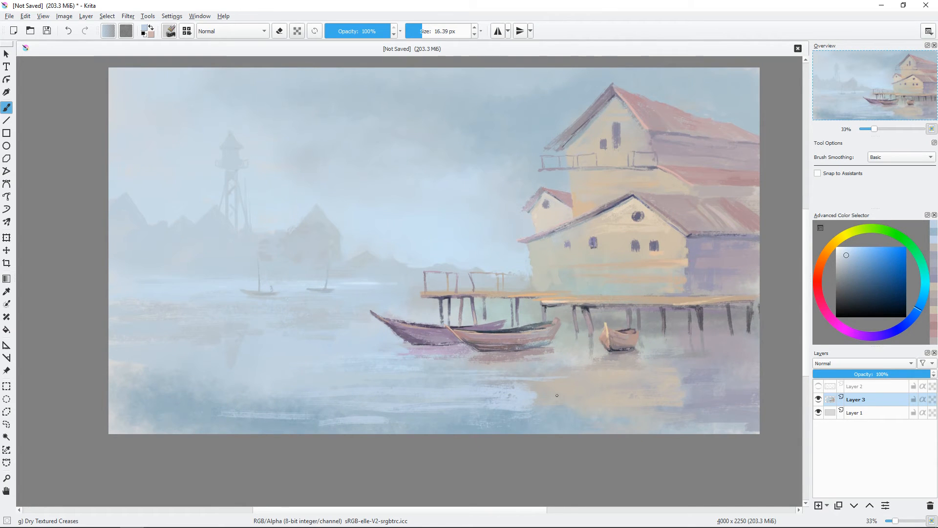
Step: Add horizontal purple and brownish reflection strokes in the water beneath the two long boats with a brush of about 11 px
key("ctrl+plus")
left_click_drag(546, 314, 567, 281)
left_click(481, 329, "ctrl")
mouse_move(516, 350)
left_mouse_down("shift")
mouse_move(557, 357)
mouse_move(423, 350)
mouse_move(611, 360)
left_mouse_up("shift")
left_click(580, 346, "ctrl")
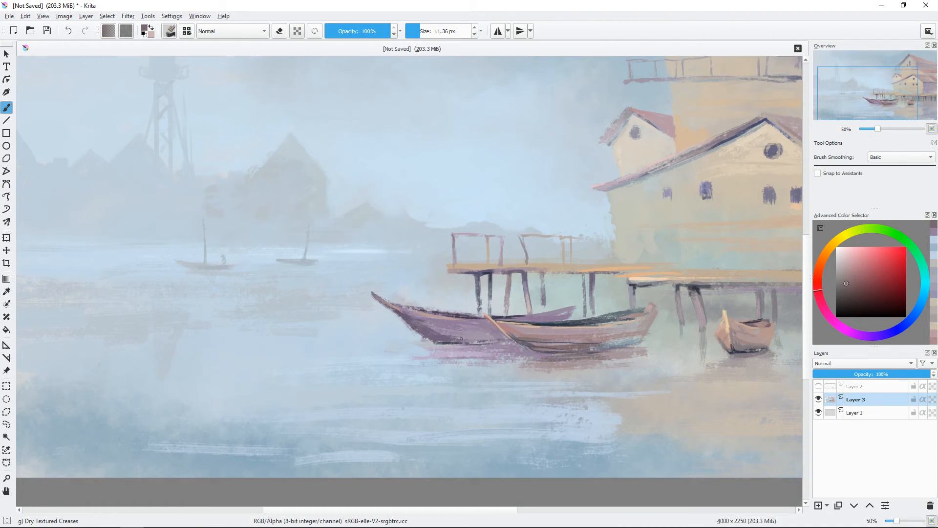
left_click(470, 352, "ctrl")
scroll(619, 309, "down", 1)
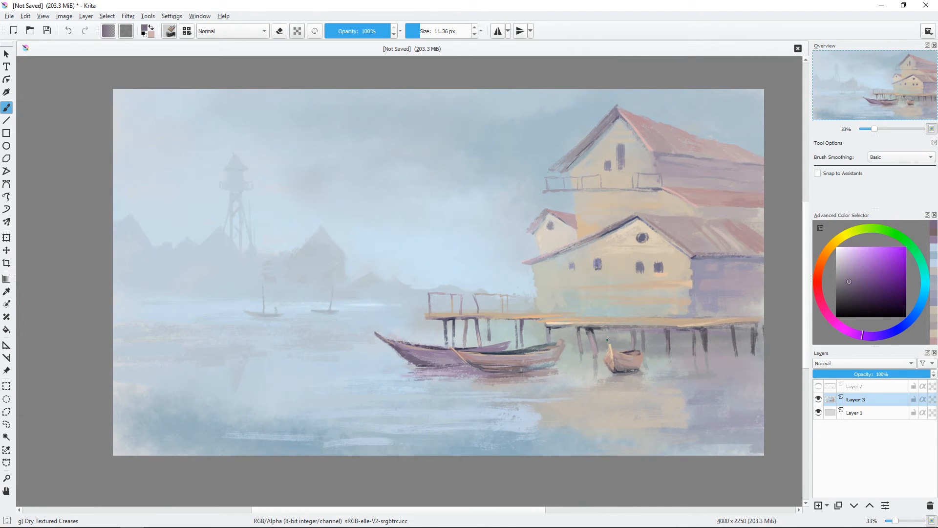
Step: Darken the lower hull edge of the purple boat with deep purple strokes of about 11 px
scroll(607, 340, "up", 1)
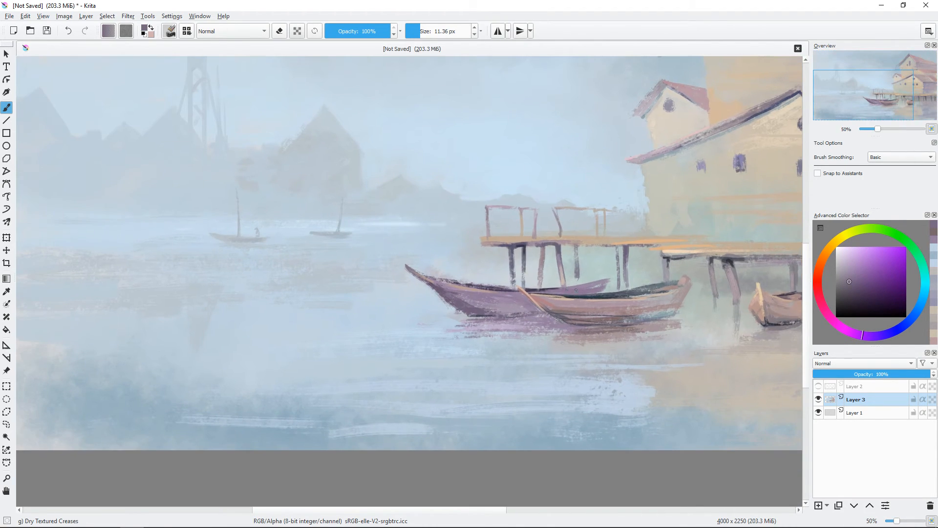
left_click(865, 296)
scroll(412, 285, "up", 1)
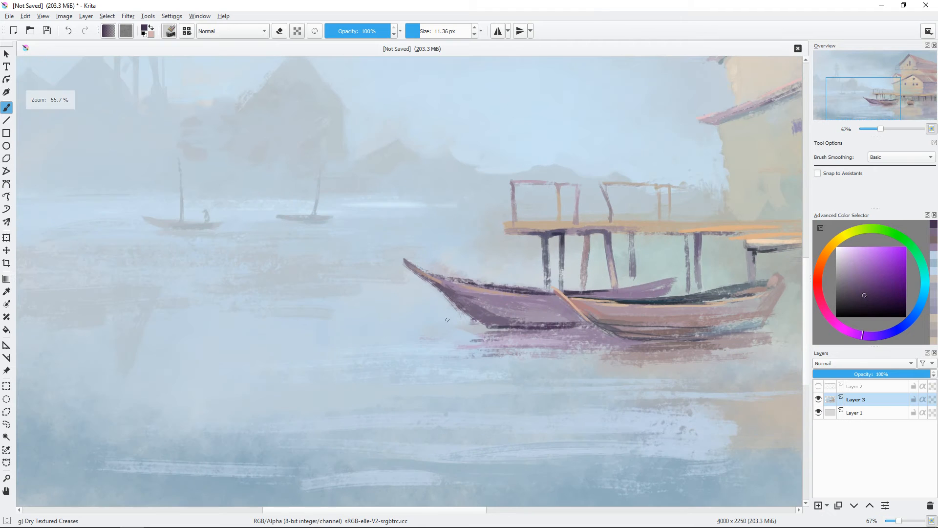
left_click(499, 320, "ctrl")
left_click_drag(496, 323, 559, 312)
Step: Add small lighter purple ripple marks to the reflection below the purple boat
left_click(851, 276)
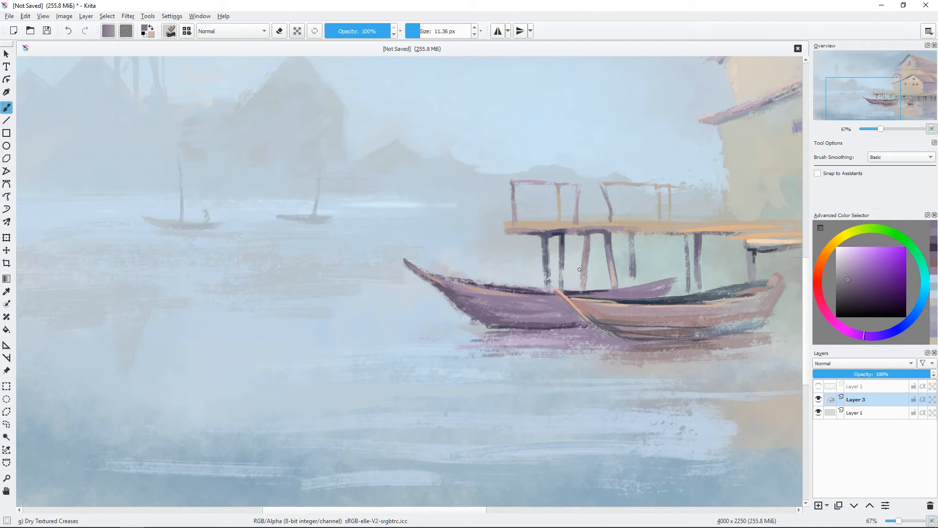
left_click_drag(494, 333, 503, 335)
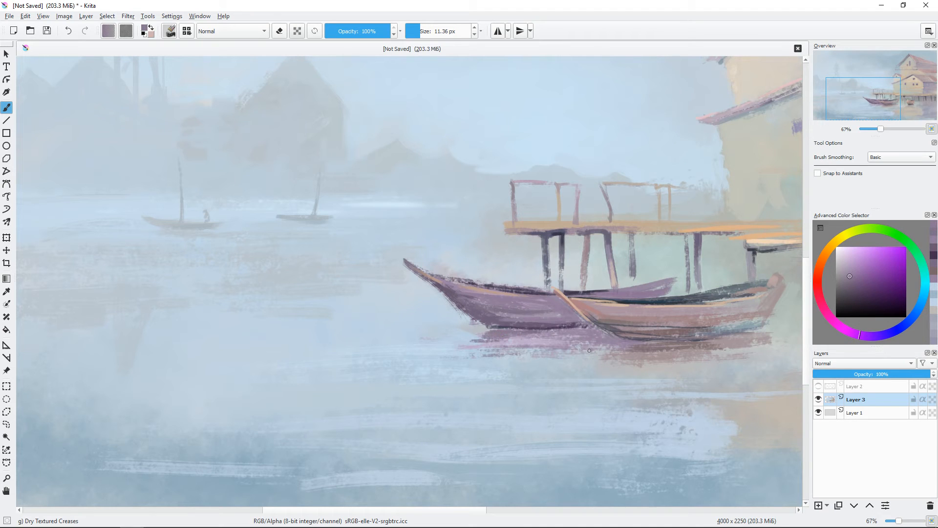
left_click_drag(590, 350, 558, 354)
key("minus")
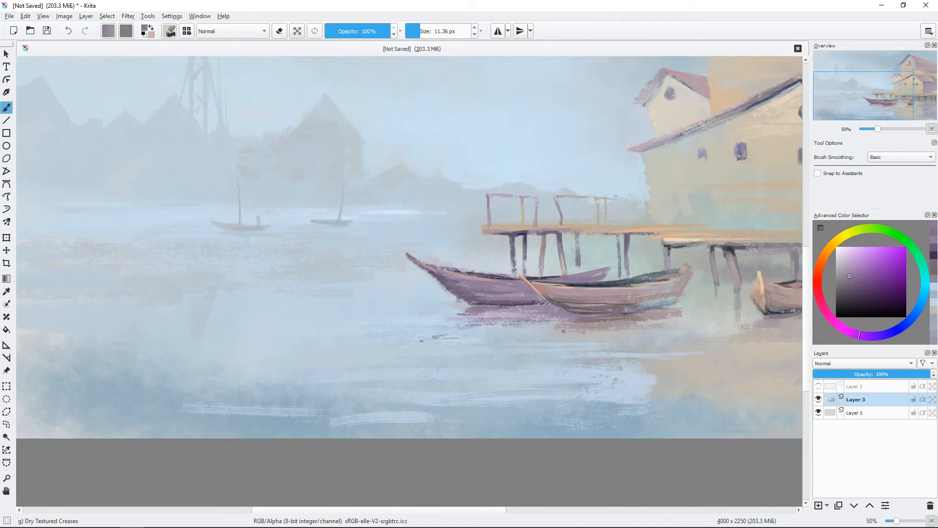
Step: Brush muted mauve ripple strokes into the reflection below the brown boat with a brush of about 17 px
left_click(680, 319, "ctrl")
left_click_drag(680, 319, 683, 318)
left_click_drag(688, 324, 639, 325)
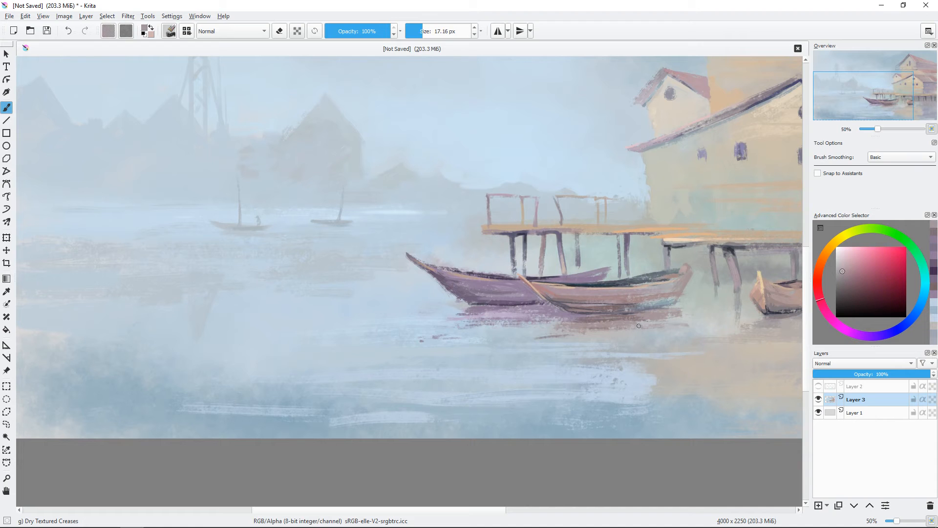
key("ctrl+minus")
key("ctrl+minus")
Step: Paint dark plank and lower edge lines along the brown boat's hull with a brush of about 11 to 13 px
mouse_move(552, 307)
left_mouse_down()
mouse_move(536, 349)
mouse_move(432, 244)
left_mouse_up()
key("ctrl+plus")
key("ctrl+plus")
key("ctrl+plus")
left_click(422, 322, "ctrl")
left_click_drag(359, 268, 383, 292)
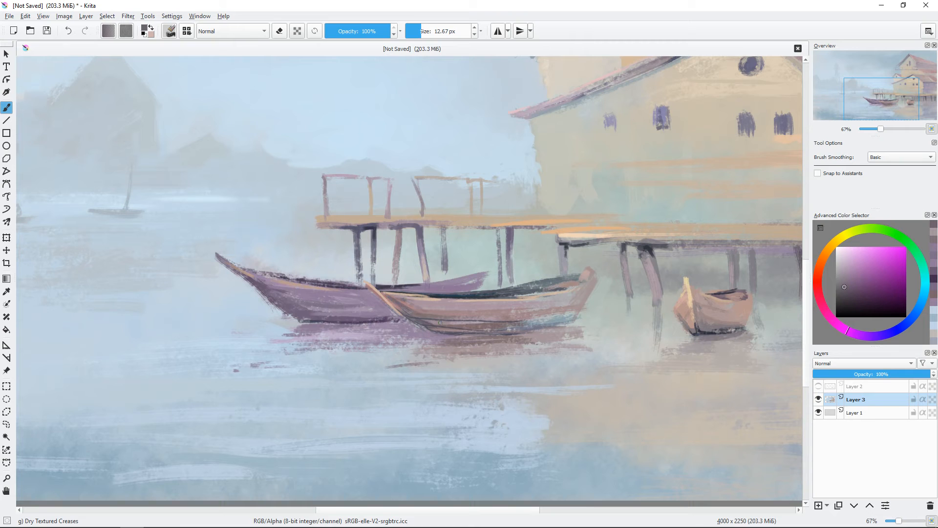
left_click_drag(550, 324, 482, 321)
left_click(845, 298)
left_click(909, 321)
left_click_drag(343, 306, 342, 307, "shift")
left_click_drag(339, 306, 556, 328)
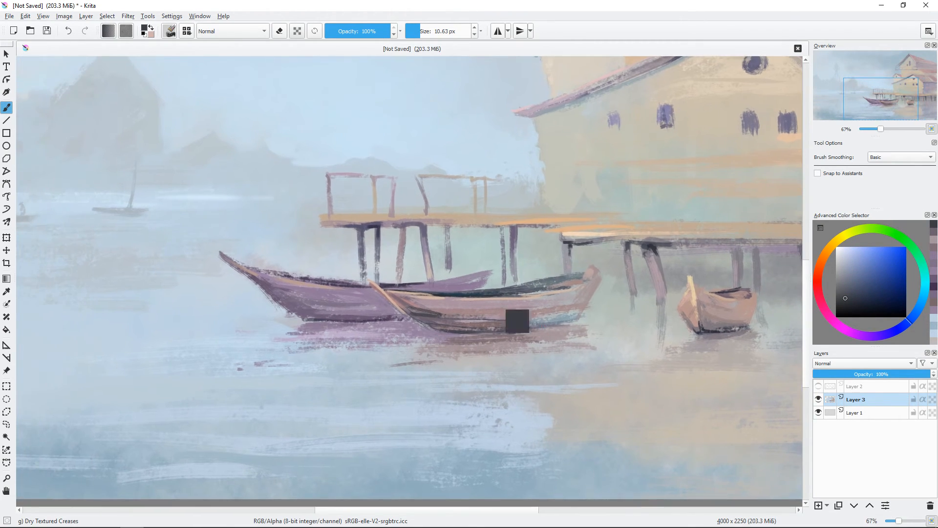
Step: Darken the lower bow of the brown boat's hull with dark blue-grey strokes of about 8 to 10 px
key("ctrl+plus")
left_click(849, 294)
left_click(817, 276)
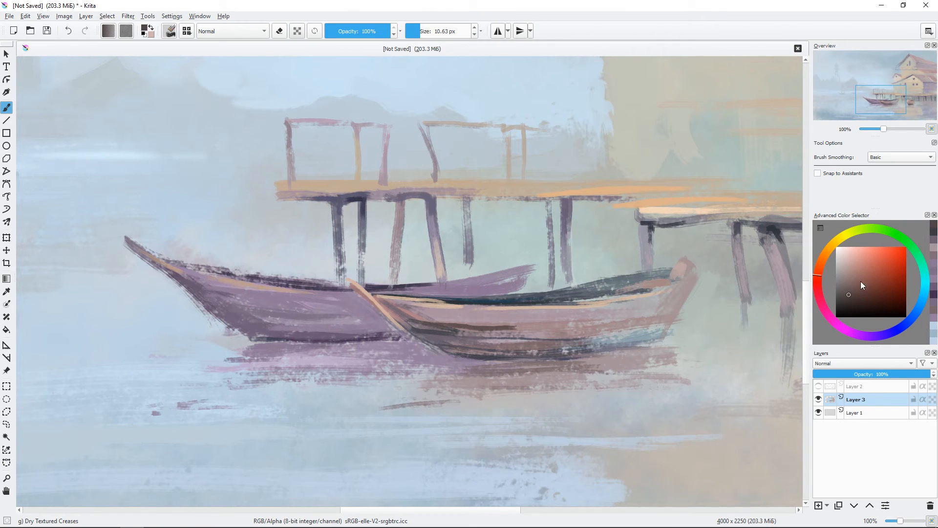
left_click(860, 280)
left_click(859, 302)
left_click(900, 328)
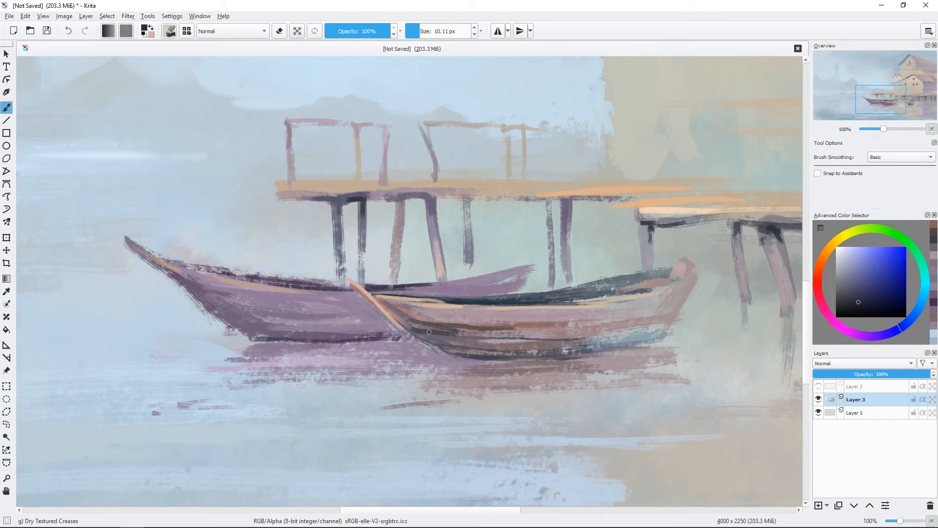
mouse_move(416, 330)
left_mouse_down()
mouse_move(480, 356)
mouse_move(518, 342)
mouse_move(421, 330)
left_mouse_up()
left_click_drag(407, 323, 467, 354)
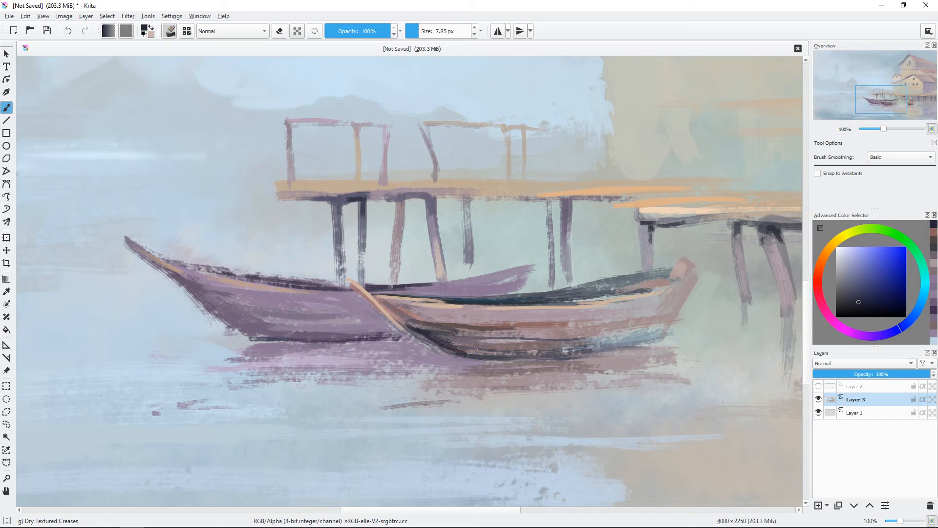
Step: Add warm brown and dark accents beside the bow post of the brown boat with a brush of about 7 px
left_click(859, 270)
left_click(819, 266)
left_click(861, 267)
left_click_drag(408, 329, 445, 354)
left_click(445, 353, "ctrl")
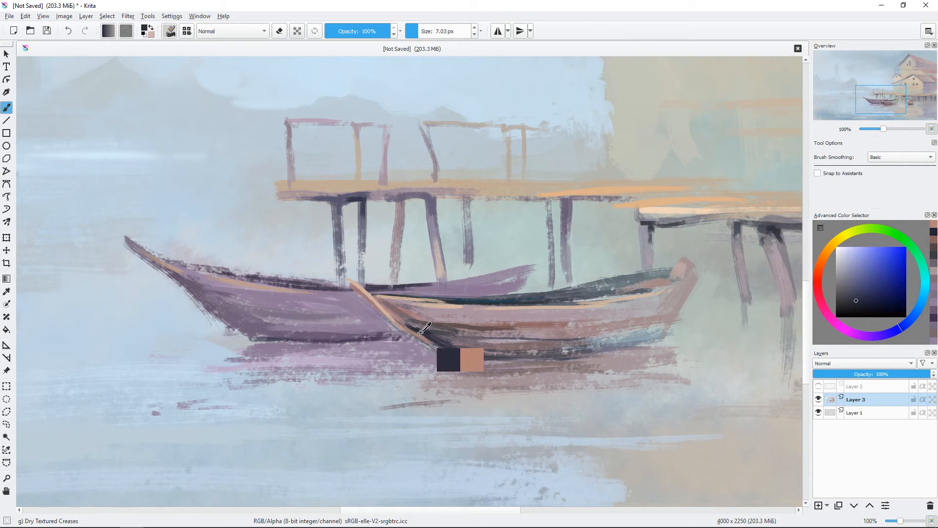
Step: Brush lighter purple plank strokes onto the purple boat's hull near the brown boat's bow with a brush of about 7 px
key("minus")
key("minus")
key("minus")
key("plus")
key("plus")
key("plus")
key("plus")
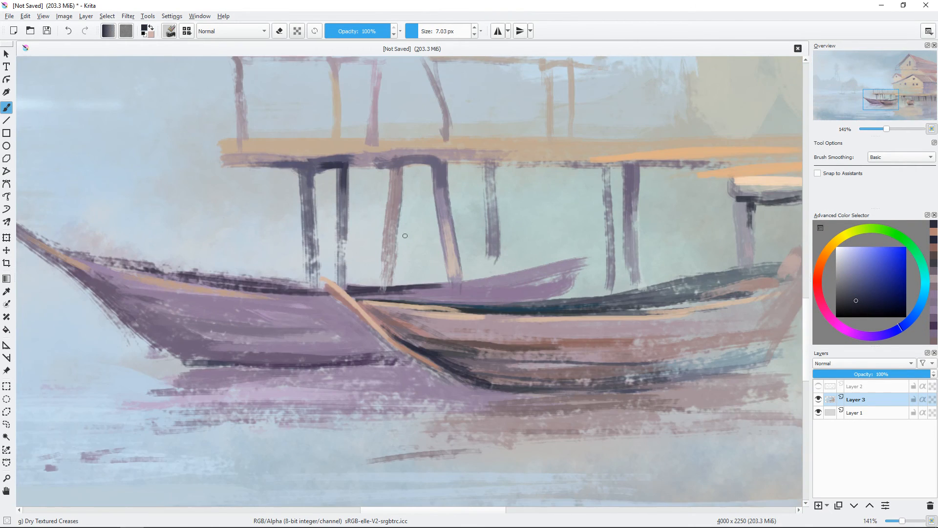
left_click(318, 332, "ctrl")
mouse_move(315, 330)
left_mouse_down()
mouse_move(375, 344)
mouse_move(346, 342)
left_mouse_up()
left_click(327, 339, "ctrl")
left_click_drag(326, 339, 352, 342)
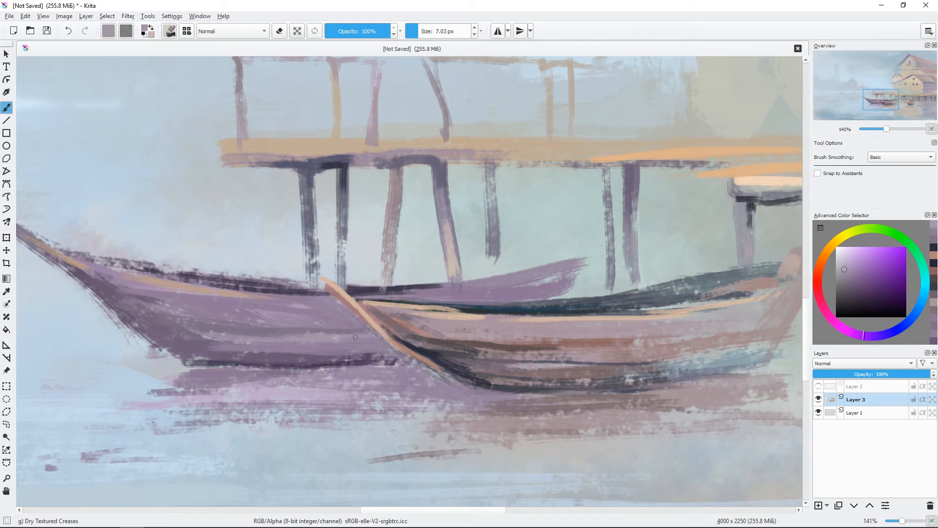
left_click(305, 306, "ctrl")
left_click_drag(306, 308, 337, 313)
Step: Paint pale blue ripple strokes on the water beside the purple boat's reflection with a brush of about 12 px
key("minus")
key("minus")
left_click_drag(506, 282, 517, 294)
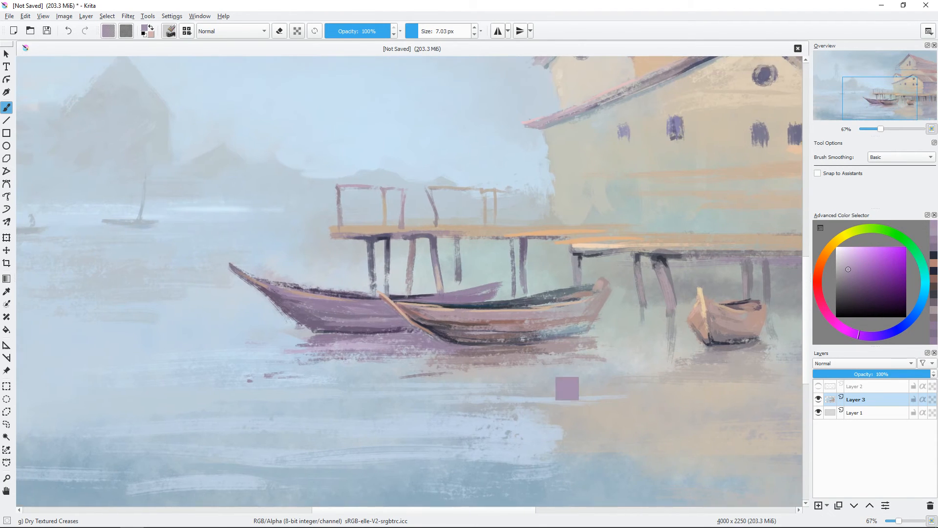
key("ctrl+minus")
left_click(357, 280, "ctrl")
left_click_drag(353, 282, 356, 282, "shift")
mouse_move(346, 282)
left_mouse_down()
mouse_move(519, 346)
mouse_move(563, 280)
mouse_move(611, 297)
left_mouse_up()
left_click(601, 291, "ctrl")
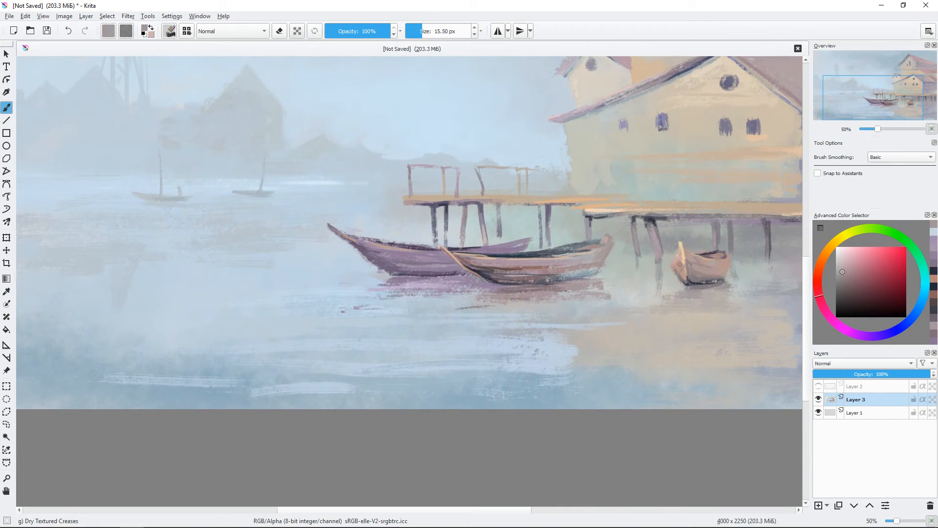
left_click(836, 256)
left_click_drag(300, 295, 344, 292)
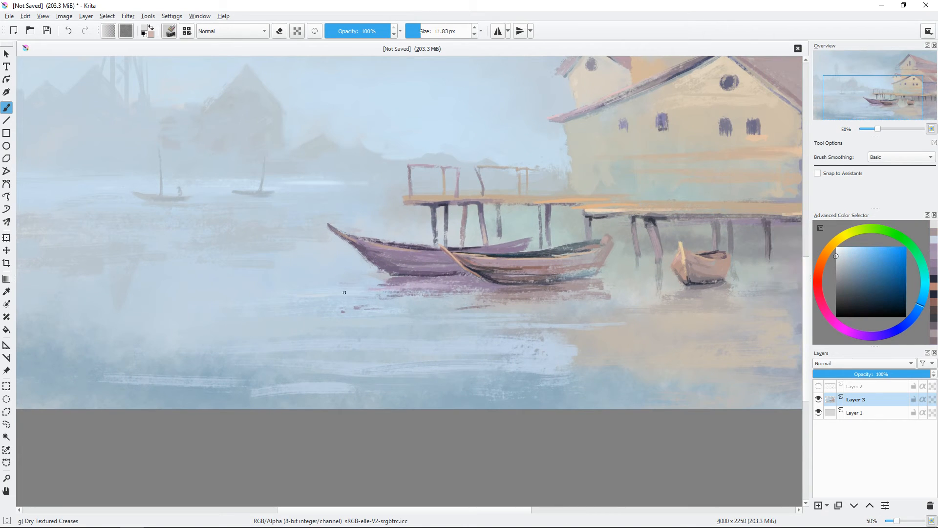
Step: Add long pale blue ripple strokes across the foreground water with a brush of about 14 px
key("ctrl+minus")
left_click_drag(543, 302, 547, 354)
left_click_drag(563, 334, 566, 334)
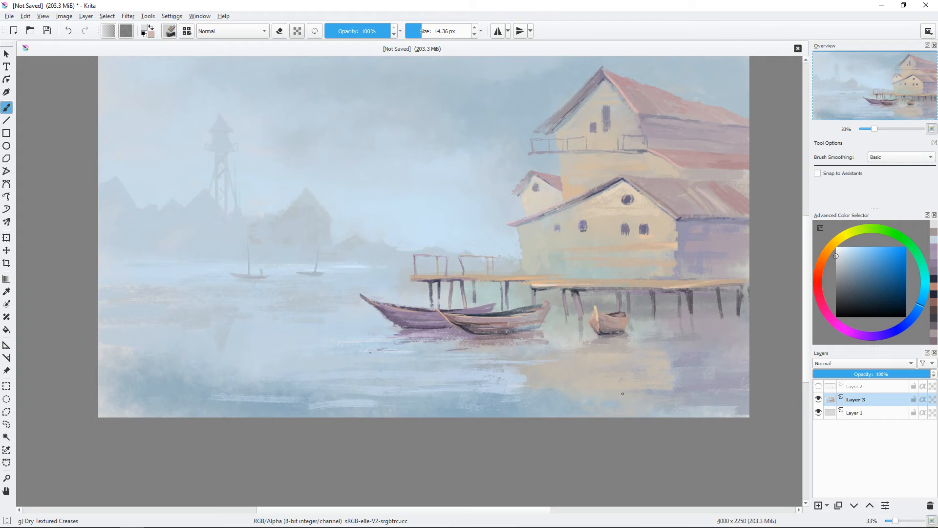
left_click_drag(667, 399, 439, 415)
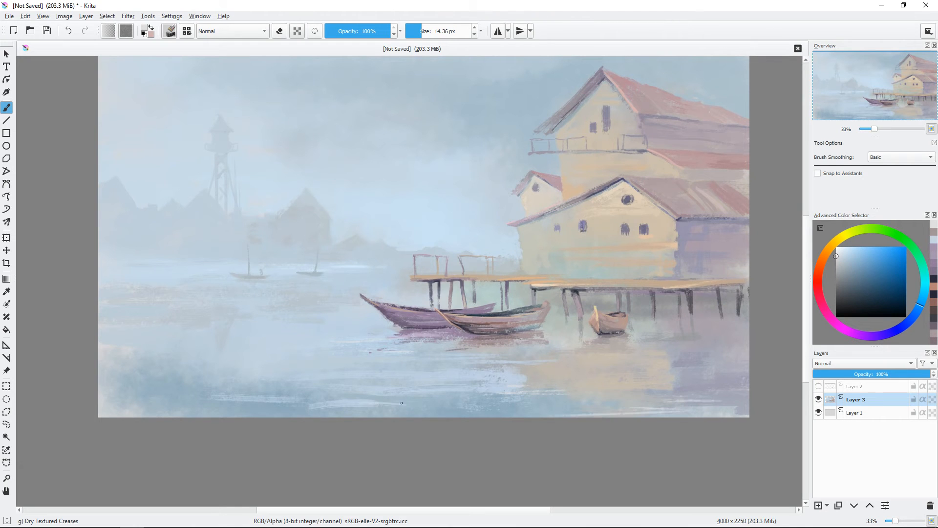
Step: Paint darker blue horizontal ripples across the foreground water, out to the canvas's left edge, with a brush of about 21 px
key("ctrl+plus")
left_click_drag(239, 357, 334, 265)
left_click(854, 267)
left_click(921, 310)
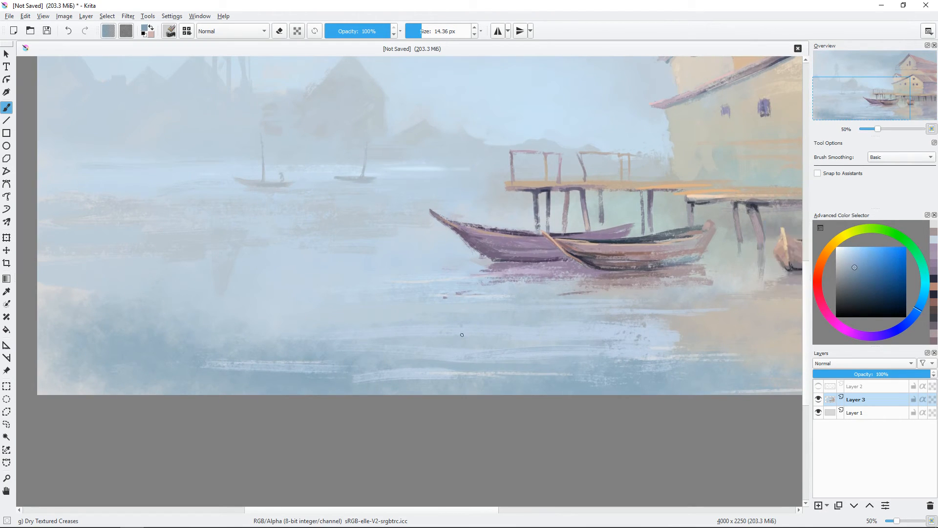
key("bracketright")
key("bracketright")
left_click_drag(327, 372, 401, 373)
left_click_drag(277, 369, 442, 376)
left_click_drag(233, 336, 408, 338)
left_click_drag(39, 359, 116, 354)
left_click_drag(161, 354, 239, 356)
left_click_drag(239, 356, 254, 357)
left_click_drag(116, 357, 184, 354)
left_click_drag(118, 325, 362, 315)
left_click(242, 327, "ctrl")
left_click_drag(410, 303, 402, 303)
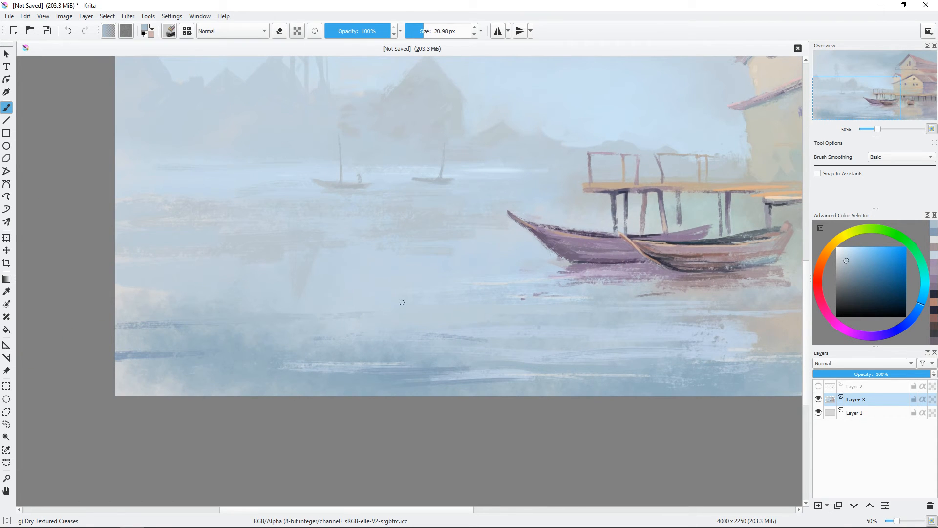
Step: Blend lighter grey-blue ripple strokes of about 19 px between the darker ripples in the foreground water
left_click(154, 381, "ctrl")
left_click_drag(401, 348, 319, 327)
left_click(319, 327, "ctrl")
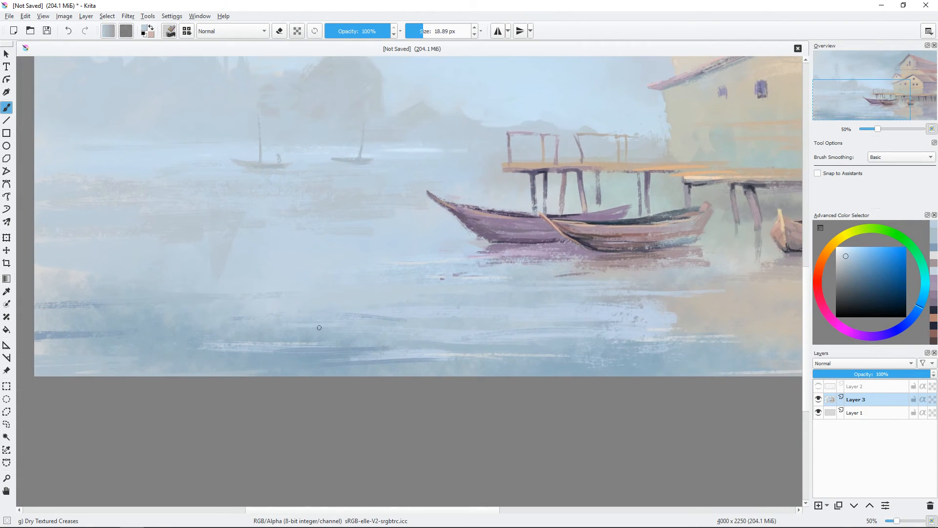
left_click_drag(703, 315, 678, 315)
key("minus")
left_click_drag(727, 282, 680, 337)
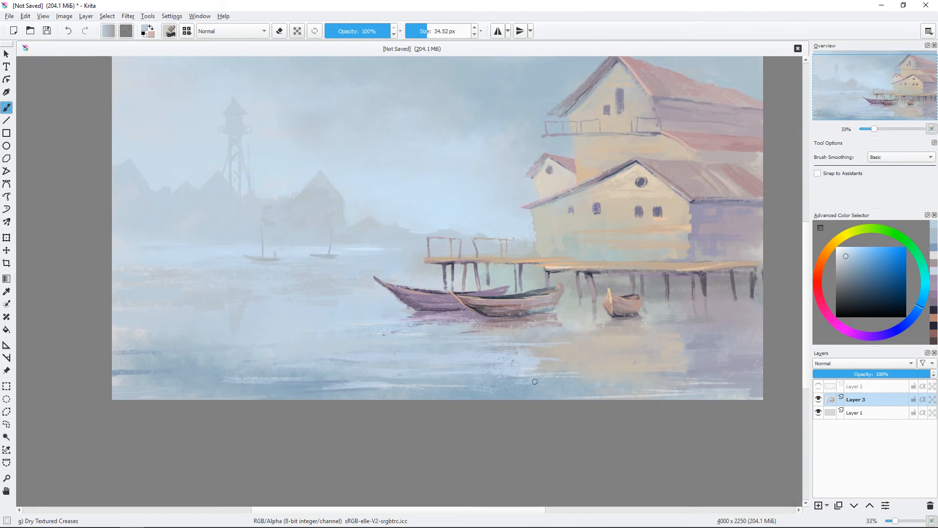
Step: Soften the foreground water with broad pale blue strokes, enlarging the brush from about 35 to 75 px
left_click(397, 361, "ctrl")
left_click_drag(397, 380, 405, 381)
mouse_move(317, 389)
left_mouse_down()
mouse_move(434, 380)
mouse_move(274, 394)
left_mouse_up()
mouse_move(537, 332)
left_mouse_down()
mouse_move(476, 342)
mouse_move(526, 349)
left_mouse_up()
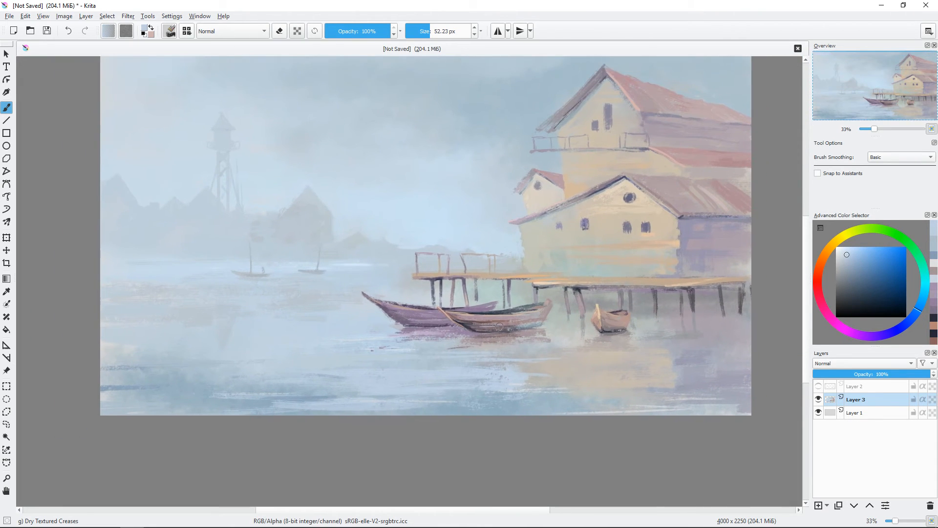
left_click(415, 397, "ctrl")
left_click_drag(360, 394, 322, 393)
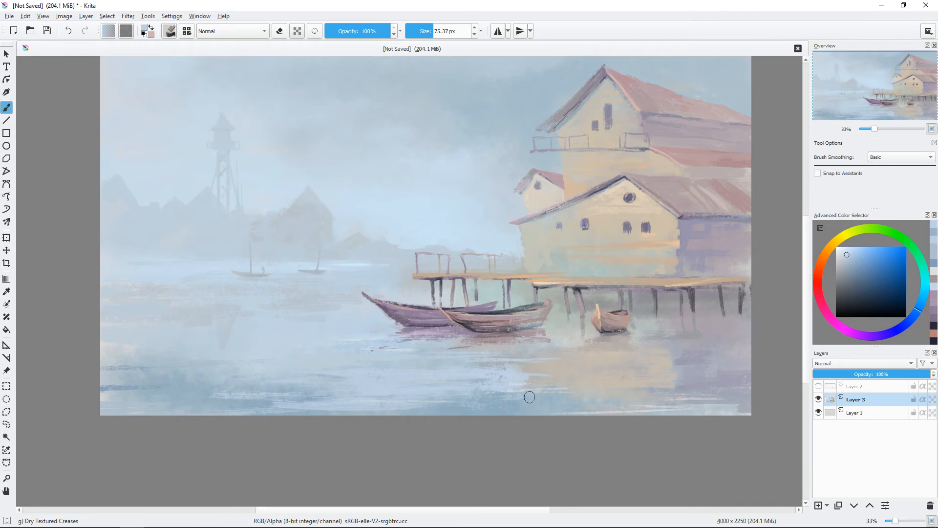
Step: Extend the far deck's railing toward the house with thin brown posts and a top rail of about 8 px
left_click_drag(644, 244, 596, 274)
key("ctrl+plus")
key("ctrl+plus")
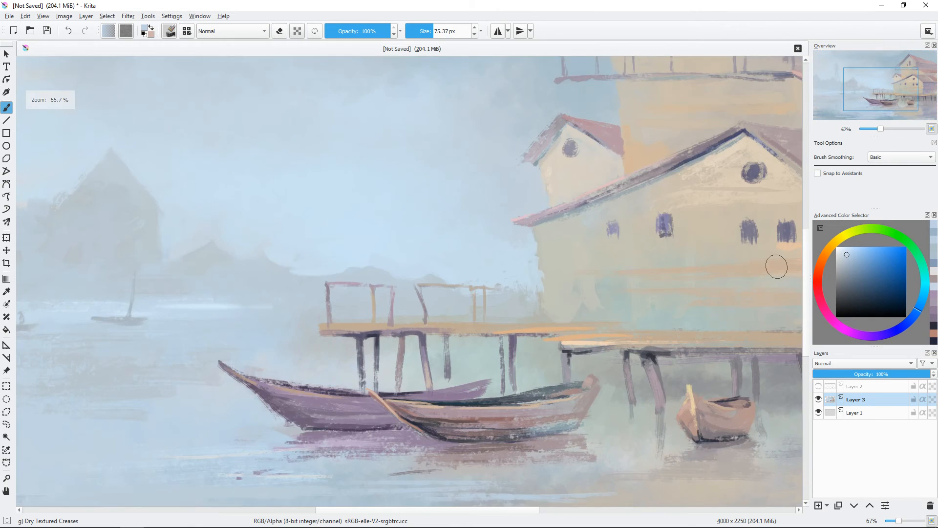
left_click_drag(775, 266, 670, 246)
mouse_move(423, 269)
left_mouse_down()
mouse_move(392, 269)
mouse_move(448, 302)
left_mouse_up()
left_click(464, 313, "ctrl")
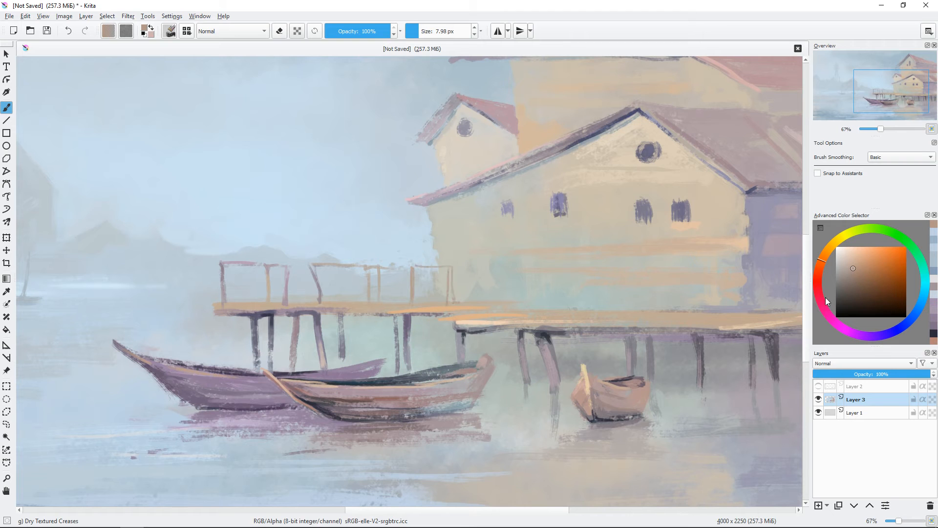
Step: Paint the first post and a long purple top rail on the deck in front of the house with an 8 px brush
left_click(825, 297)
left_click_drag(534, 321, 534, 294)
left_click_drag(635, 293, 519, 285)
left_click(869, 336)
left_click_drag(417, 271, 574, 268)
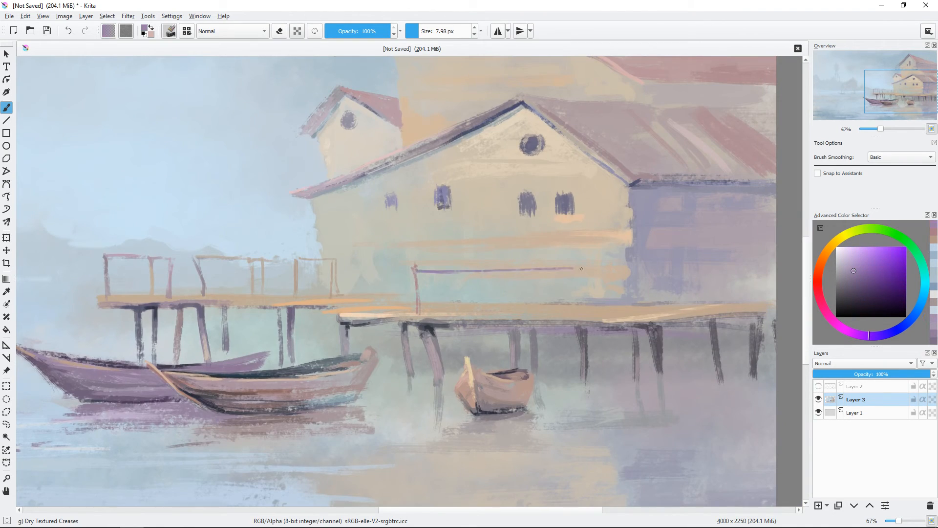
Step: Complete the house deck's railing with purple and brown posts and a brown top rail toward the far end
left_click(577, 313, "ctrl")
mouse_move(554, 305)
left_mouse_down()
mouse_move(548, 268)
mouse_move(677, 274)
mouse_move(677, 303)
left_mouse_up()
left_click(849, 280)
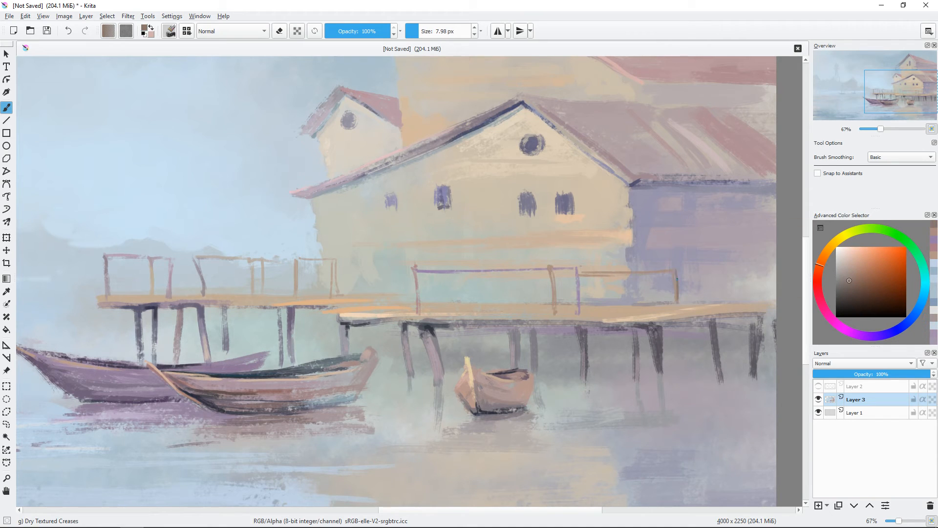
left_click(492, 301, "ctrl")
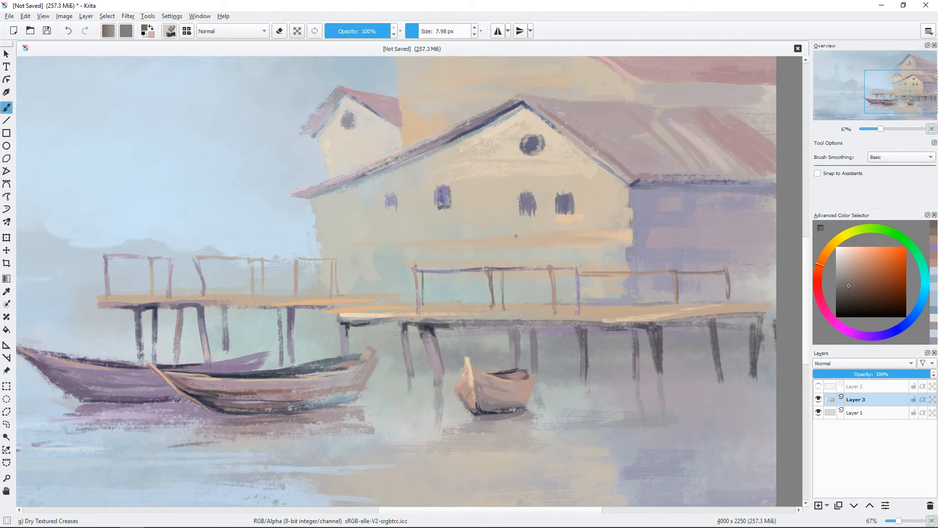
Step: Paint orange and cream steps descending from the house deck behind the brown boat with a brush of about 9 to 14 px
left_click(356, 309, "ctrl")
left_click_drag(356, 313, 374, 328, "shift")
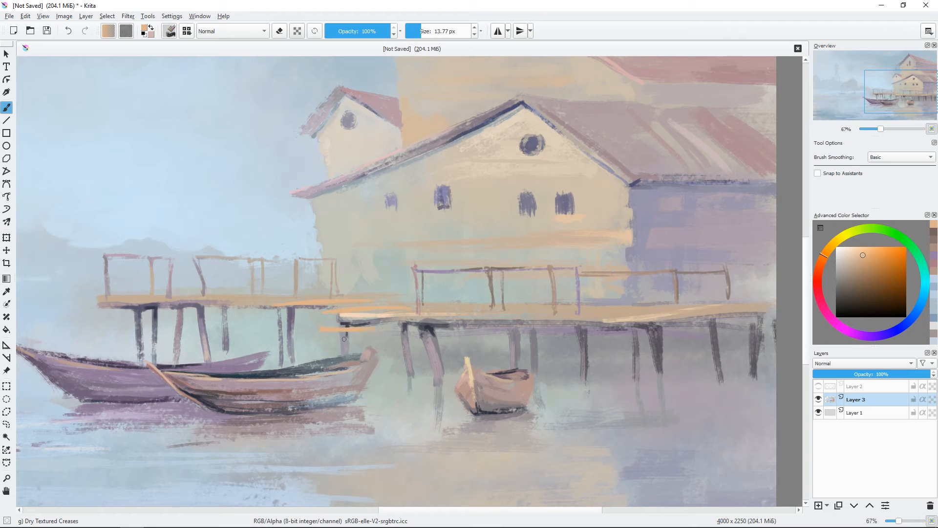
left_click(461, 322, "ctrl")
left_click(309, 342, "ctrl")
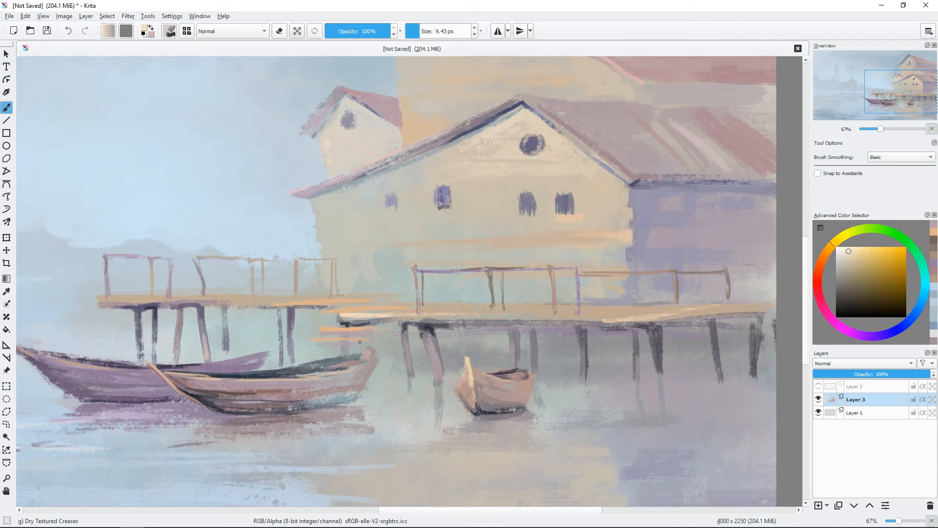
Step: Paint a brown handrail and posts alongside the steps with a brush of about 7.6 px
left_click(491, 277, "ctrl")
left_click_drag(378, 293, 372, 321, "shift")
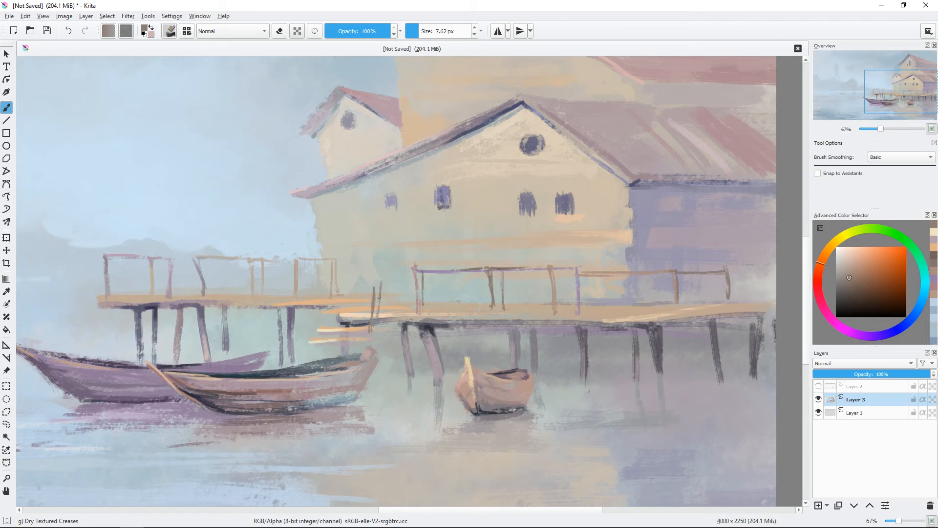
left_click(859, 264)
left_click_drag(366, 341, 365, 296)
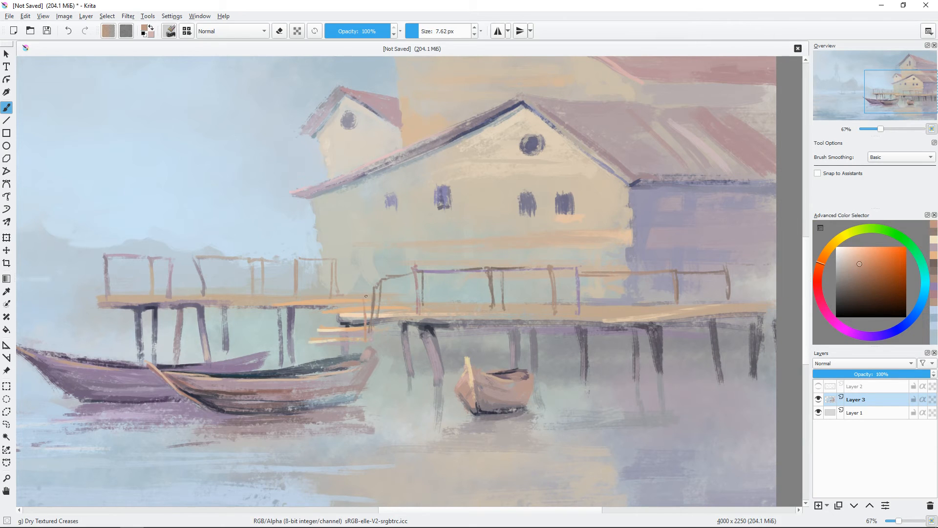
Step: Add a thin mauve support below the deck beside the steps, down to the brown boat's stern
left_click(415, 322, "ctrl")
left_click(434, 350, "ctrl")
mouse_move(370, 333)
left_mouse_down()
mouse_move(404, 349)
mouse_move(382, 383)
left_mouse_up()
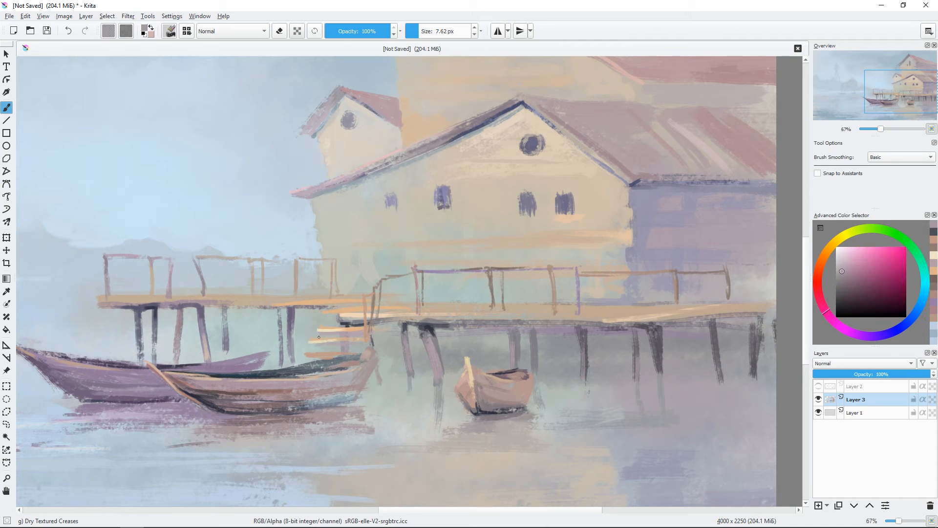
Step: Touch up the brown boat's stern and lower hull with muted brown strokes, and choose a pale violet for fine accents
left_click_drag(322, 346, 321, 351)
key("ctrl+minus")
key("ctrl+minus")
key("ctrl+plus")
key("ctrl+plus")
left_click(349, 398, "ctrl")
mouse_move(345, 397)
left_mouse_down("shift")
mouse_move(359, 394)
mouse_move(310, 397)
mouse_move(318, 396)
left_mouse_up("shift")
left_click(356, 393, "ctrl")
left_click(323, 392, "ctrl")
left_click_drag(438, 354, 513, 327)
left_click_drag(439, 349, 418, 346, "shift")
left_click(420, 351, "ctrl")
left_click(847, 250)
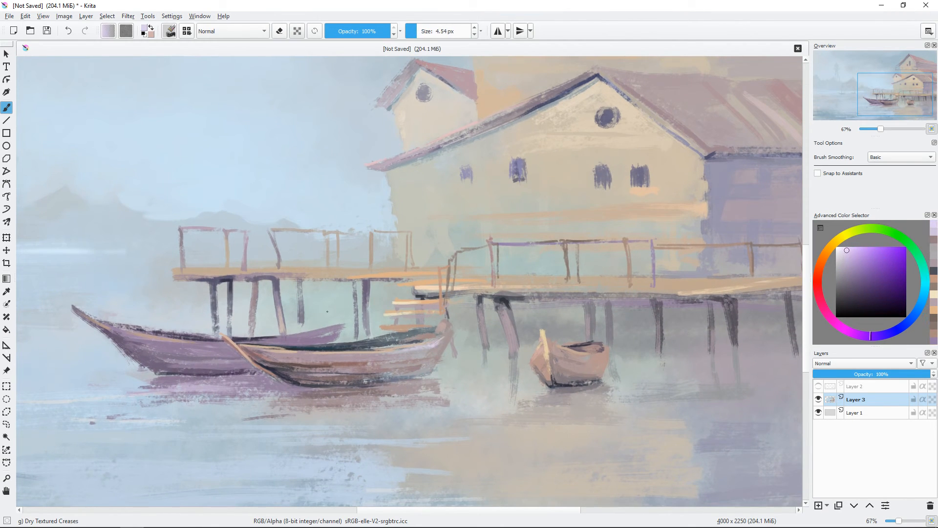
Step: Repaint the wall strip beneath the upper house's lower red roof in greyish beige with a brush of about 21 px
key("ctrl+minus")
key("ctrl+minus")
left_click_drag(556, 308, 635, 348)
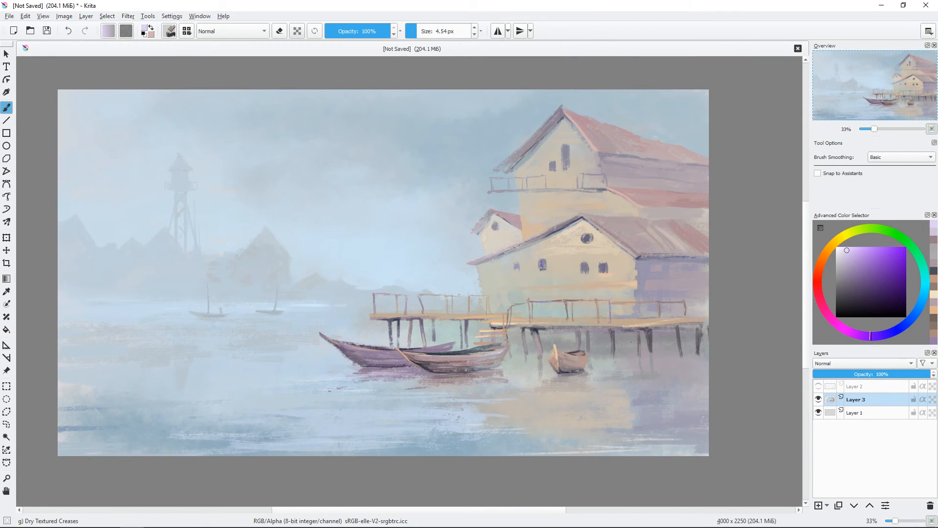
key("ctrl+plus")
key("ctrl+plus")
left_click_drag(658, 264, 362, 332)
mouse_move(622, 227)
left_mouse_down("shift")
mouse_move(714, 247)
mouse_move(684, 240)
left_mouse_up("shift")
left_click(701, 205, "ctrl")
left_click(693, 215, "ctrl")
left_click_drag(709, 206, 689, 224)
left_click(570, 211, "ctrl")
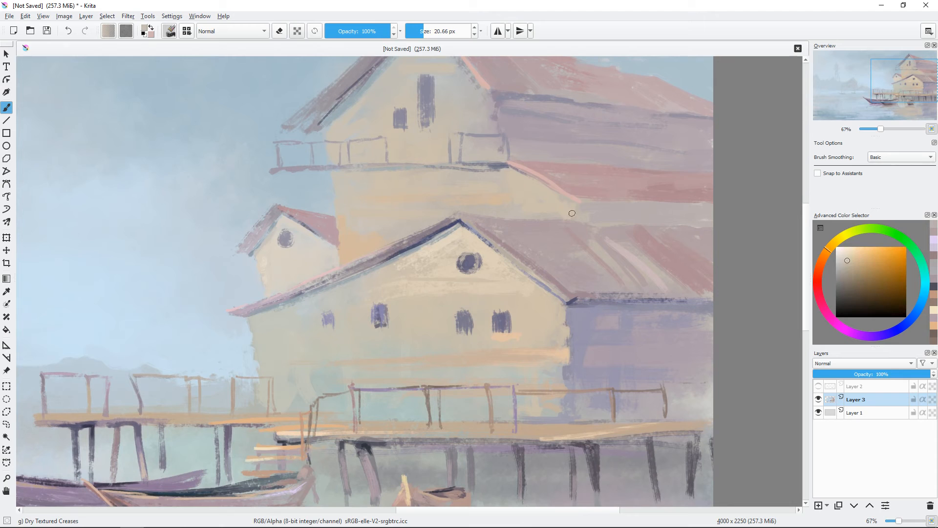
left_click(585, 214, "ctrl")
left_click_drag(572, 212, 623, 206)
mouse_move(625, 205)
left_mouse_down("shift")
mouse_move(595, 203)
mouse_move(579, 217)
left_mouse_up("shift")
Step: Paint a blue-violet shadow line of about 7 px under the lower red roof's edge and tint the wall below it
left_click(585, 325, "ctrl")
left_click_drag(588, 203, 679, 205)
left_click(854, 275)
left_click_drag(613, 200, 643, 202)
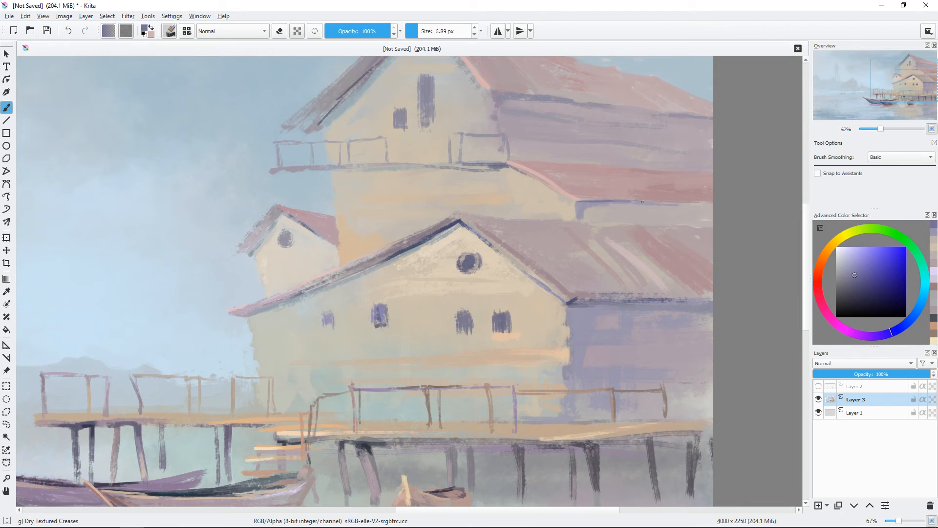
mouse_move(575, 203)
left_mouse_down("shift")
mouse_move(589, 202)
mouse_move(597, 225)
mouse_move(610, 205)
mouse_move(644, 205)
left_mouse_up("shift")
left_click(582, 164, "ctrl")
left_click_drag(609, 259, 612, 306)
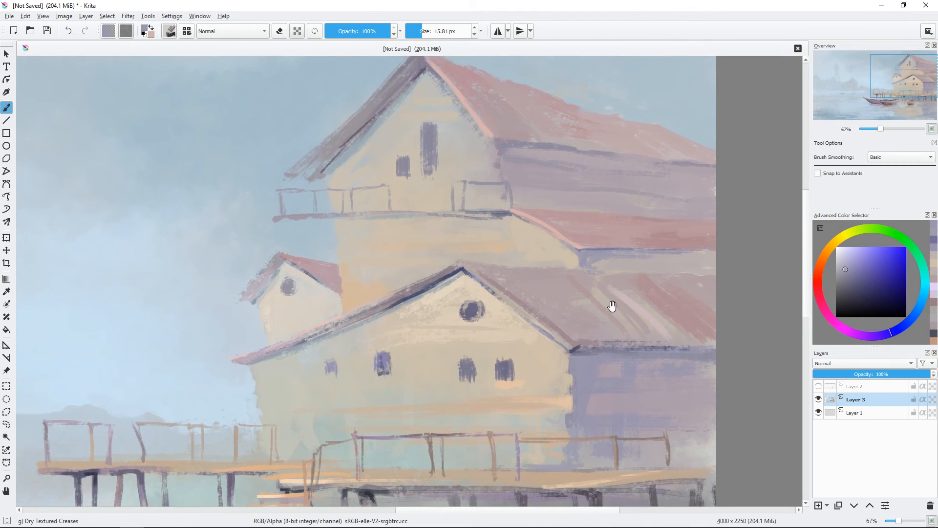
Step: Brush pale blue and muted violet ripples into the house's water reflection with a brush of about 32 to 36 px
key("minus")
left_click_drag(438, 300, 460, 308)
key("minus")
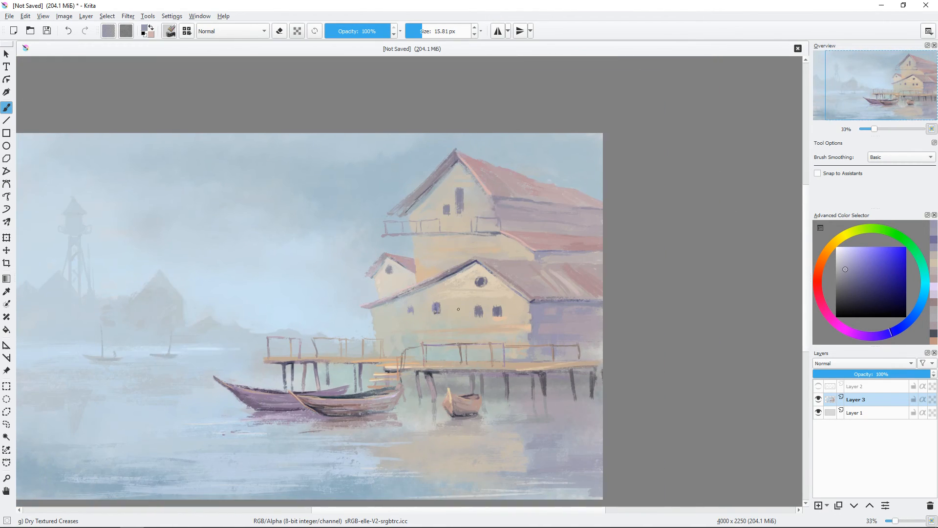
left_click_drag(444, 374, 563, 339)
left_click(495, 427, "ctrl")
left_click_drag(490, 426, 495, 427, "shift")
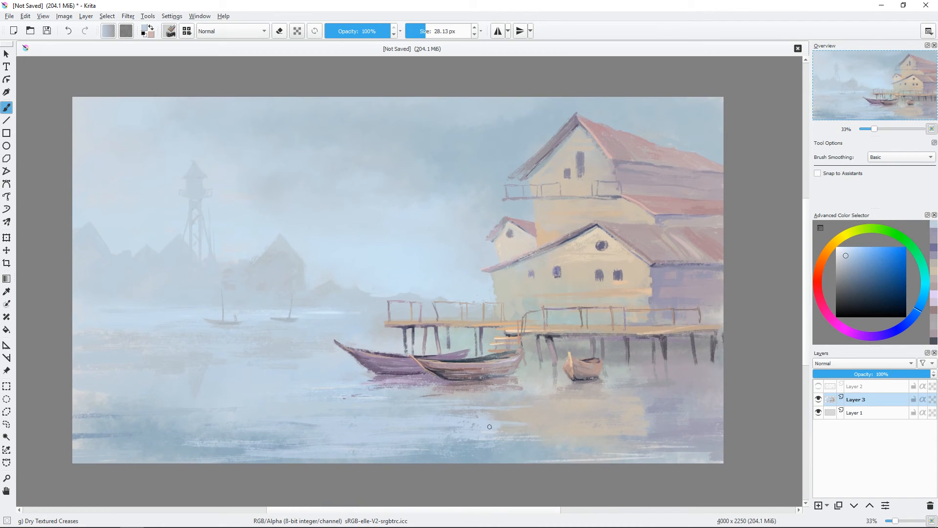
left_click_drag(604, 428, 610, 428, "shift")
left_click(605, 428, "ctrl")
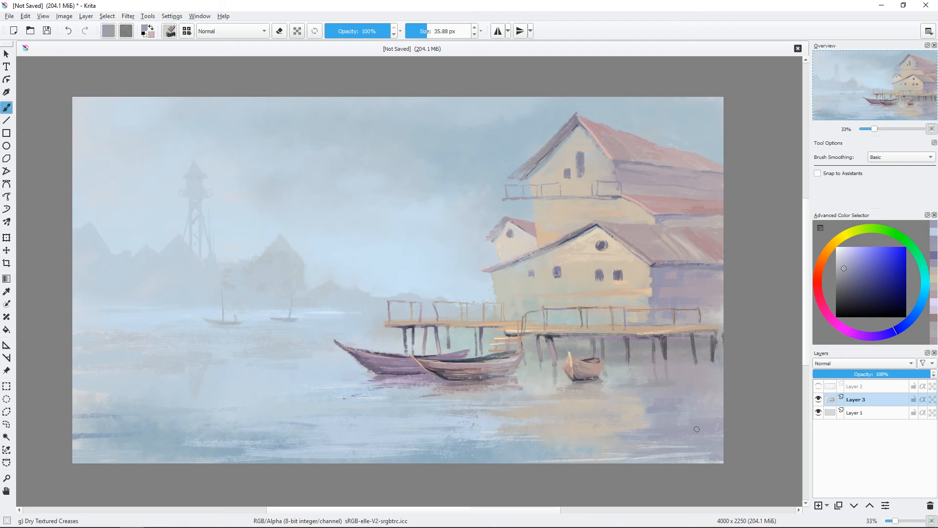
Step: Refine the purple boat's bow and the brown boat's inner stern edge with fine strokes from a brush of about 7 px
key("ctrl+plus")
key("ctrl+plus")
left_click_drag(239, 391, 212, 312)
left_click_drag(442, 383, 426, 380, "shift")
left_click(434, 382, "ctrl")
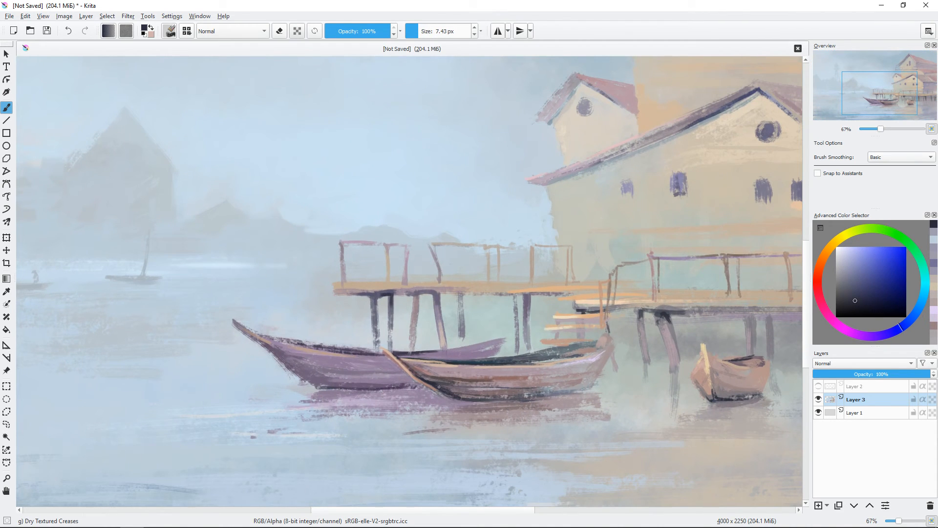
left_click(268, 343, "ctrl")
left_click_drag(265, 344, 306, 377)
left_click(284, 388, "ctrl")
mouse_move(564, 355)
left_mouse_down()
mouse_move(573, 332)
mouse_move(580, 344)
left_mouse_up()
key("ctrl+minus")
key("ctrl+minus")
left_click_drag(507, 257, 511, 287)
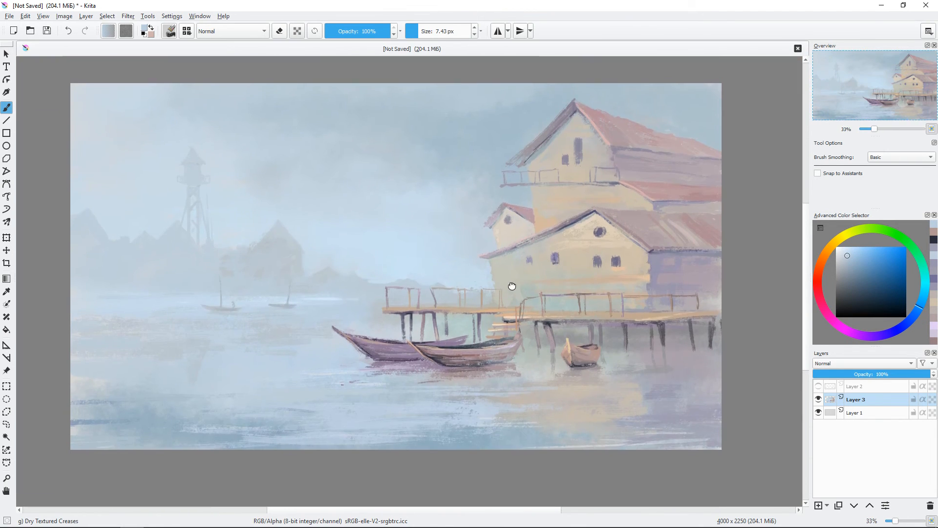
Step: Paint a muted blue shadow under the upper house's sloping gable roof with a brush of about 14 px
key("ctrl+plus")
left_click_drag(637, 219, 552, 312)
left_click(524, 176, "ctrl")
left_click(921, 311)
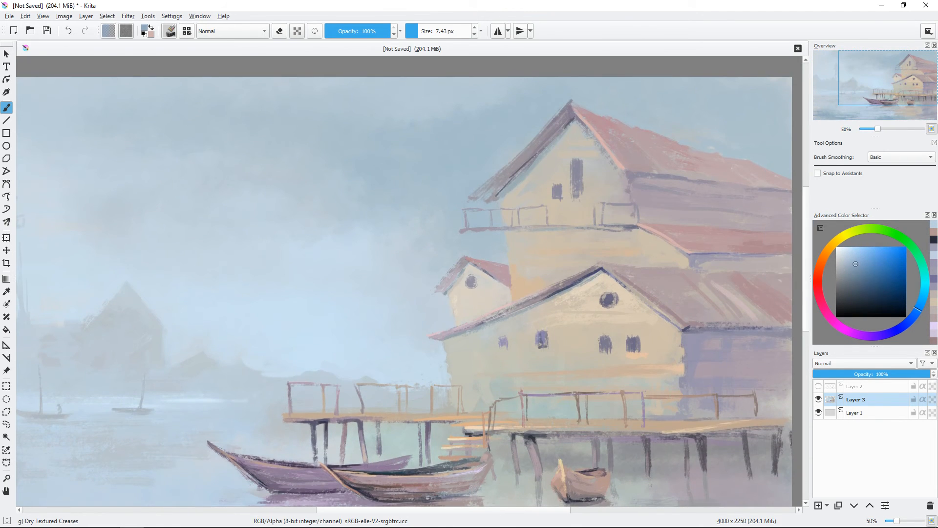
left_click_drag(565, 127, 529, 165)
left_click(866, 264)
key("bracketright")
key("bracketright")
key("bracketright")
key("bracketright")
key("bracketright")
key("bracketright")
key("bracketright")
left_click_drag(573, 124, 523, 175)
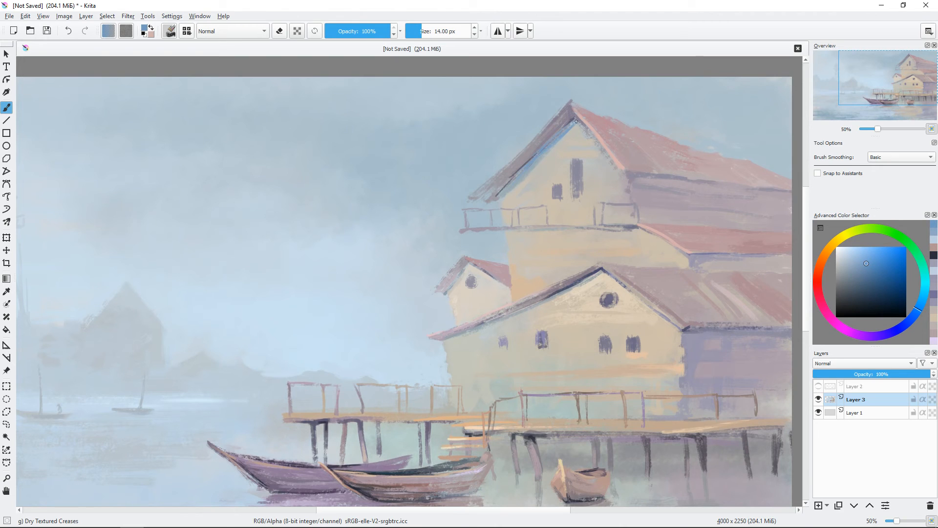
Step: Deepen the gable's roof shadow with dark violet and add light beige strokes to the wall below with a brush of about 9 px
left_click(863, 285)
left_click(873, 335)
left_click(579, 121, "shift")
left_click_drag(575, 118, 546, 145)
left_click(578, 143, "ctrl")
key("bracketright")
key("bracketright")
key("bracketright")
key("bracketright")
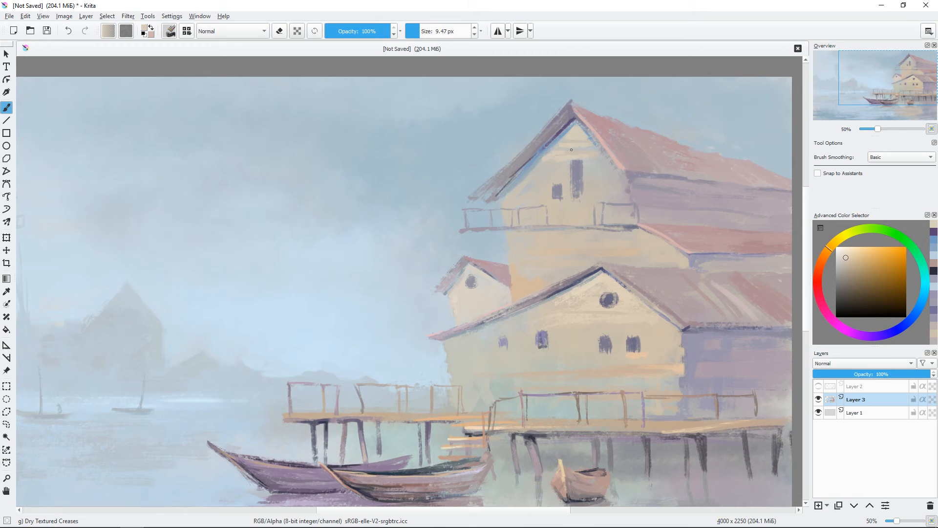
Step: Touch up the tall window in the upper gable with grey-violet strokes of about 6 px
left_click(575, 167, "ctrl")
left_click_drag(576, 164, 574, 165)
left_click_drag(572, 161, 573, 161)
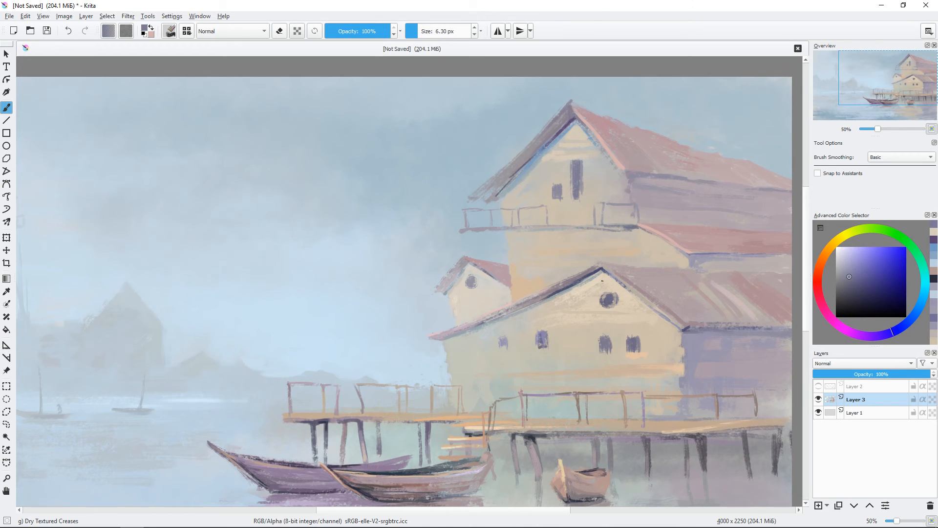
key("minus")
left_click_drag(394, 346, 477, 286)
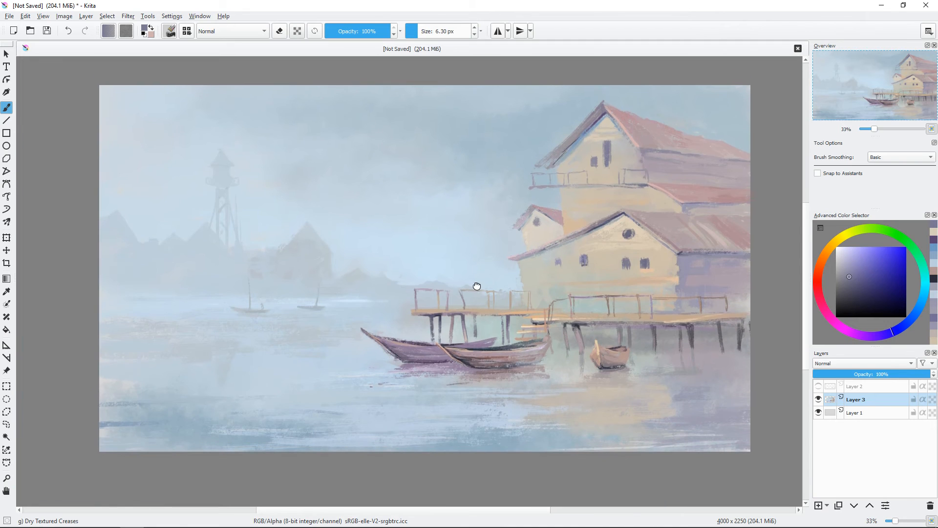
Step: Soften the water in the painting's lower left area with sampled grey-blue strokes
left_click_drag(567, 346, 572, 346)
left_click_drag(370, 355, 382, 355)
left_click(149, 388, "ctrl")
left_click_drag(148, 389, 110, 392)
left_click_drag(243, 383, 251, 383)
left_click(158, 411, "ctrl")
mouse_move(158, 411)
left_mouse_down()
mouse_move(185, 387)
mouse_move(138, 394)
left_mouse_up()
Step: Blend the misty sky with soft grey-blue strokes using the Texture Big brush at about 387 px
left_click(184, 32)
left_click_drag(390, 147, 391, 211)
left_click(235, 128)
left_click(402, 101)
key("ctrl+z")
left_click(544, 157, "ctrl")
left_click_drag(198, 118, 132, 115)
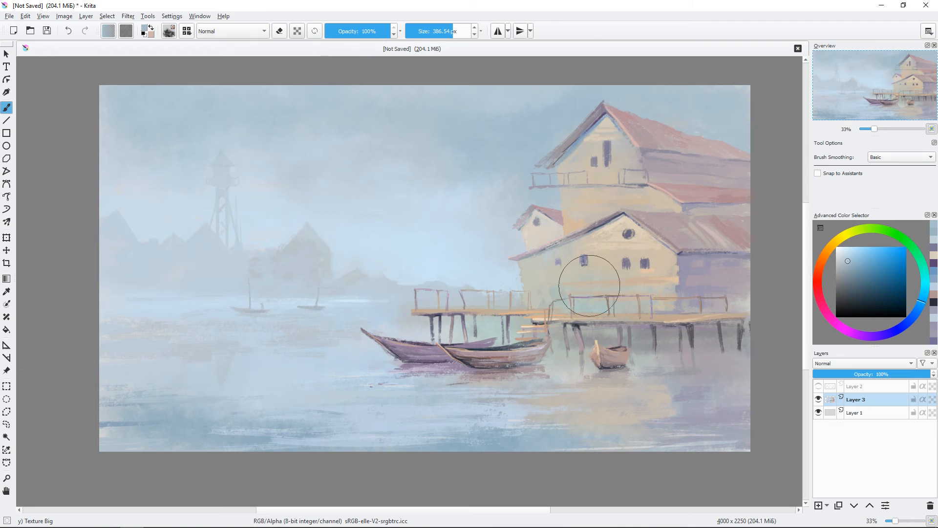
Step: Brush textured blue strokes into the sky's upper corners with the Dry Textured Creases brush at about 111 px
right_click(496, 279)
left_click(455, 314)
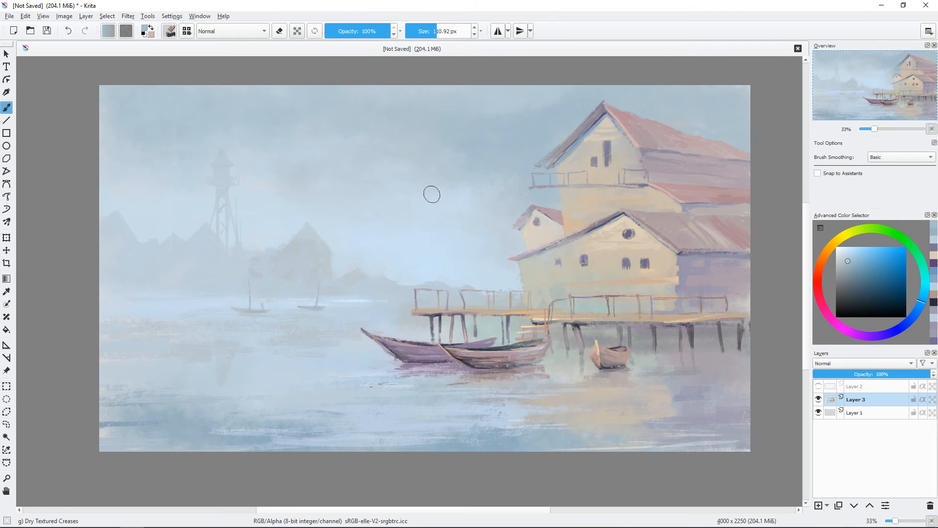
left_click_drag(332, 138, 337, 138, "shift")
mouse_move(125, 116)
left_mouse_down()
mouse_move(133, 105)
mouse_move(108, 94)
left_mouse_up()
mouse_move(704, 88)
left_mouse_down()
mouse_move(727, 90)
mouse_move(739, 107)
left_mouse_up()
Step: Brush pale grey-blue over the open water around the distant boats' reflections, and check the painting against the Layer 2 sketch
left_click(354, 400, "ctrl")
left_click_drag(178, 401, 268, 394)
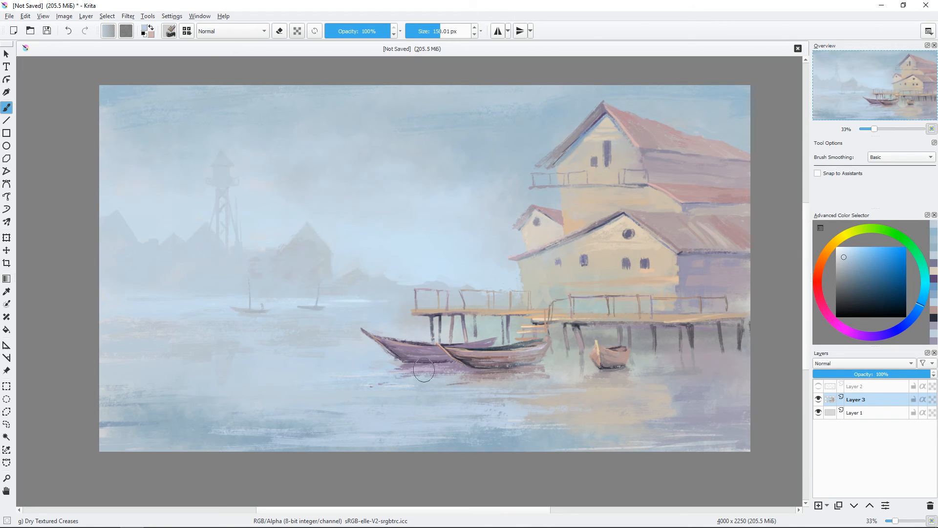
left_click_drag(245, 330, 242, 310, "shift")
left_click(819, 387)
left_click(819, 387)
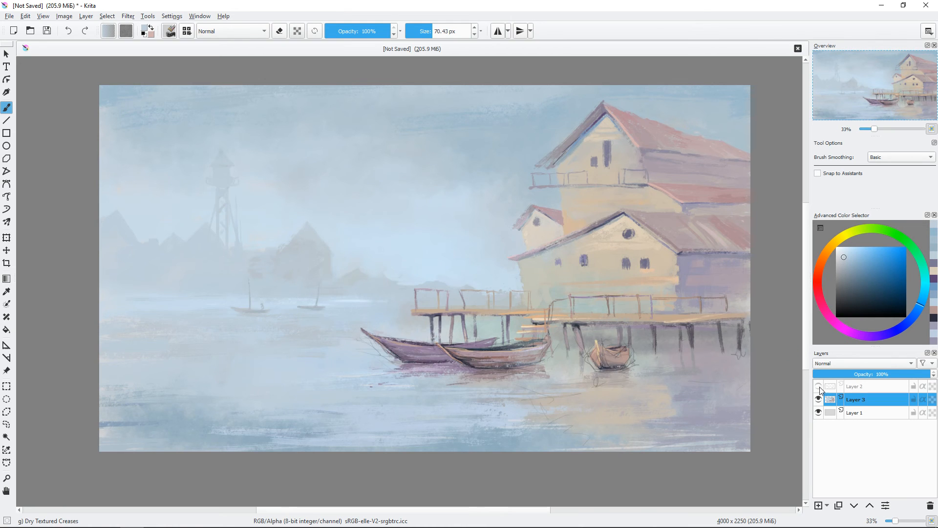
Step: Block in a third boat behind the purple one in pale mauve with a brush of about 12 px
key("ctrl+plus")
key("ctrl+plus")
key("ctrl+z")
left_click_drag(516, 352, 453, 256)
left_click_drag(448, 302, 423, 302, "shift")
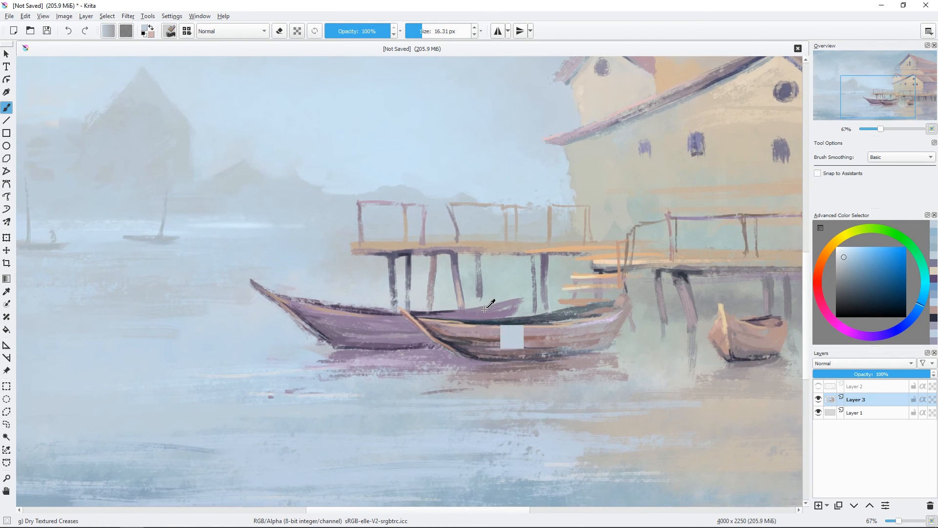
left_click(485, 309, "ctrl")
left_click(844, 266)
left_click(837, 324)
left_click_drag(335, 289, 378, 297)
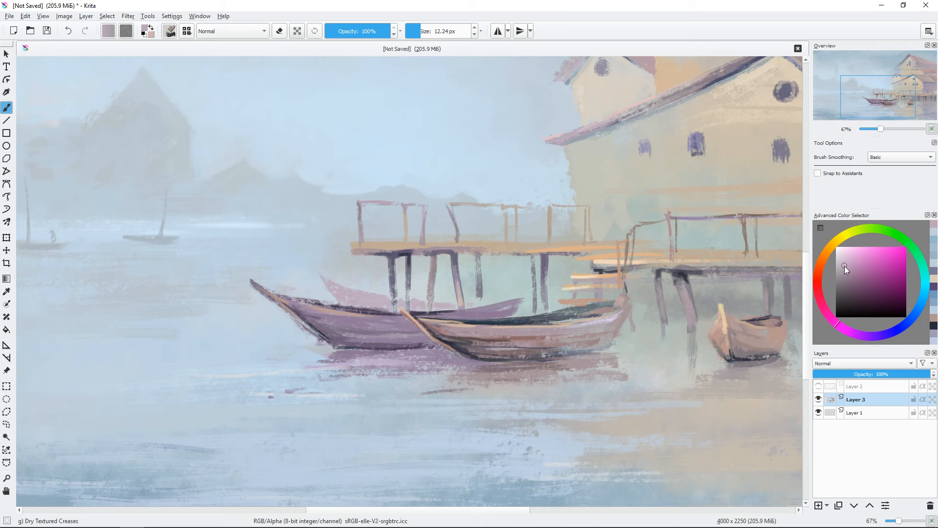
Step: Shade the rear boat with a slightly darker mauve and extend its pointed bow tip
left_click(847, 272)
mouse_move(345, 289)
left_mouse_down()
mouse_move(387, 298)
mouse_move(319, 277)
left_mouse_up()
key("minus")
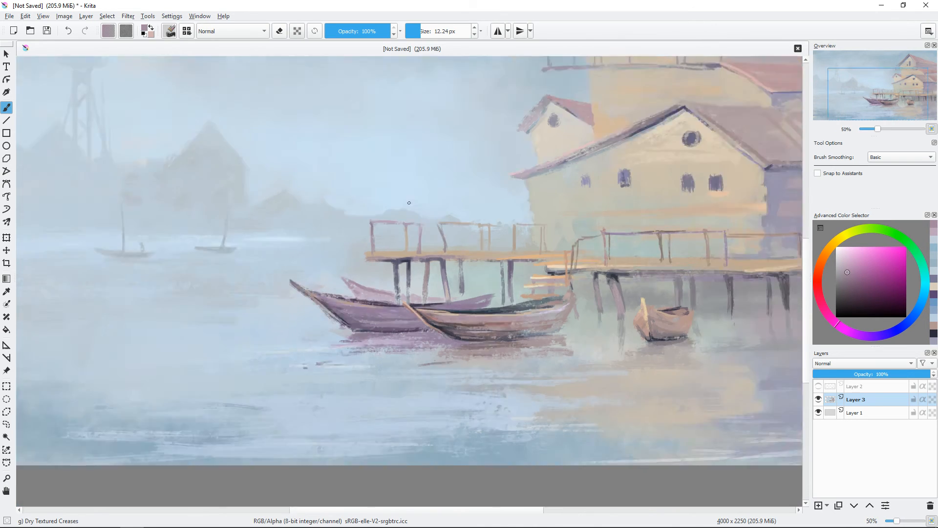
key("plus")
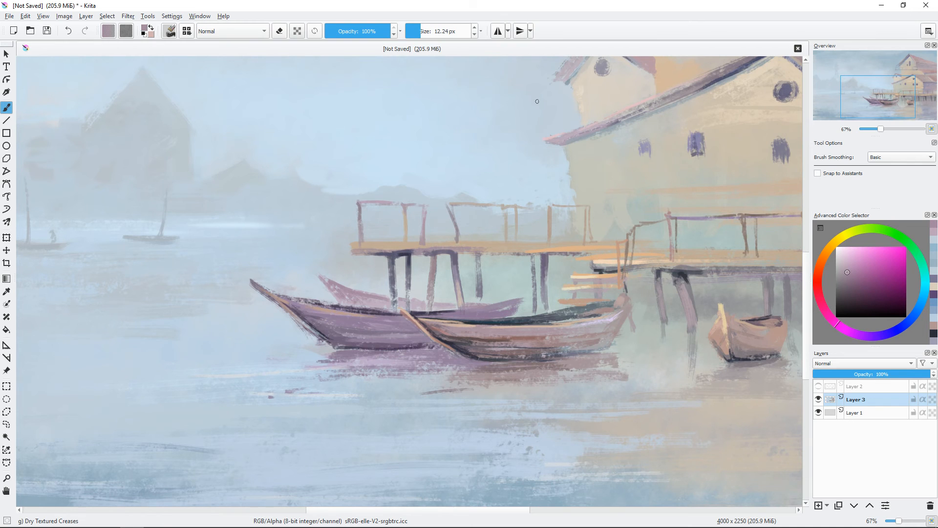
left_click_drag(589, 267, 637, 268)
left_click_drag(375, 274, 360, 268)
Step: Trim the rear boat's bow with pale grey-blue background strokes of about 10 px
left_click(373, 267, "ctrl")
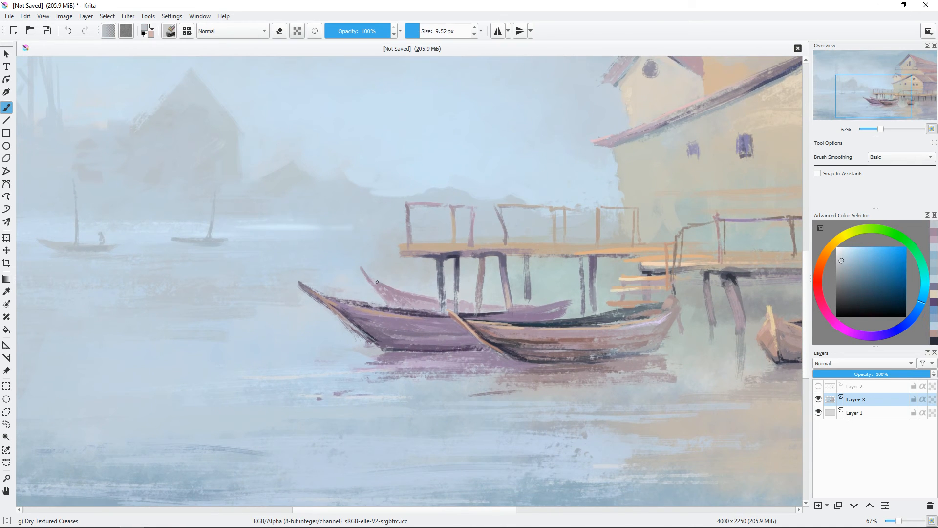
left_click_drag(568, 310, 525, 281)
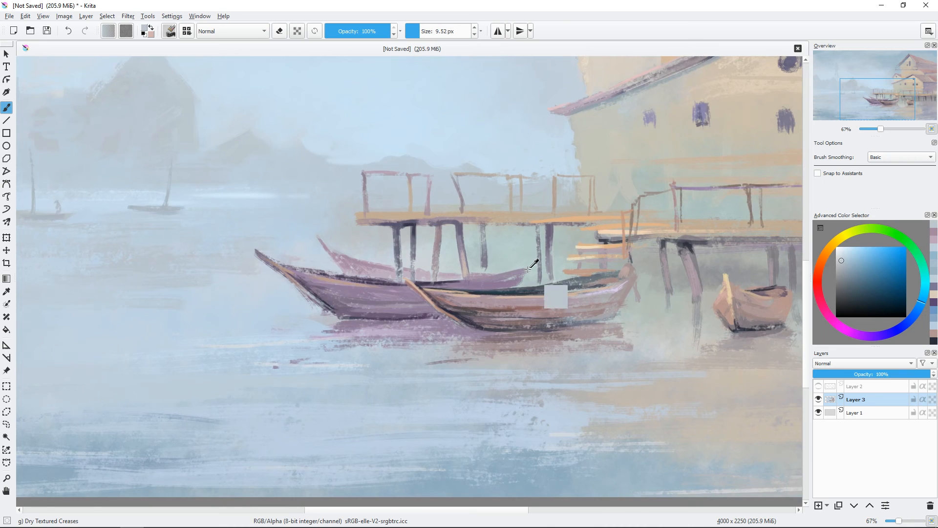
key("ctrl+minus")
key("ctrl+minus")
left_click_drag(550, 237, 628, 282)
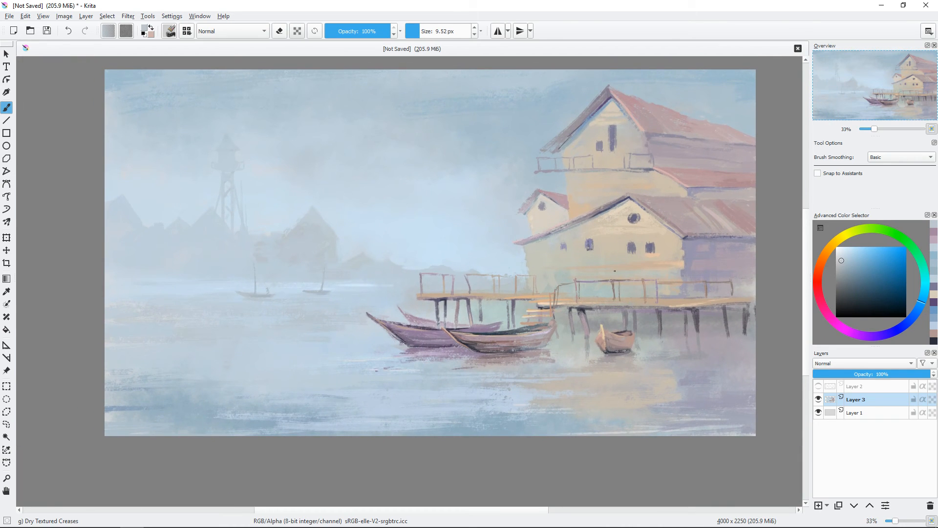
Step: Brush pale yellow glints into the water below the boats with a brush of about 70 px
left_click(847, 254)
left_click_drag(427, 333, 455, 333, "shift")
left_click(836, 241)
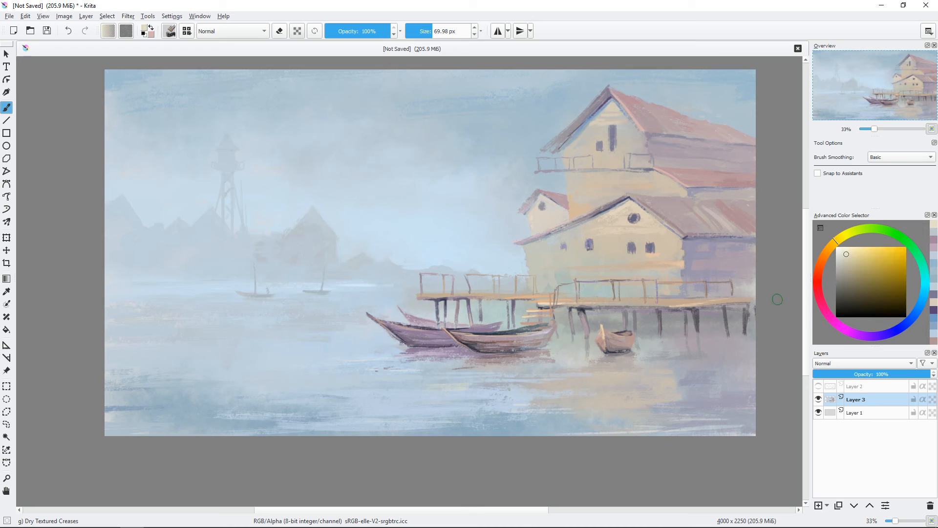
left_click(838, 255)
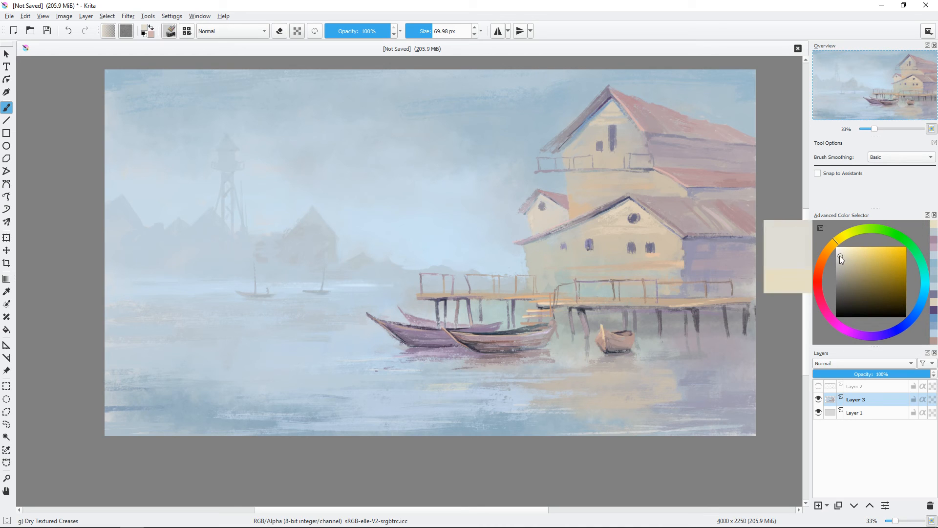
Step: Add very pale blue sparkles and ripples to the water in front of the boats, reducing the brush to about 35 px
left_click(922, 307)
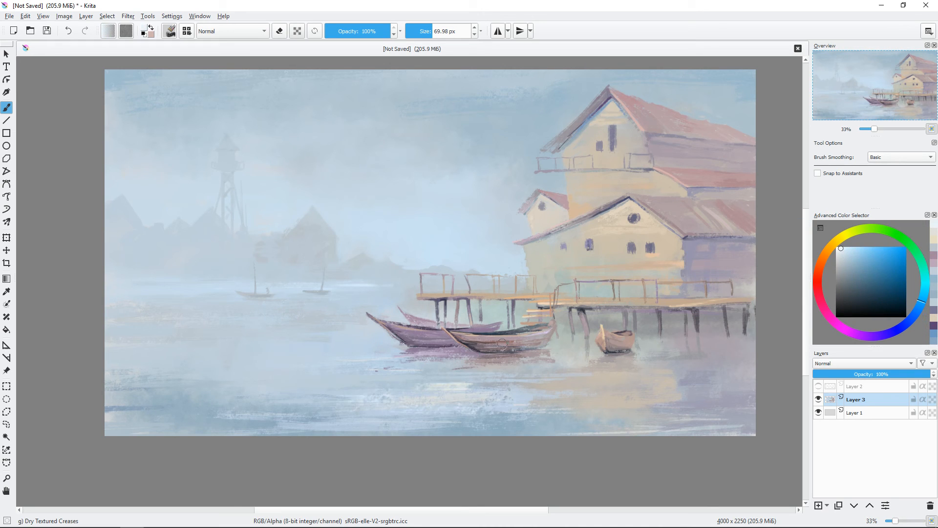
left_click_drag(562, 302, 578, 306)
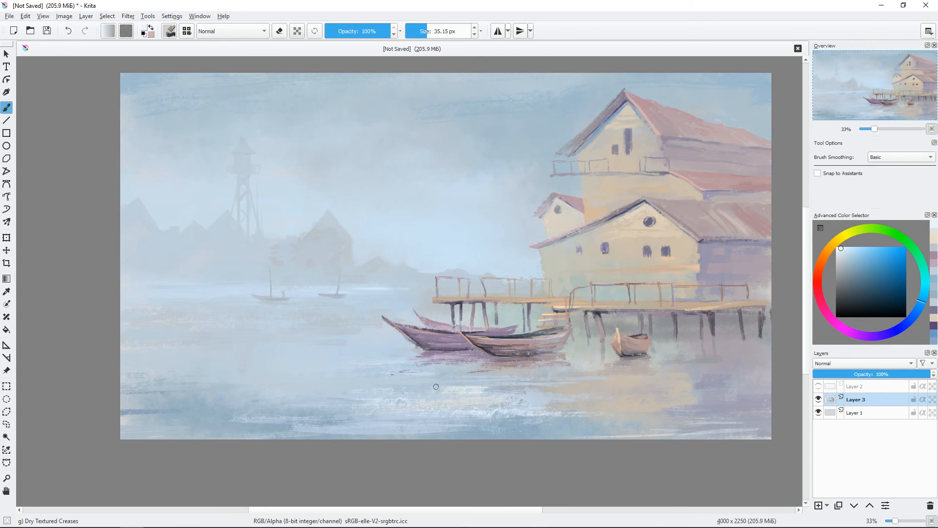
left_click_drag(535, 436, 472, 441)
left_click_drag(427, 360, 483, 410, "shift")
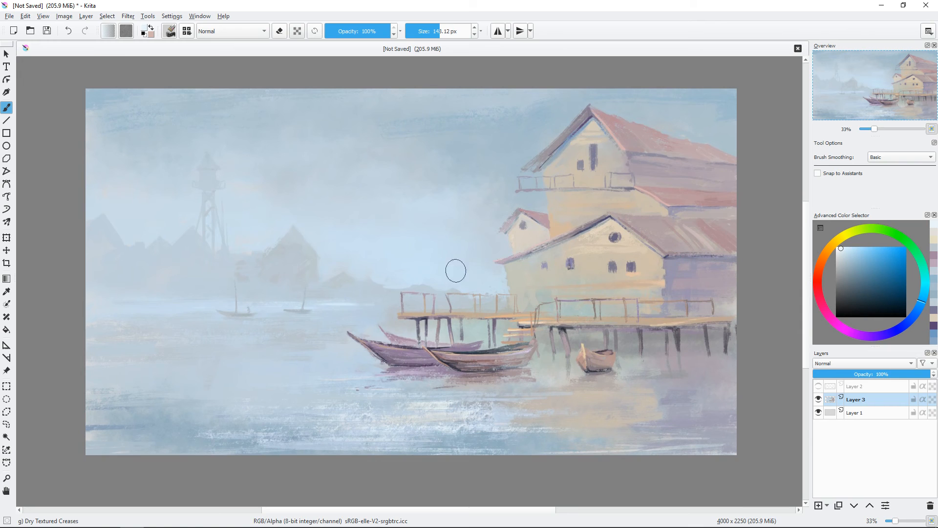
Step: Add very pale blue textured strokes to the sky beside the lower house and along the distant waterline
mouse_move(455, 270)
left_mouse_down()
mouse_move(435, 277)
mouse_move(439, 266)
left_mouse_up()
key("bracketleft")
left_click_drag(364, 290, 349, 291, "shift")
key("bracketright")
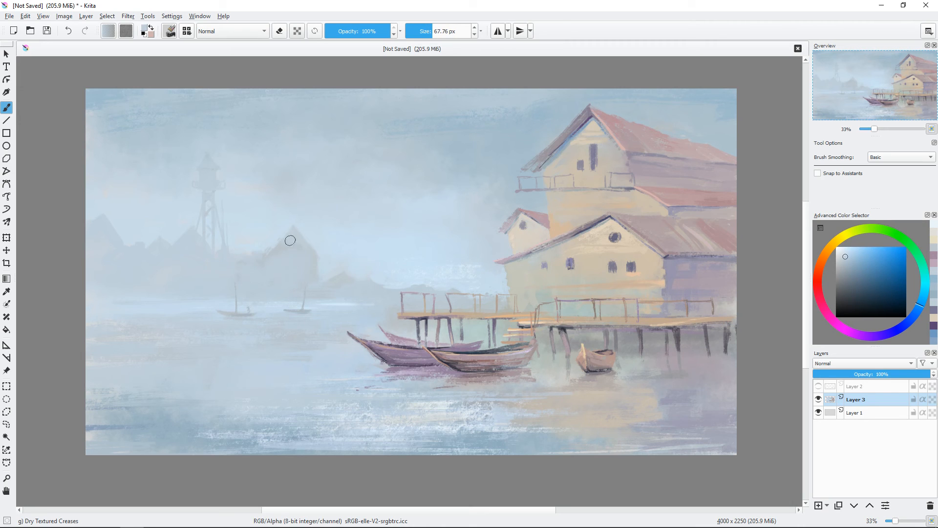
Step: Reshape the roof edge of the distant gabled building with pale grey-blue strokes of about 29 px
key("bracketleft")
Step: Paint thin grey-violet antennas on the upper house's roof with a brush of about 12 px, and compare with the Layer 2 sketch
key("bracketleft")
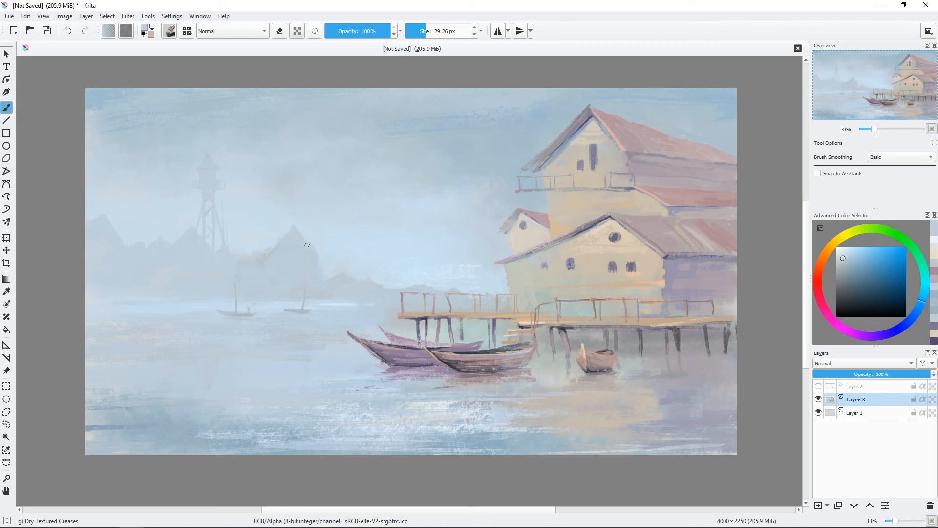
left_click_drag(293, 228, 268, 250)
key("ctrl+z")
key("bracketleft")
left_click(673, 255, "ctrl")
mouse_move(643, 120)
left_mouse_down()
mouse_move(662, 134)
mouse_move(687, 97)
mouse_move(682, 144)
mouse_move(693, 111)
left_mouse_up()
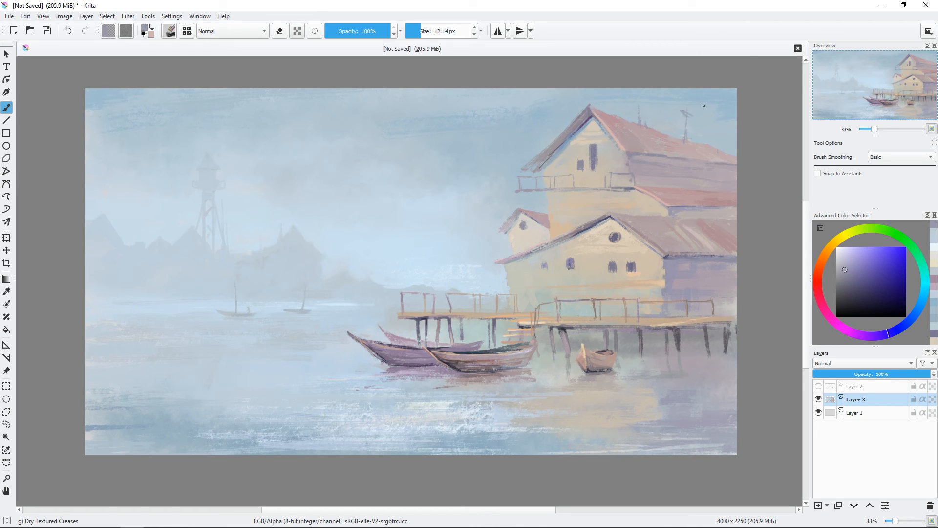
key("bracketleft")
left_click(818, 386)
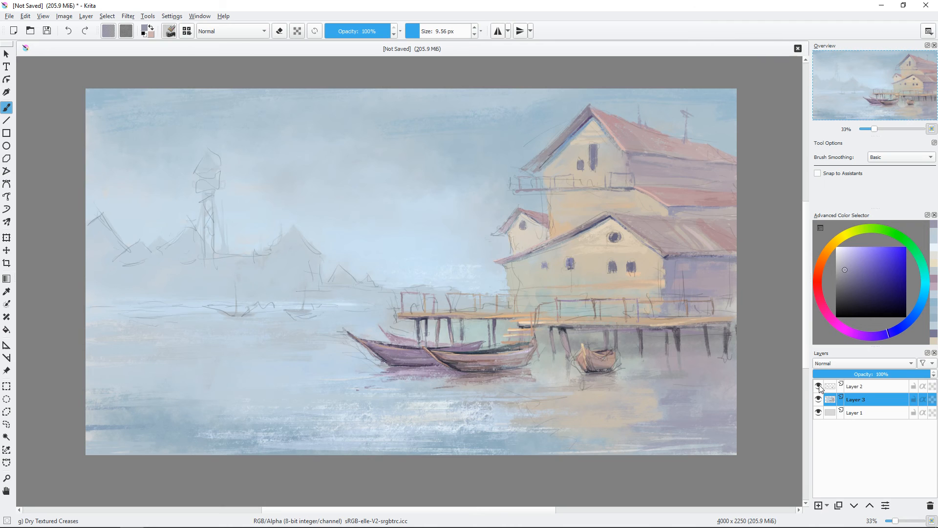
left_click(818, 386)
Step: Strengthen the shadow along the underside of the deck with muted dark violet strokes of about 18 px
key("plus")
key("plus")
left_click_drag(667, 313, 430, 196)
key("ctrl+z")
left_click_drag(782, 354, 492, 331)
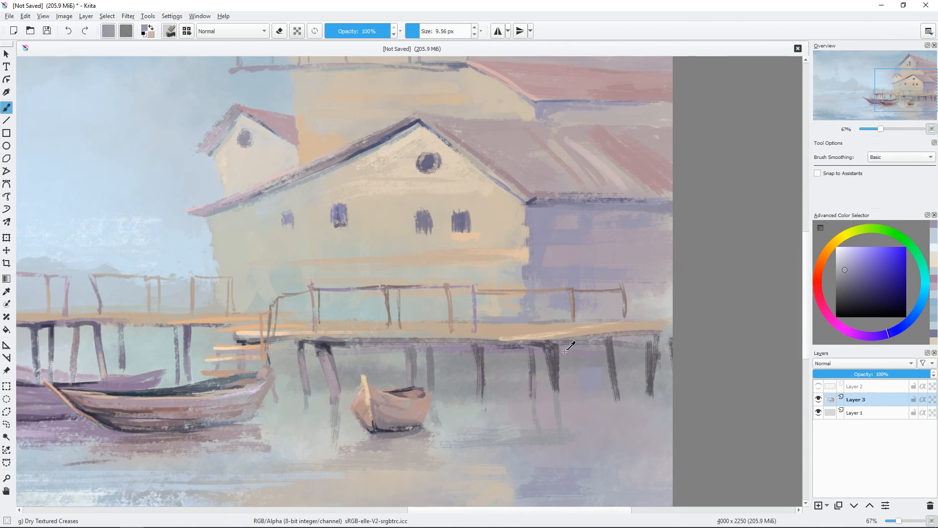
left_click(566, 350, "ctrl")
key("bracketright")
key("bracketright")
key("bracketright")
left_click(552, 332, "ctrl")
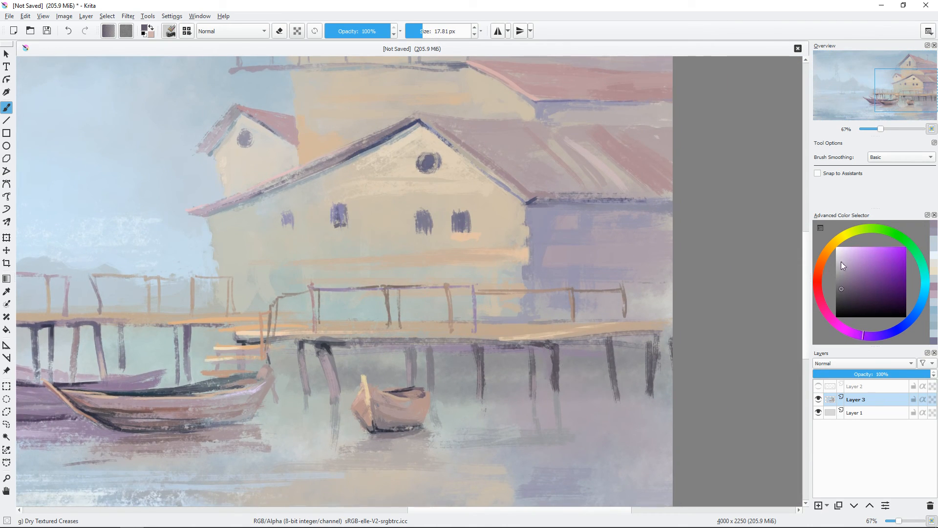
Step: Tint a support post beneath the deck with lighter violet strokes of about 11 px
key("bracketleft")
key("bracketleft")
left_click_drag(550, 360, 553, 375)
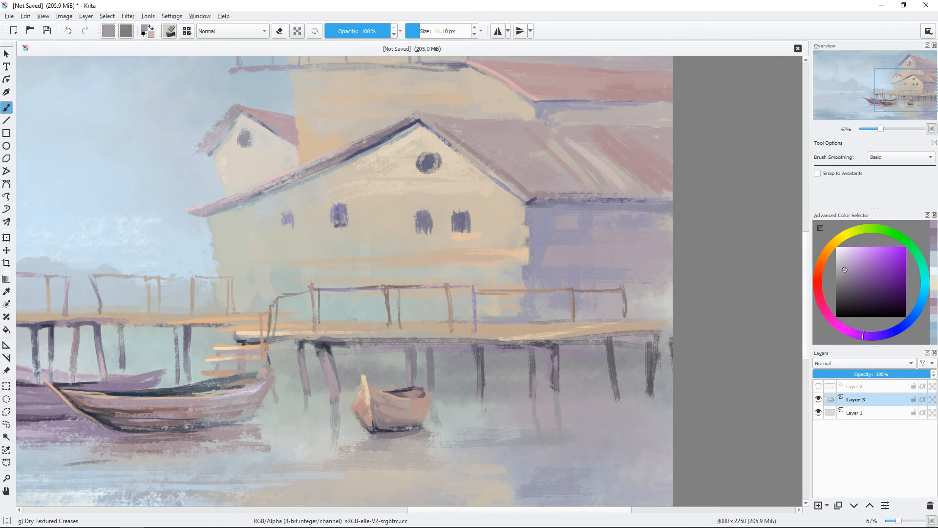
Step: Paint brownish-orange strokes of about 11 px along the deck's planks near the painting's right edge
left_click_drag(629, 290, 659, 277)
left_click(820, 261)
left_click(863, 265)
mouse_move(517, 317)
left_mouse_down()
mouse_move(701, 313)
mouse_move(620, 326)
mouse_move(697, 319)
left_mouse_up()
left_click(656, 319, "ctrl")
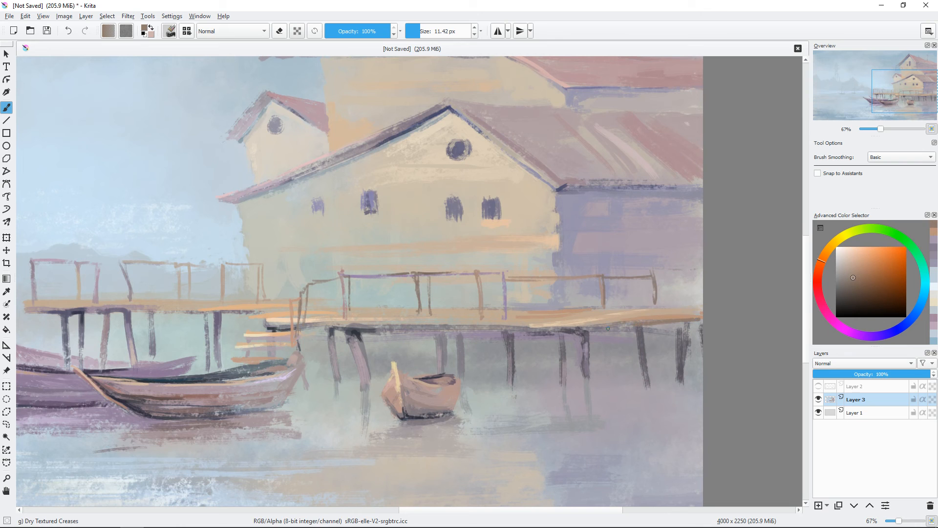
Step: Draw a dark blue shadow line under the outer end of the deck with a brush of about 11 px
left_click(861, 295)
left_click(910, 319)
left_click_drag(623, 328, 694, 320)
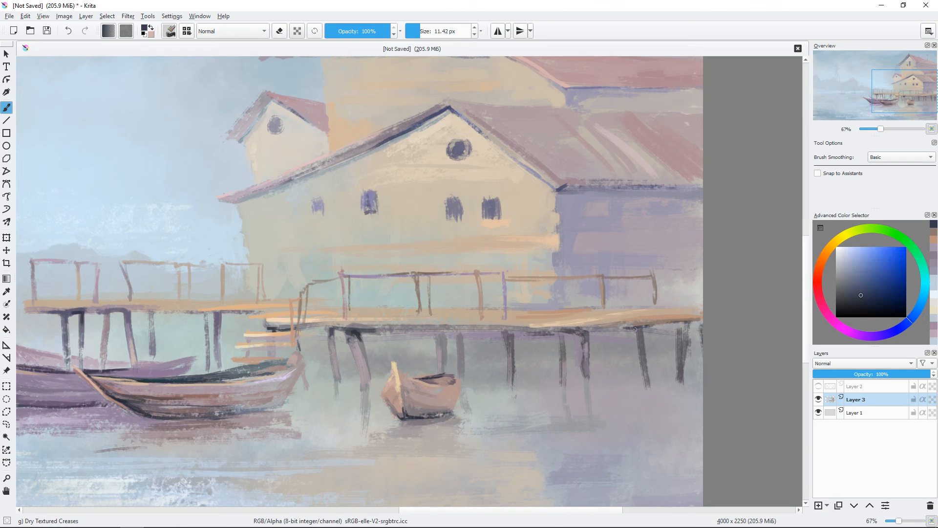
Step: Add muted violet support posts under the deck to the right of the small boat with a brush of about 19 px
left_click_drag(568, 369, 639, 335)
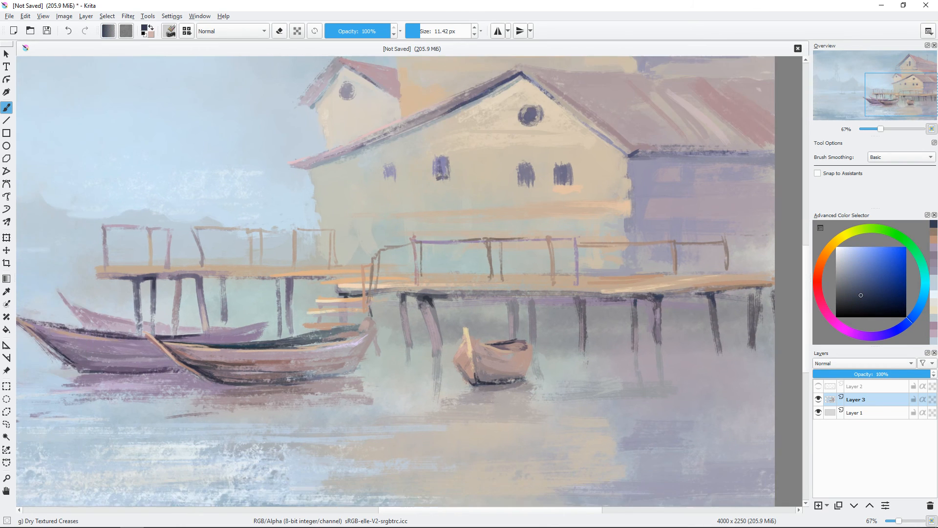
left_click(581, 303, "ctrl")
left_click_drag(606, 303, 610, 304)
mouse_move(609, 301)
left_mouse_down()
mouse_move(612, 322)
mouse_move(595, 320)
left_mouse_up()
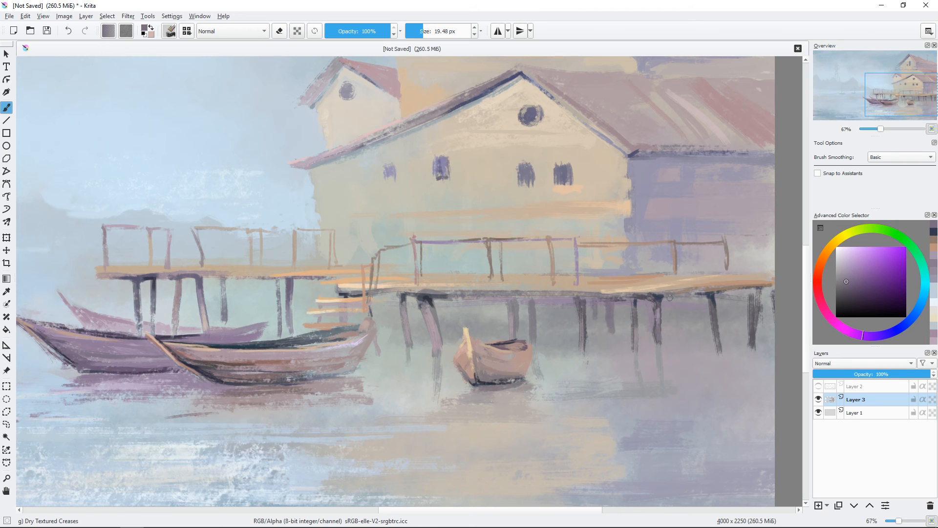
left_click_drag(674, 296, 677, 317)
Step: Paint another muted violet post under the deck behind the small boat, replacing the first attempt
left_click_drag(536, 297, 543, 321)
key("ctrl+z")
key("ctrl+minus")
key("ctrl+minus")
key("ctrl+plus")
key("ctrl+plus")
mouse_move(488, 299)
left_mouse_down()
mouse_move(542, 319)
mouse_move(647, 319)
mouse_move(545, 323)
left_mouse_up()
left_click(647, 319, "ctrl")
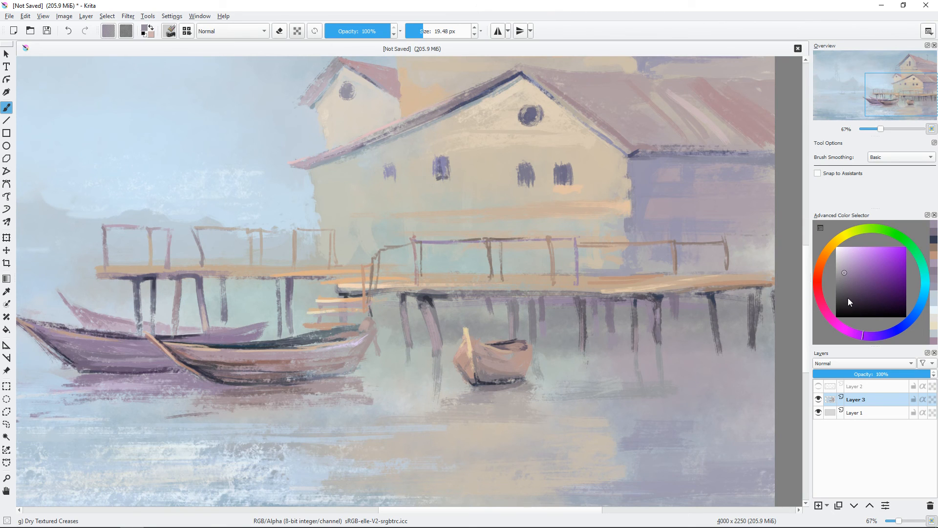
Step: Paint dark violet and bright orange accents along the main deck's front edge with a brush of about 10 px
left_click(849, 299)
left_click_drag(582, 295, 522, 294, "shift")
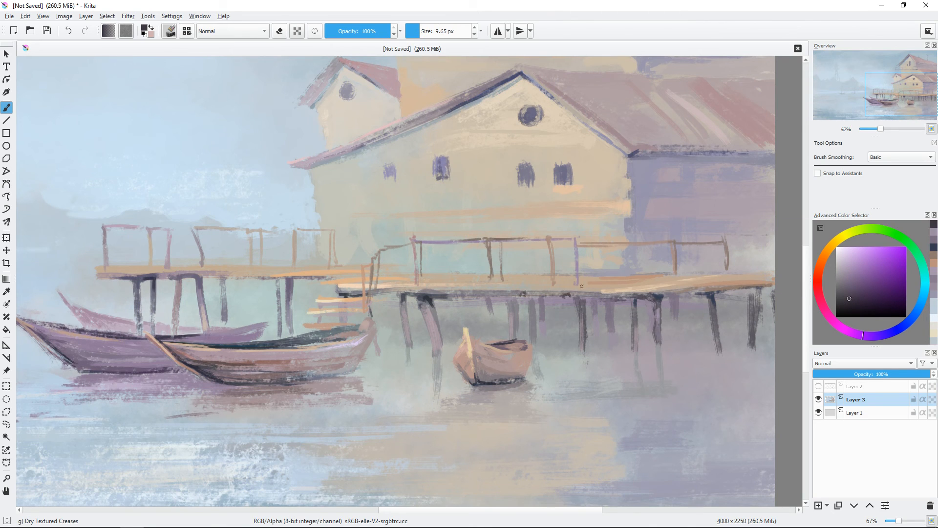
left_click(582, 285, "ctrl")
mouse_move(581, 286)
left_mouse_down("shift")
mouse_move(572, 288)
mouse_move(593, 288)
left_mouse_up("shift")
left_click(819, 268)
left_click(877, 259)
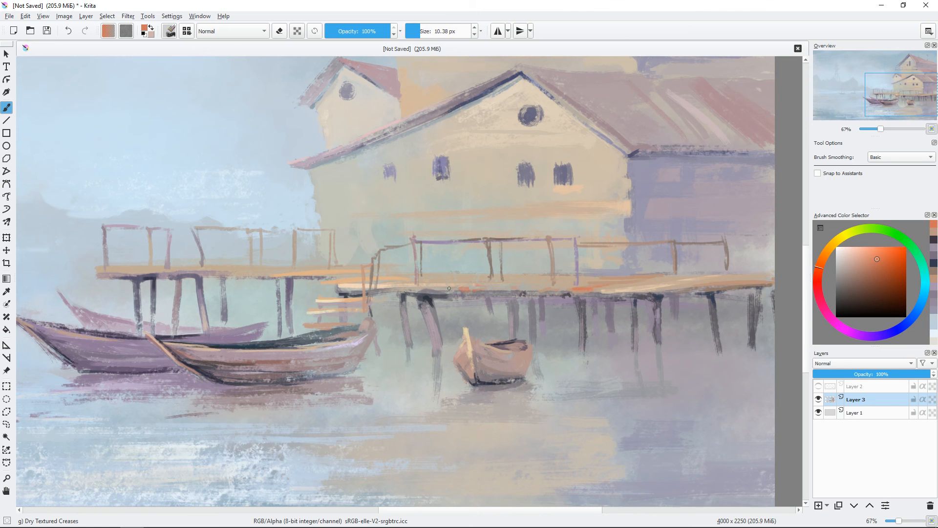
Step: Paint muted violet and dusty pink strokes on the lower house's roof with brushes of about 7 and 17 px
key("minus")
left_click_drag(590, 240, 605, 322)
left_click(610, 197, "ctrl")
left_click_drag(597, 203, 590, 204, "shift")
left_click_drag(581, 207, 645, 210)
left_click_drag(700, 196, 724, 171)
left_click(606, 227, "ctrl")
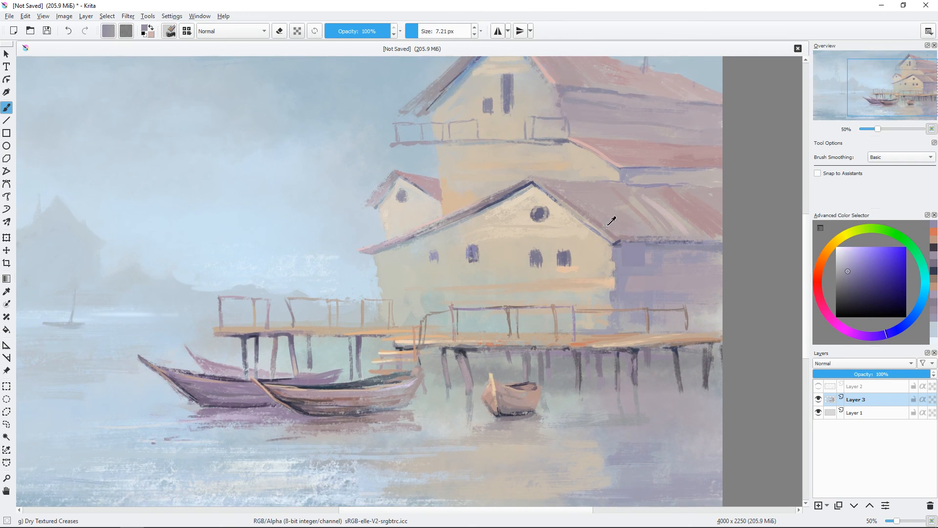
left_click_drag(574, 201, 581, 202, "shift")
mouse_move(620, 228)
left_mouse_down()
mouse_move(534, 177)
mouse_move(595, 215)
mouse_move(587, 195)
mouse_move(568, 184)
mouse_move(632, 230)
left_mouse_up()
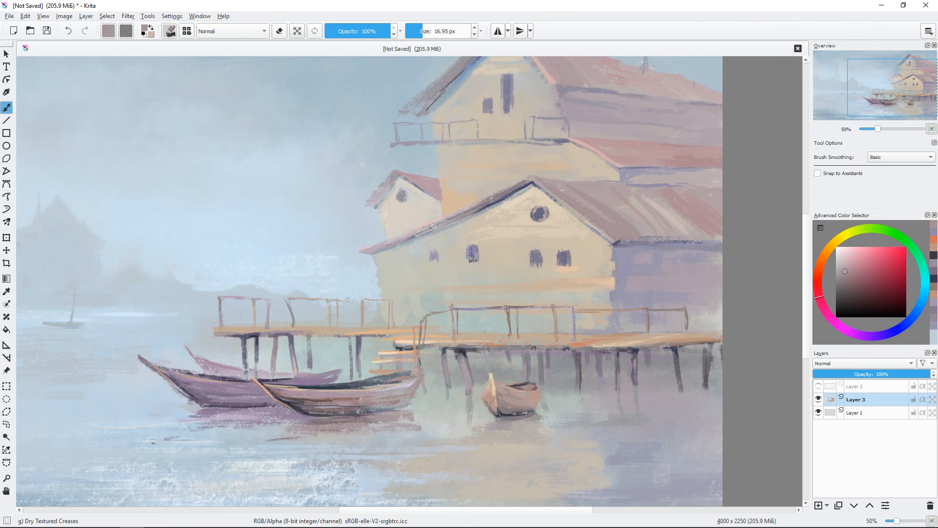
Step: Add cream highlights to the bow of the small boat under the deck with a brush of about 8 px
key("ctrl+plus")
left_click(523, 306, "ctrl")
mouse_move(555, 360)
left_mouse_down()
mouse_move(559, 255)
mouse_move(525, 277)
left_mouse_up()
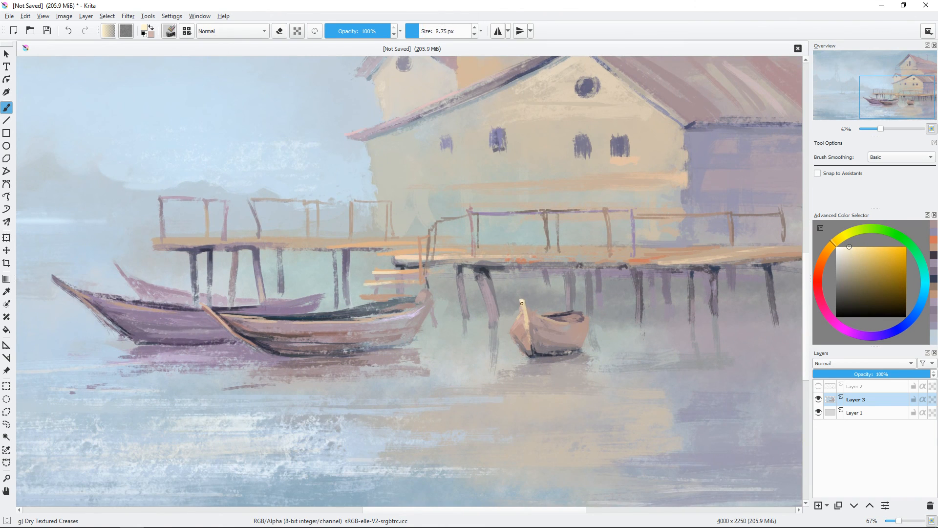
left_click_drag(609, 302, 658, 285)
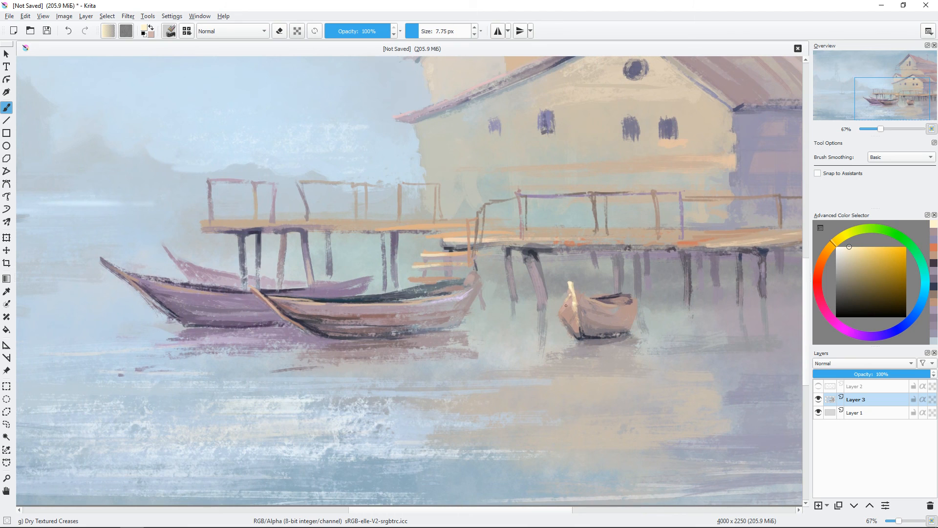
Step: Paint a pale pinkish-lilac highlight along the stern end of the large front boat's hull
left_click(537, 283, "ctrl")
left_click(844, 262)
mouse_move(530, 274)
left_mouse_down("shift")
mouse_move(539, 285)
mouse_move(535, 274)
left_mouse_up("shift")
mouse_move(549, 298)
left_mouse_down()
mouse_move(524, 367)
mouse_move(649, 320)
left_mouse_up()
key("ctrl+minus")
key("ctrl+minus")
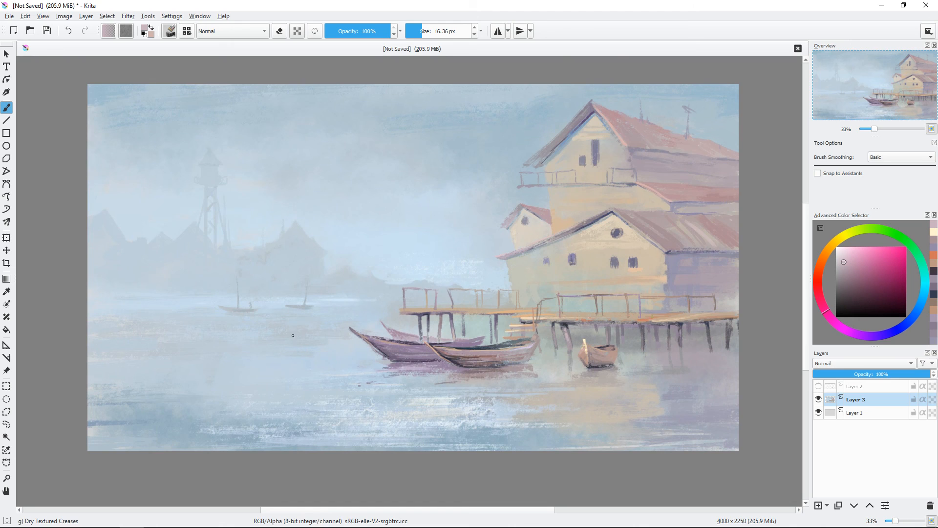
Step: Paint a faint blue-grey distant boat with a mast on the horizon near the painting's left edge
left_click_drag(288, 310, 287, 311, "shift")
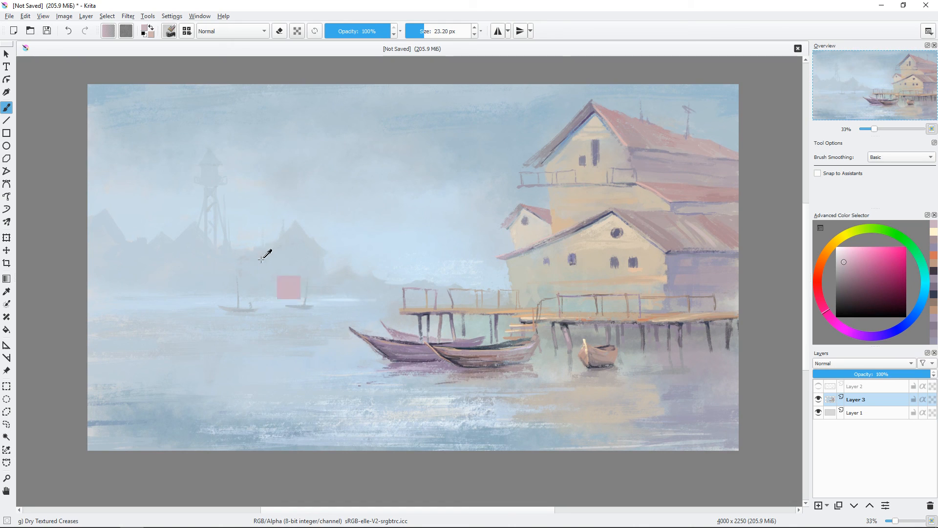
left_click(260, 263, "ctrl")
mouse_move(96, 334)
left_mouse_down()
mouse_move(137, 330)
mouse_move(124, 313)
mouse_move(94, 312)
mouse_move(136, 319)
mouse_move(93, 315)
mouse_move(124, 300)
left_mouse_up()
left_click(142, 254, "ctrl")
left_click(126, 304, "ctrl")
left_click(123, 314, "ctrl")
left_click_drag(106, 285, 106, 309)
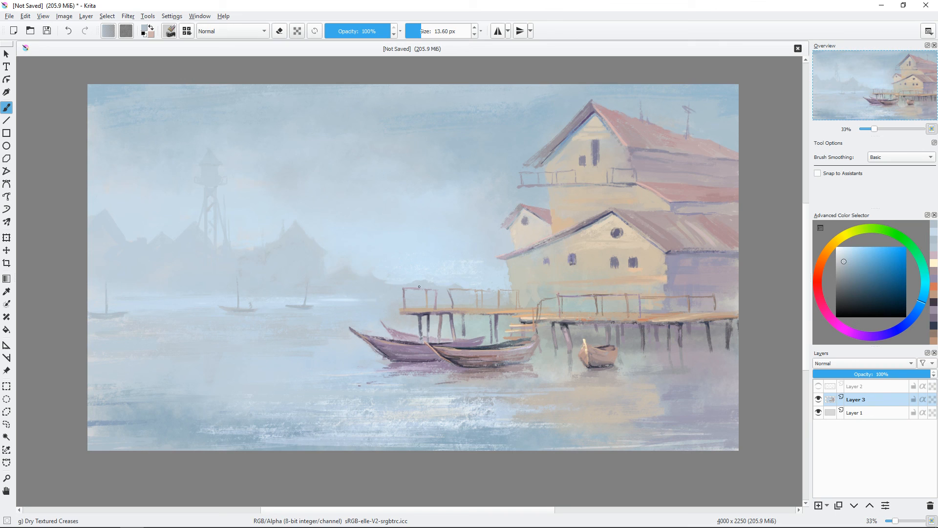
Step: Brush pale blue textured sparkles across the water below the distant boats at the left with a 186 px brush
left_click_drag(541, 311, 542, 304)
left_click_drag(261, 346, 294, 353, "shift")
left_click(249, 371, "ctrl")
left_click(844, 248)
left_click_drag(108, 357, 238, 348, "shift")
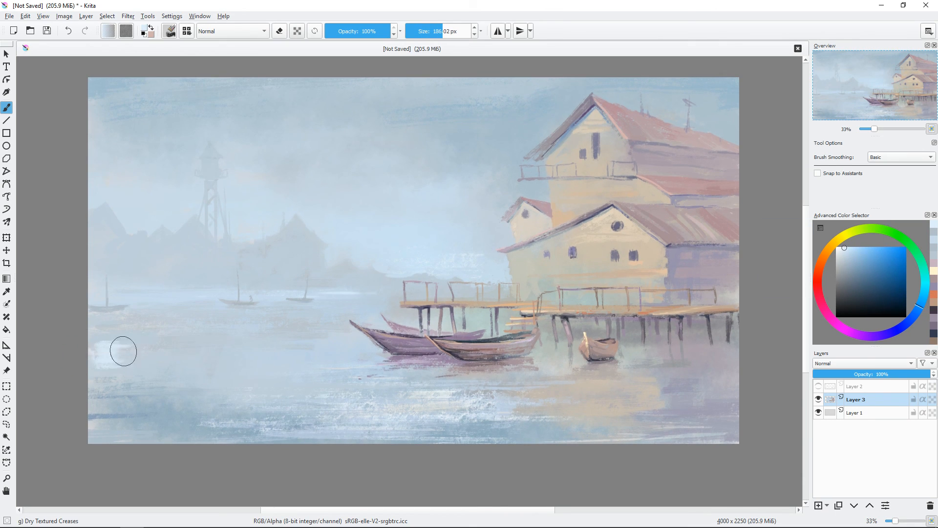
left_click_drag(99, 344, 218, 351)
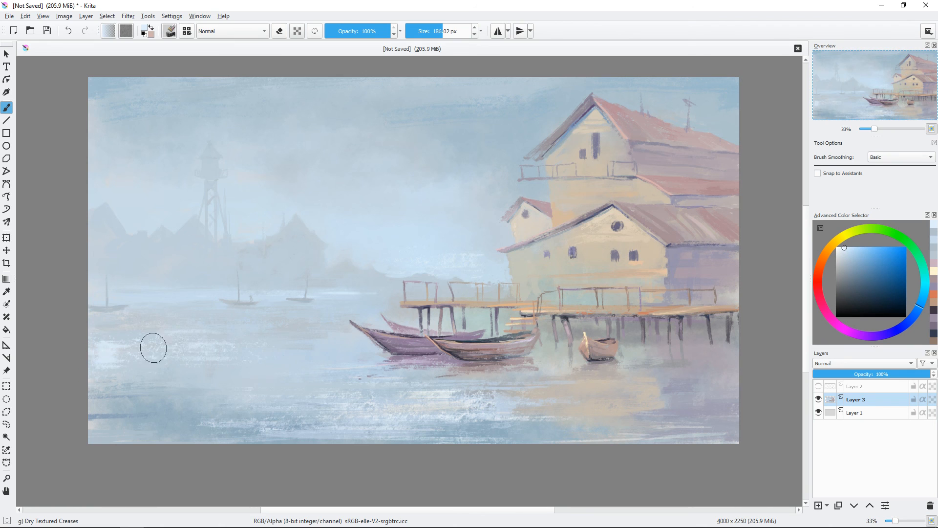
left_click_drag(93, 342, 208, 335)
Step: Soften the lower ends of the rightmost deck posts with muted violet-grey and blue-grey strokes of about 16 px
left_click(691, 401, "ctrl")
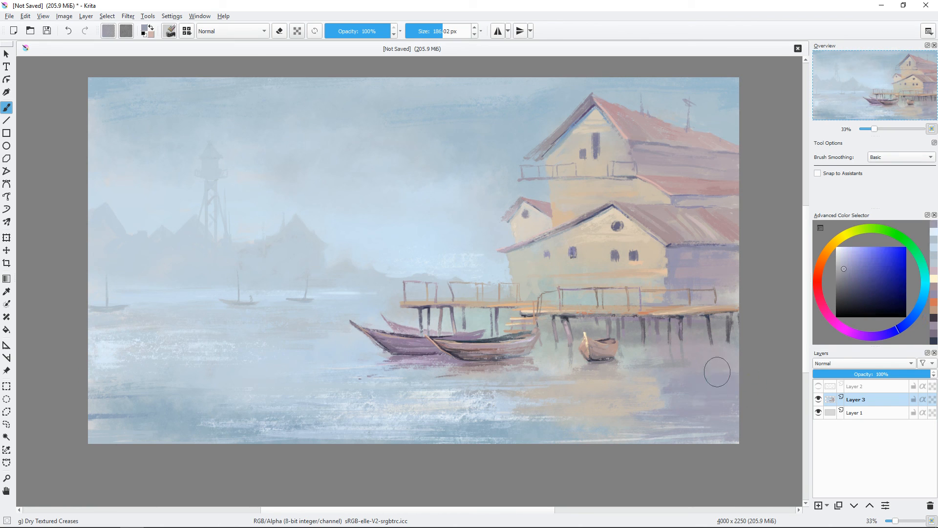
left_click_drag(707, 326, 649, 326, "shift")
key("plus")
left_click_drag(714, 342, 534, 287)
left_click_drag(686, 327, 666, 328, "shift")
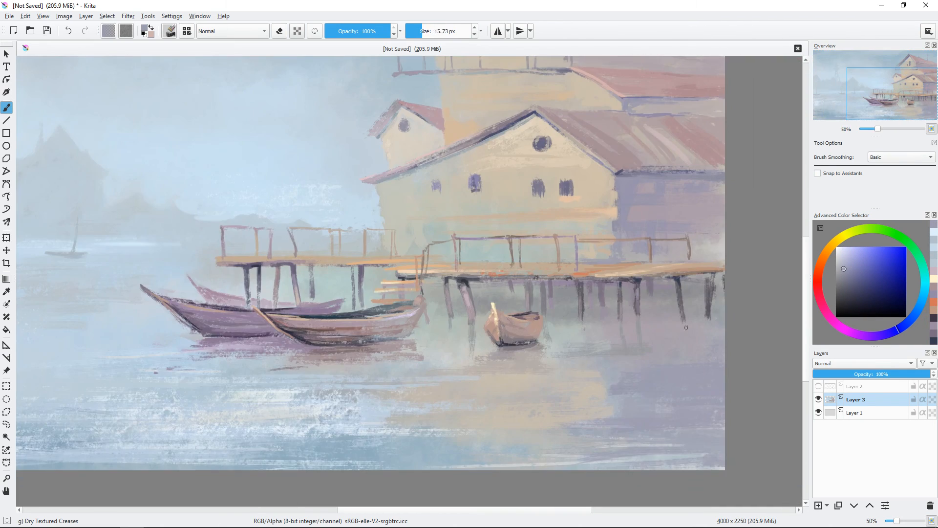
left_click(711, 326, "ctrl")
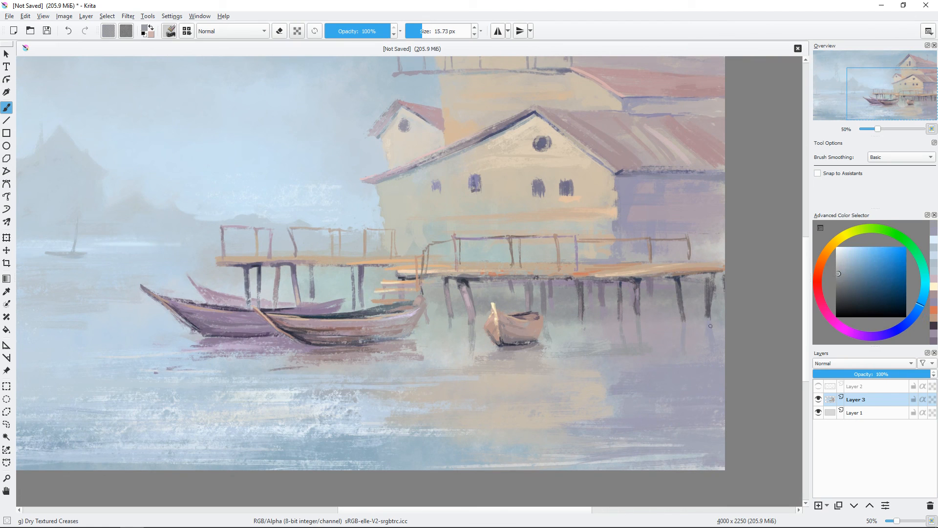
left_click(717, 323, "ctrl")
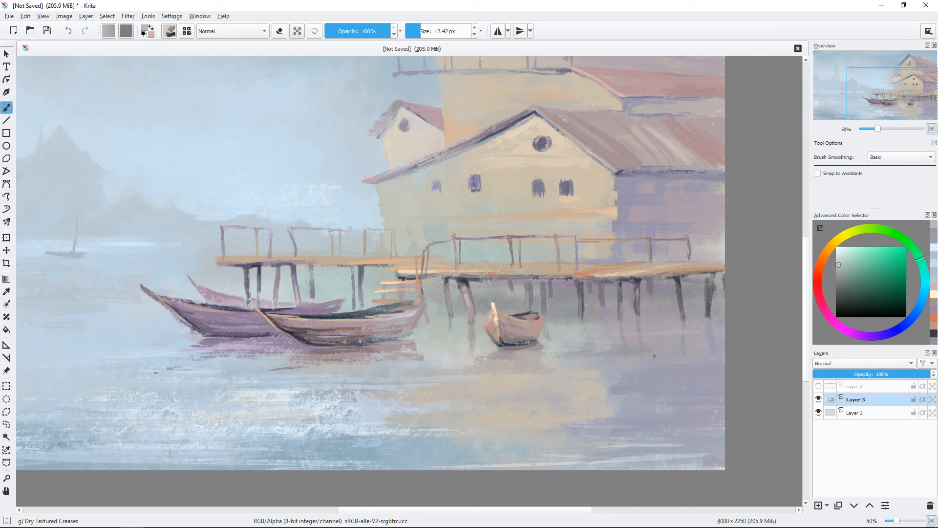
Step: Paint muted mauve strokes of about 14 px on the purple boat's hull and trim its stern with grey-green background colour
key("minus")
mouse_move(461, 333)
left_mouse_down()
mouse_move(598, 370)
mouse_move(473, 266)
mouse_move(460, 228)
left_mouse_up()
key("plus")
key("plus")
key("plus")
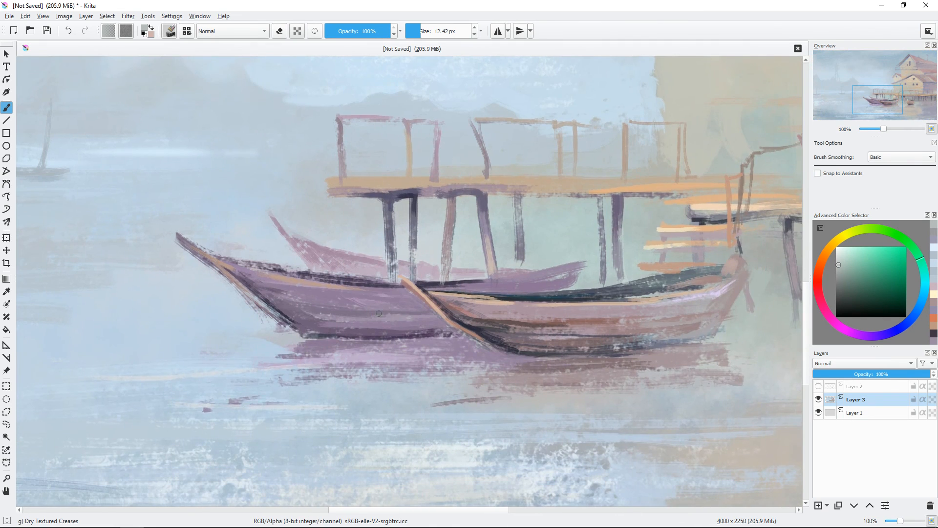
left_click(408, 338, "ctrl")
left_click_drag(378, 261, 380, 261, "shift")
left_click_drag(364, 292, 406, 293)
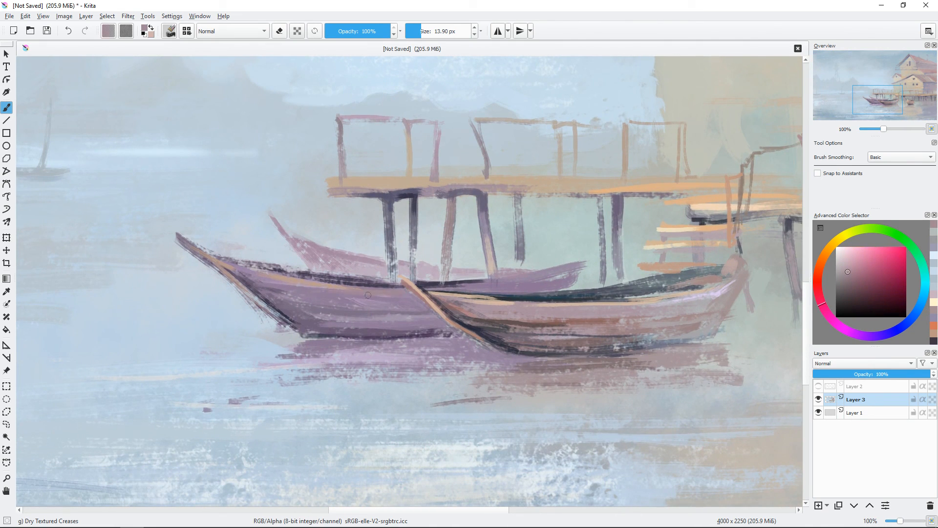
left_click_drag(337, 314, 407, 317)
left_click_drag(594, 266, 588, 260, "shift")
left_click(584, 257, "ctrl")
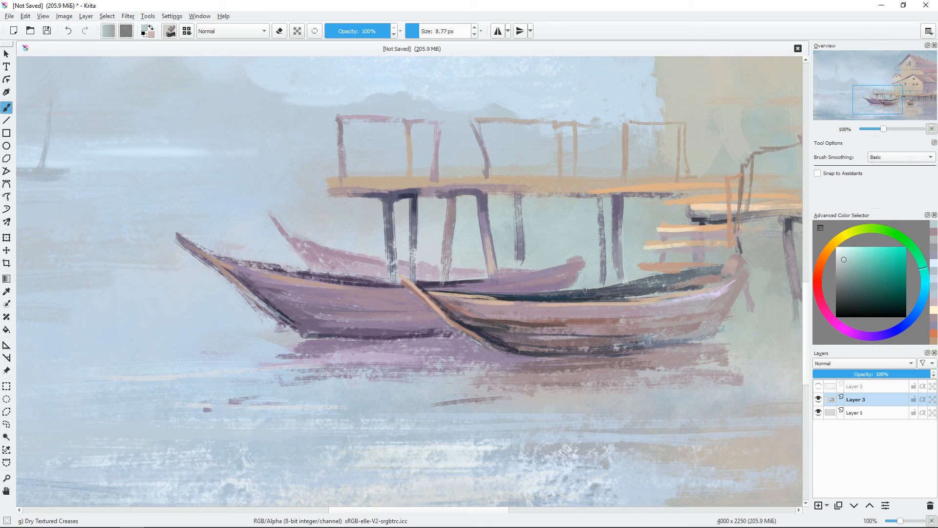
key("ctrl+minus")
key("ctrl+minus")
left_click_drag(593, 334, 611, 404)
key("ctrl+minus")
key("ctrl+plus")
key("ctrl+plus")
key("ctrl+plus")
left_click_drag(663, 309, 559, 88)
key("ctrl+z")
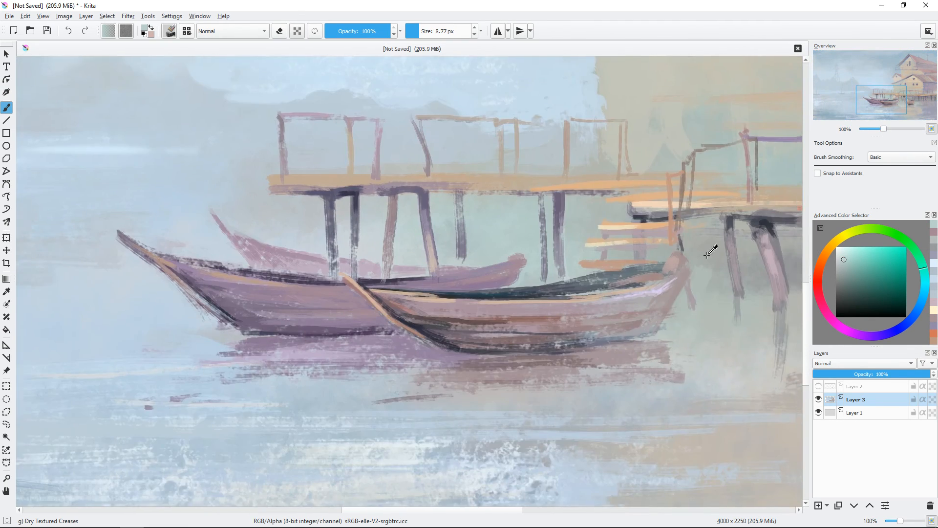
Step: Paint dark teal and brownish strokes inside the front boat toward its stern with a brush of about 7 px
key("ctrl+plus")
left_click_drag(707, 255, 545, 251)
left_click(458, 291, "ctrl")
mouse_move(612, 277)
left_mouse_down()
mouse_move(530, 282)
mouse_move(506, 294)
left_mouse_up()
left_click_drag(635, 213, 632, 213)
left_click(584, 271, "ctrl")
mouse_move(557, 280)
left_mouse_down()
mouse_move(451, 295)
mouse_move(557, 289)
left_mouse_up()
left_click(454, 295, "ctrl")
mouse_move(494, 297)
left_mouse_down()
mouse_move(588, 285)
mouse_move(643, 256)
left_mouse_up()
left_click(493, 353, "ctrl")
key("ctrl+minus")
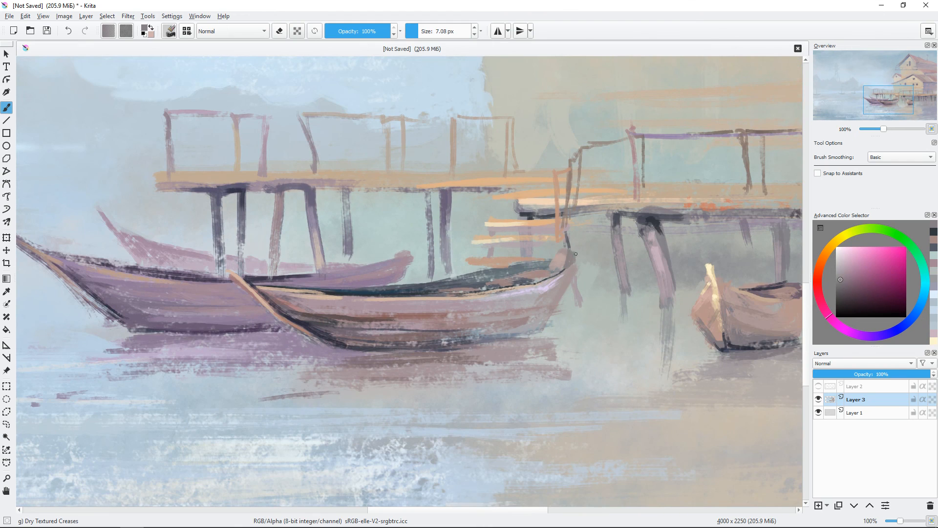
Step: Define the front boat's stern tip and draw a light beige rim along the far inner edge with a fine brush
left_click(562, 259, "ctrl")
mouse_move(578, 251)
left_mouse_down()
mouse_move(573, 260)
mouse_move(567, 249)
mouse_move(494, 270)
left_mouse_up()
left_click(564, 252, "ctrl")
left_click_drag(552, 259, 485, 270)
mouse_move(441, 280)
left_mouse_down()
mouse_move(504, 269)
mouse_move(520, 288)
left_mouse_up()
left_click(502, 269, "ctrl")
left_click(575, 255, "ctrl")
mouse_move(574, 252)
left_mouse_down()
mouse_move(570, 264)
mouse_move(601, 268)
mouse_move(587, 261)
left_mouse_up()
left_click(594, 270, "ctrl")
left_click(592, 249, "ctrl")
Step: Add a small beige tip to the stern of the small boat with a brush of about 6.5 px
key("ctrl+minus")
key("ctrl+minus")
key("ctrl+plus")
key("ctrl+plus")
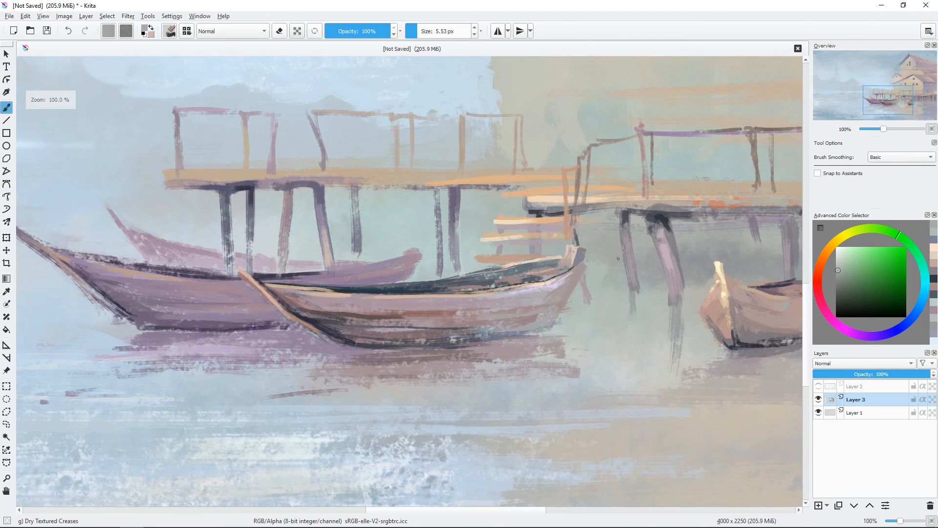
left_click_drag(762, 283, 543, 327)
left_click(555, 335, "ctrl")
key("bracketright")
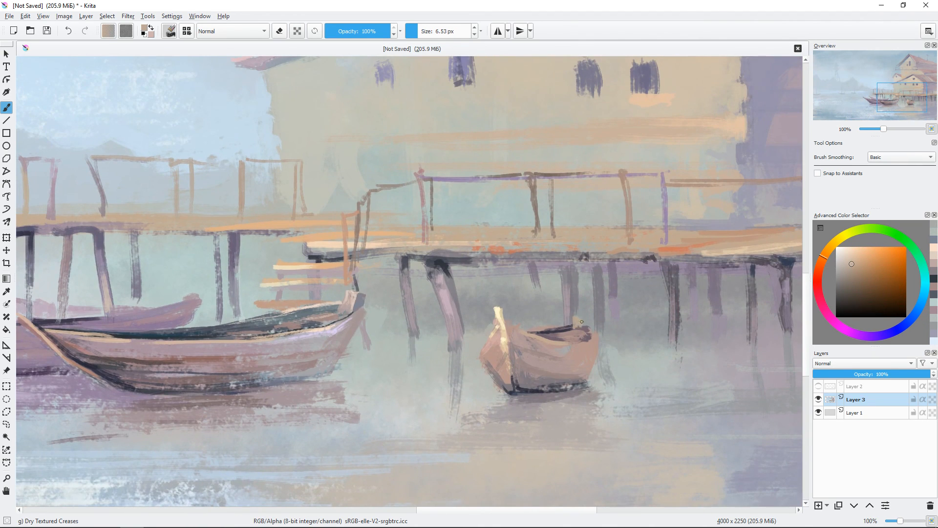
left_click(579, 324, "ctrl")
Step: Refine the purple boat's stern and draw a dark violet line along its rim with a brush of about 6.5 px
mouse_move(504, 381)
left_mouse_down()
mouse_move(536, 367)
mouse_move(736, 345)
left_mouse_up()
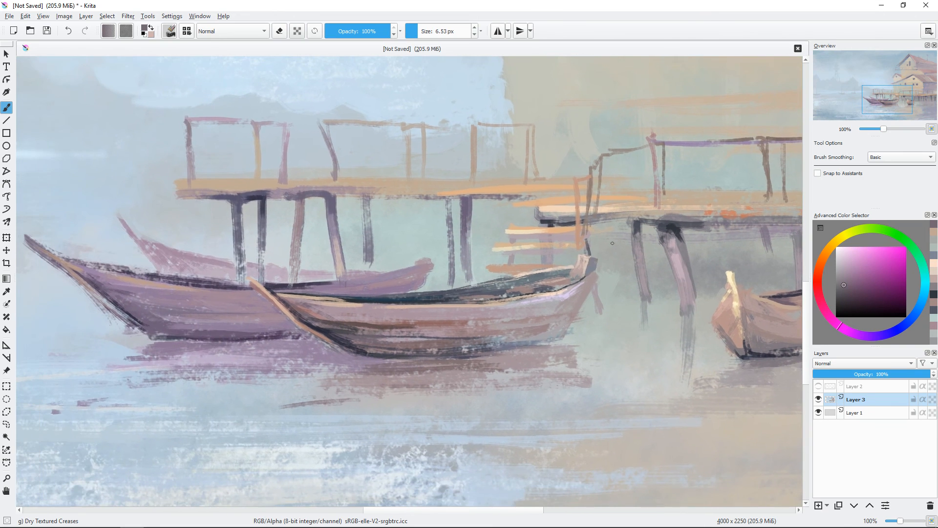
left_click(421, 270, "ctrl")
left_click_drag(414, 267, 433, 257)
left_click(316, 286, "ctrl")
left_click_drag(309, 286, 424, 267)
key("ctrl+minus")
key("ctrl+minus")
mouse_move(624, 367)
left_mouse_down()
mouse_move(591, 371)
mouse_move(606, 366)
left_mouse_up()
key("ctrl+minus")
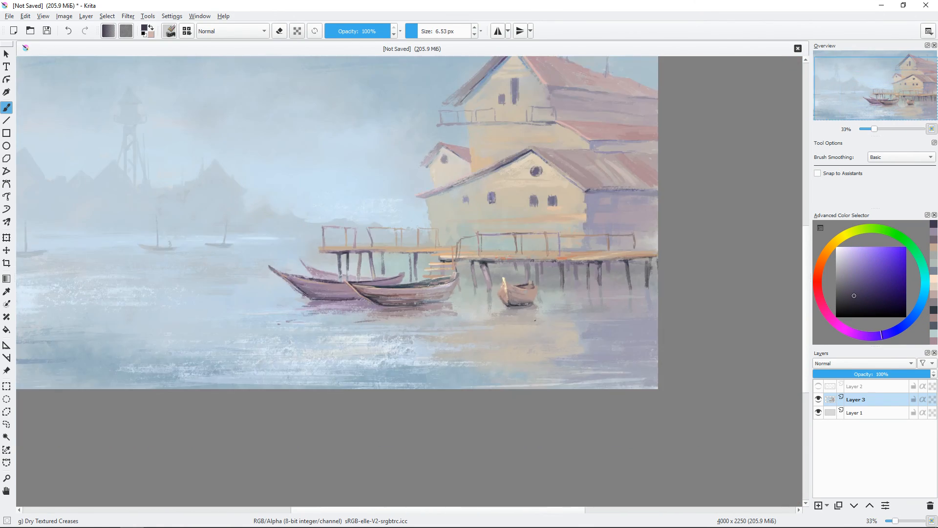
Step: Repaint the lowest stair plank above the front boat in muted mauve with a brush of about 10 px
left_click_drag(401, 220, 500, 293)
key("ctrl+plus")
key("ctrl+plus")
key("ctrl+plus")
key("ctrl+plus")
left_click_drag(557, 340, 171, 50)
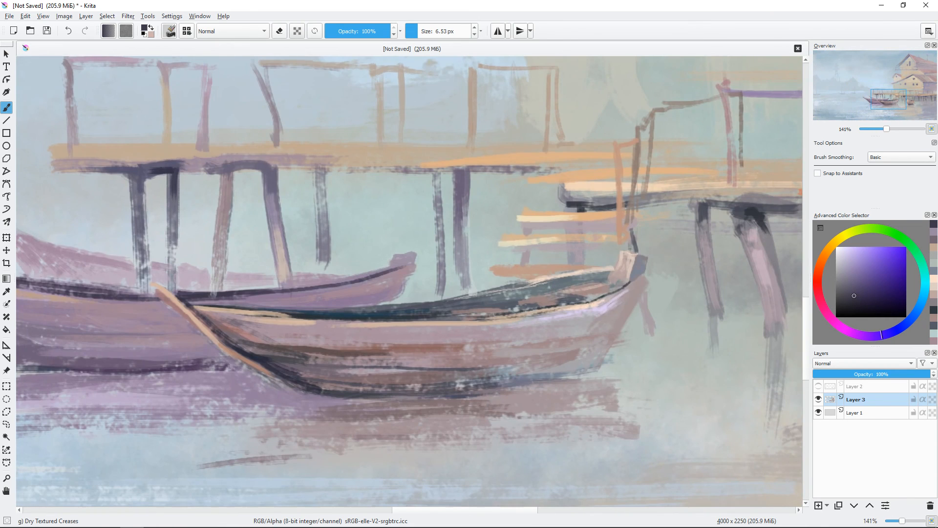
left_click(552, 285, "ctrl")
key("bracketright")
key("bracketright")
left_click_drag(552, 283, 478, 297)
key("bracketleft")
left_click(594, 248, "ctrl")
left_click_drag(571, 268, 548, 271)
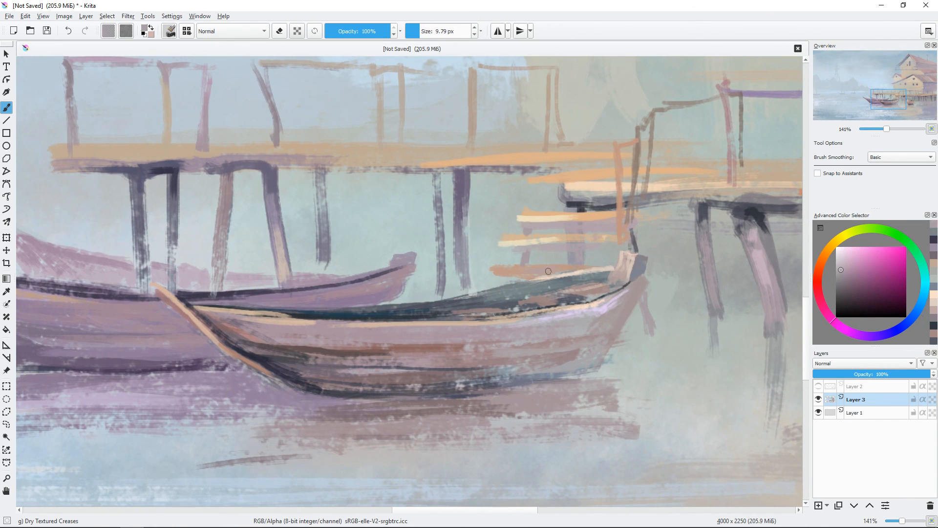
Step: Refine the edges around the lowest stair plank with grey-green and pale beige, reducing the brush to about 4 px
left_click(487, 268, "ctrl")
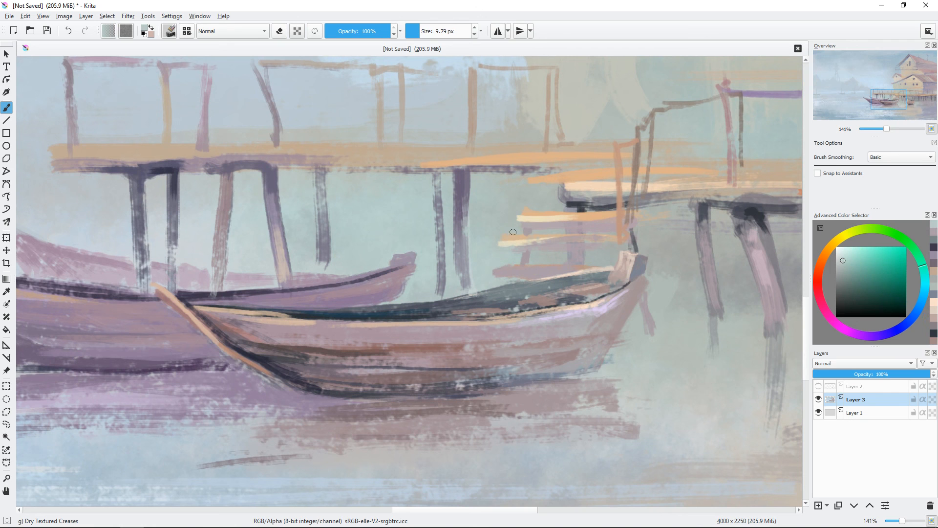
key("bracketleft")
key("bracketleft")
left_click(580, 272, "ctrl")
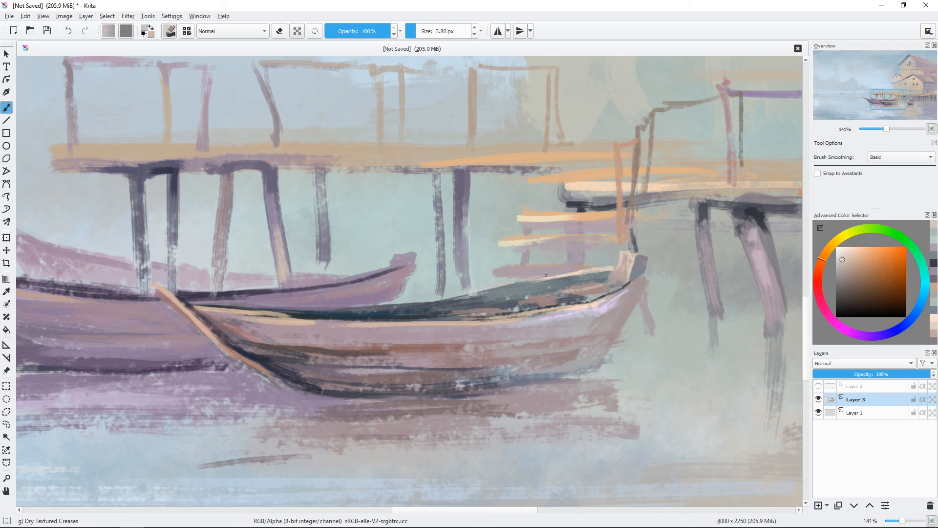